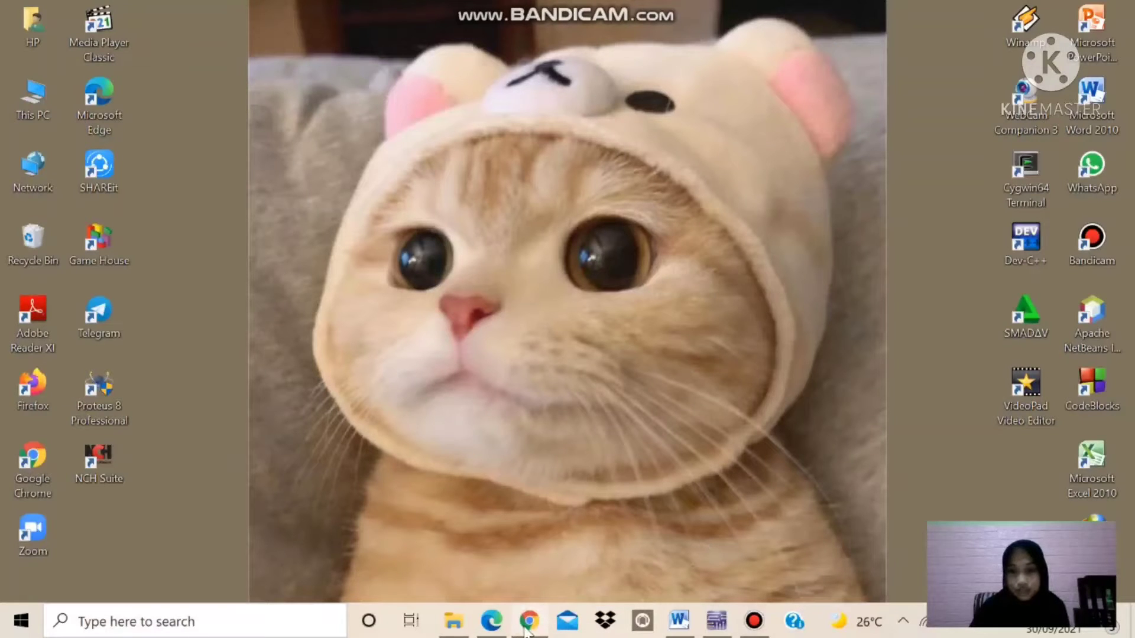
- Switch to Chrome and read the opening definition of a transistor in the kumparan article
{"action": "mouse_move", "coordinate": [526, 631]}
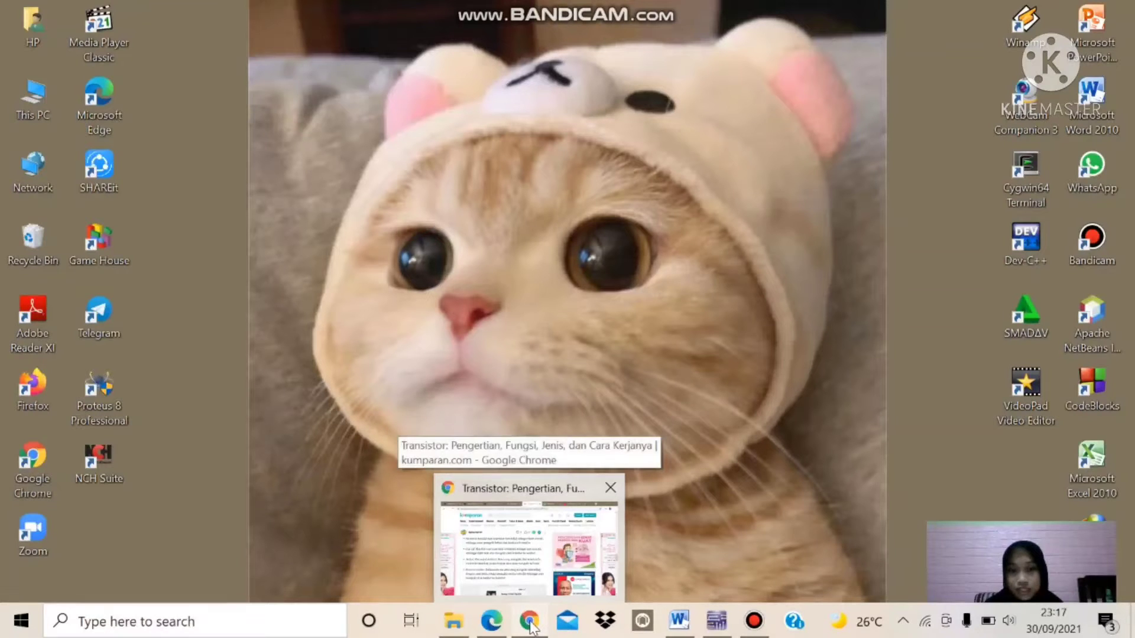
{"action": "left_click", "coordinate": [531, 623]}
{"action": "scroll", "coordinate": [459, 429], "scroll_direction": "up", "scroll_amount": 15}
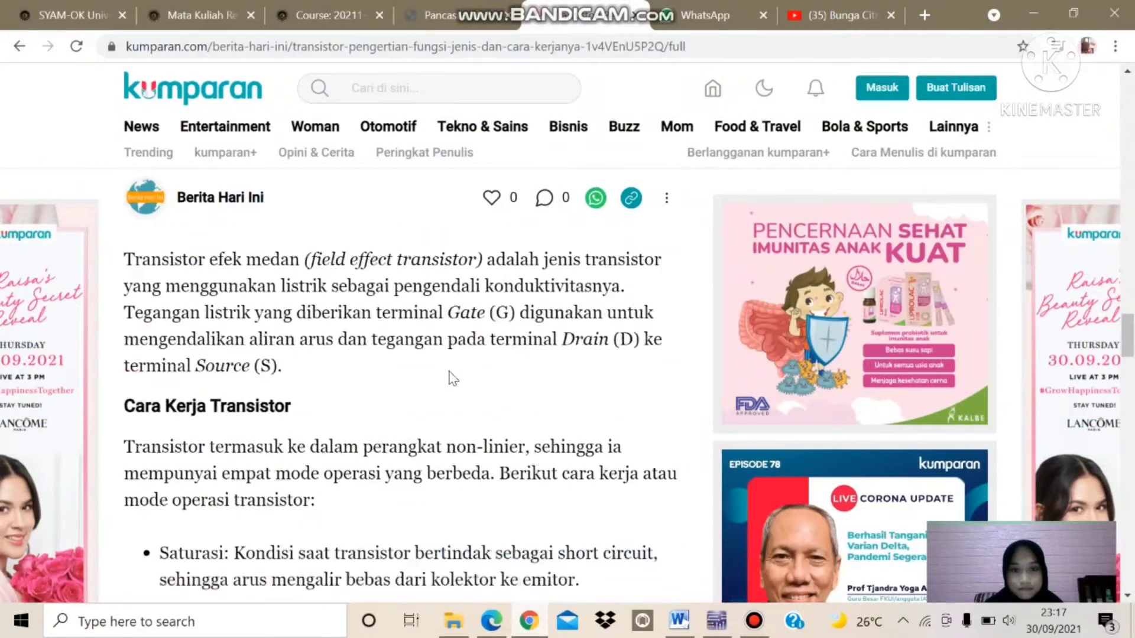
{"action": "scroll", "coordinate": [451, 378], "scroll_direction": "up", "scroll_amount": 6}
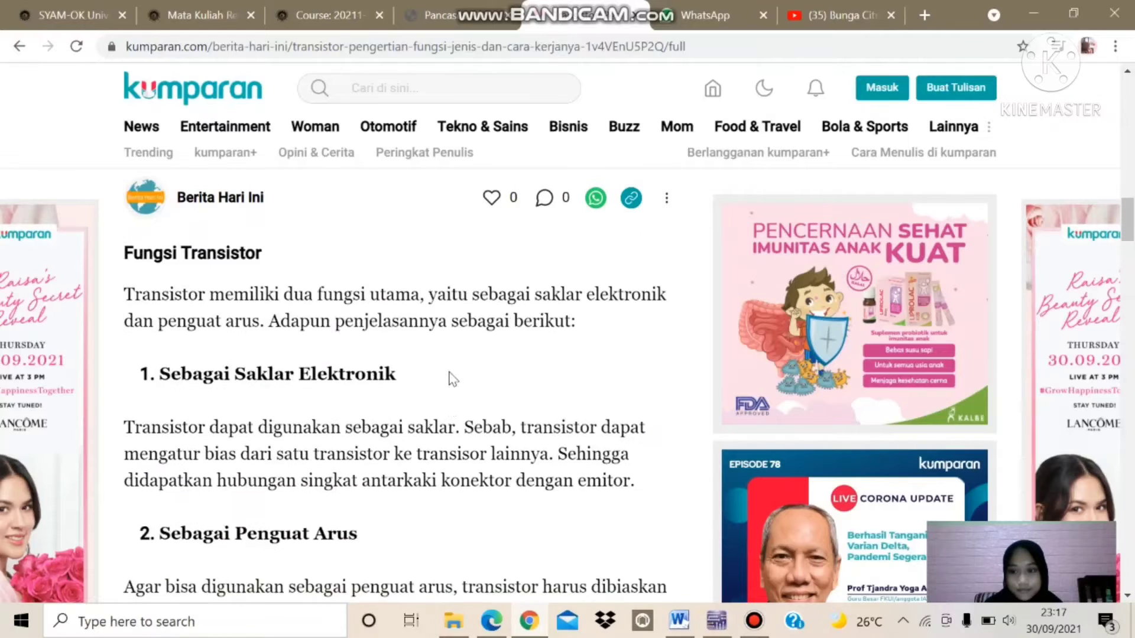
{"action": "scroll", "coordinate": [451, 373], "scroll_direction": "up", "scroll_amount": 10}
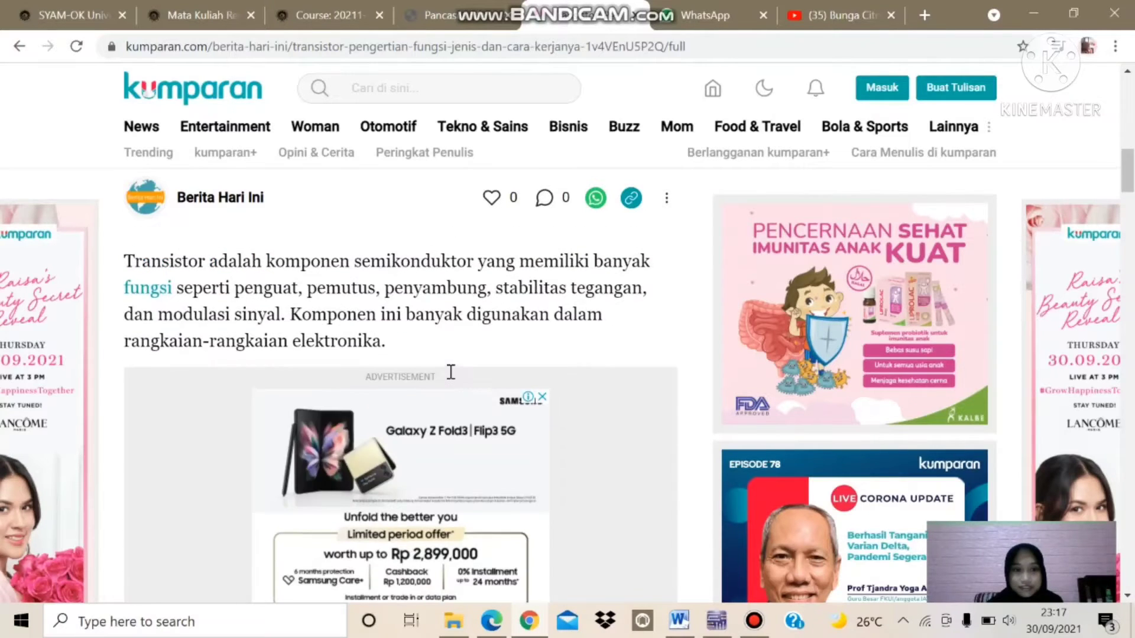
{"action": "scroll", "coordinate": [451, 373], "scroll_direction": "down", "scroll_amount": 4}
{"action": "scroll", "coordinate": [446, 396], "scroll_direction": "up", "scroll_amount": 2}
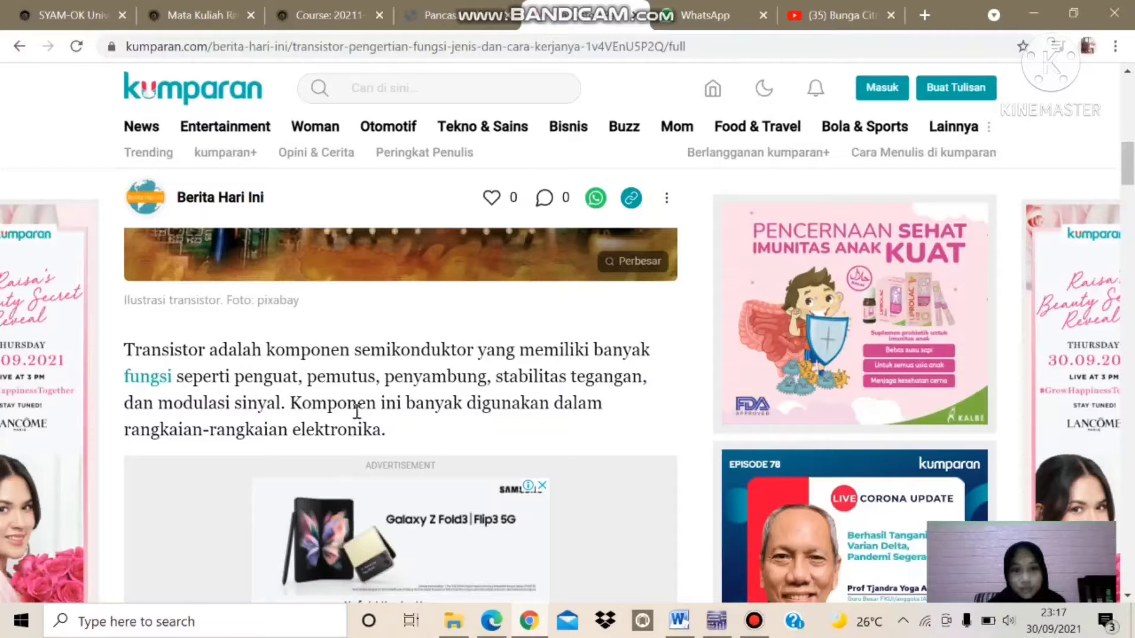
{"action": "scroll", "coordinate": [224, 449], "scroll_direction": "down", "scroll_amount": 1}
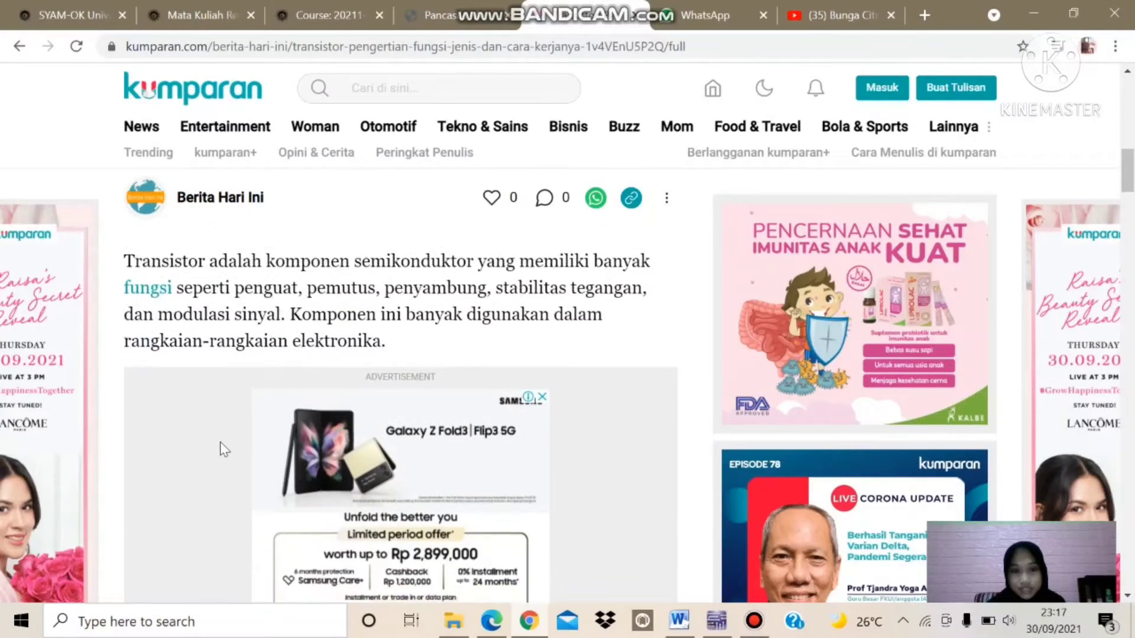
- Read the article's introduction on device uses and the Fungsi Transistor section on electronic switching and current amplification
{"action": "scroll", "coordinate": [224, 449], "scroll_direction": "down", "scroll_amount": 6}
{"action": "scroll", "coordinate": [237, 437], "scroll_direction": "down", "scroll_amount": 1}
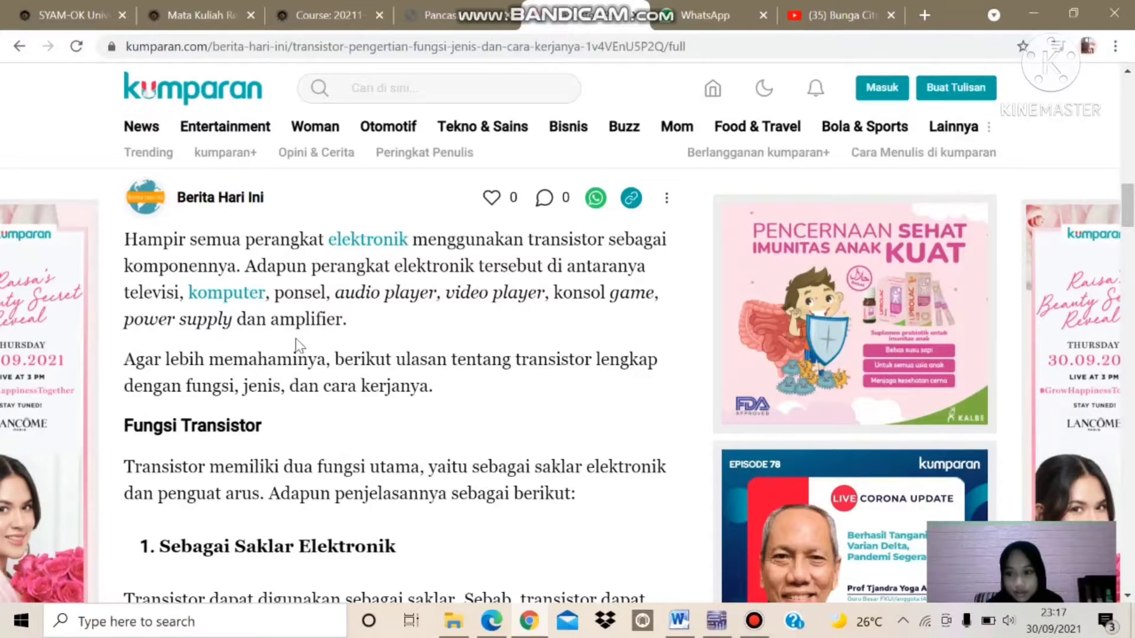
{"action": "scroll", "coordinate": [296, 347], "scroll_direction": "down", "scroll_amount": 1}
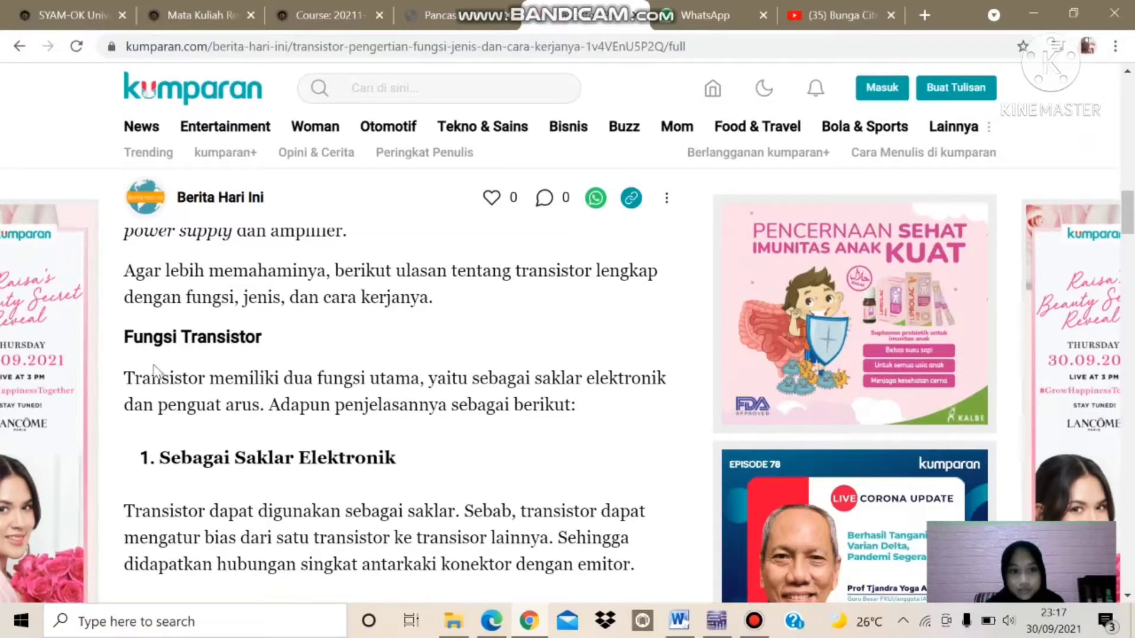
{"action": "scroll", "coordinate": [158, 367], "scroll_direction": "down", "scroll_amount": 1}
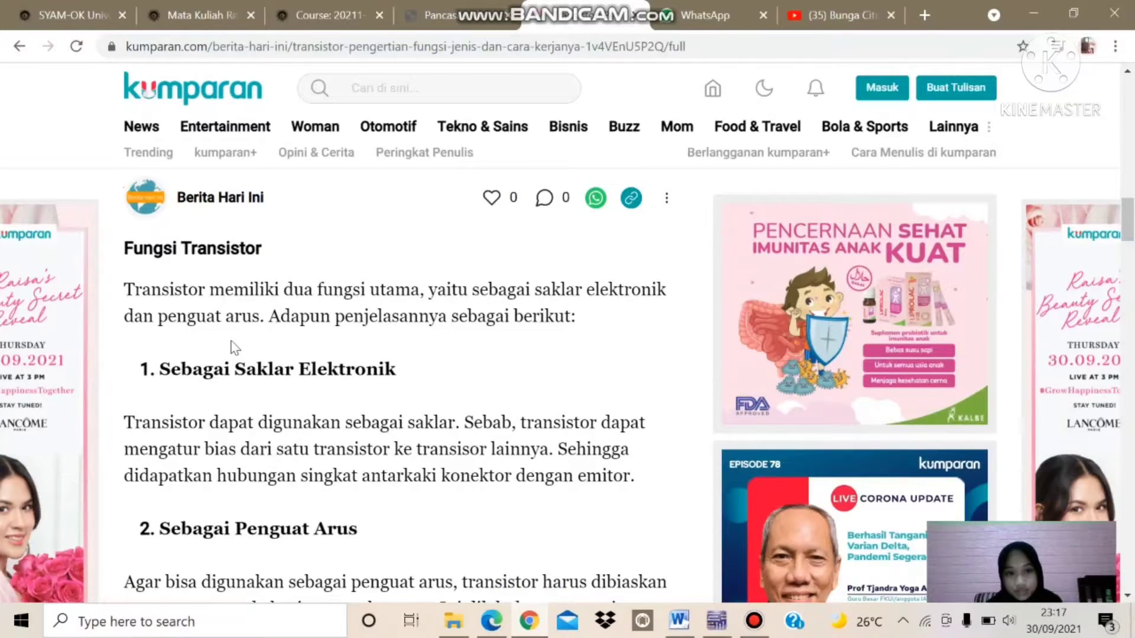
{"action": "scroll", "coordinate": [235, 348], "scroll_direction": "down", "scroll_amount": 1}
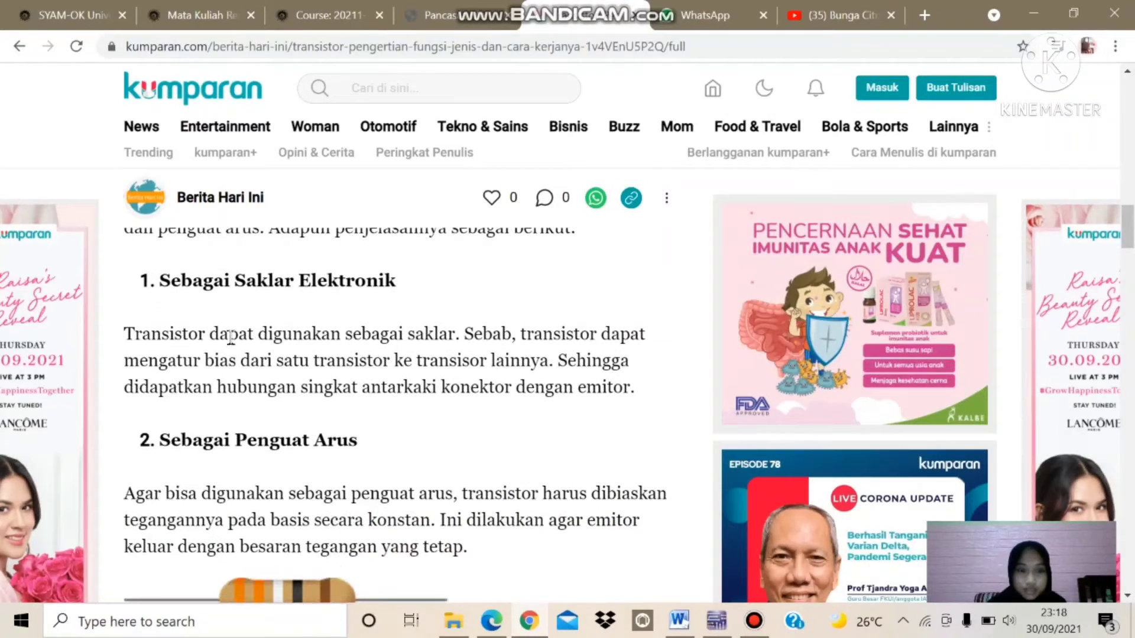
{"action": "scroll", "coordinate": [227, 383], "scroll_direction": "down", "scroll_amount": 2}
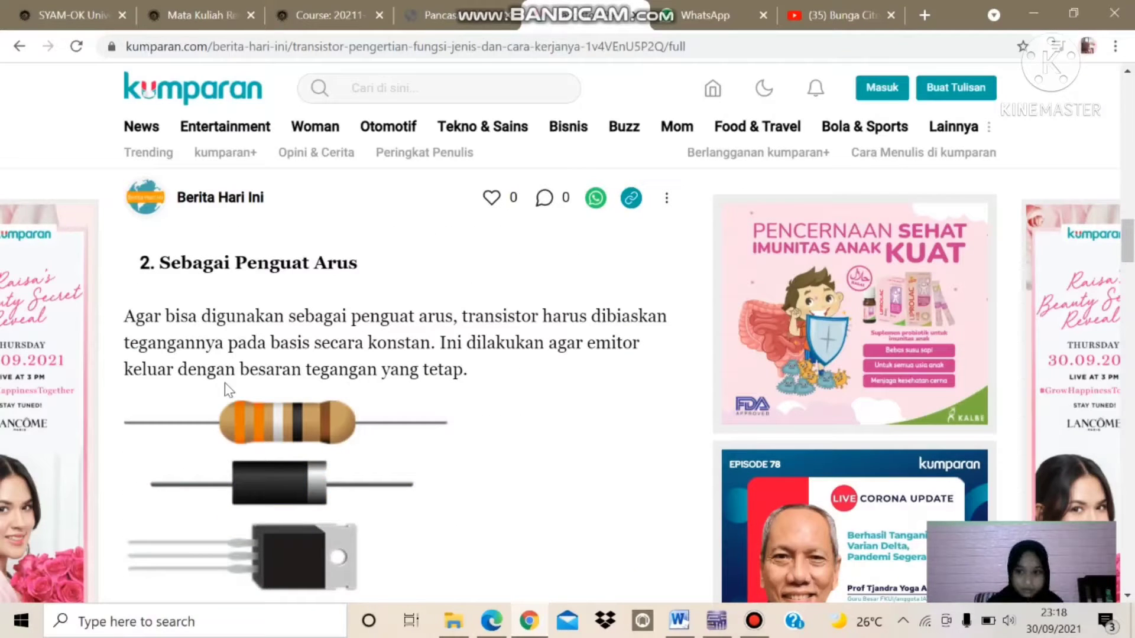
- Read the Jenis-Jenis Transistor section covering the bipolar and field effect transistor types
{"action": "scroll", "coordinate": [224, 383], "scroll_direction": "down", "scroll_amount": 4}
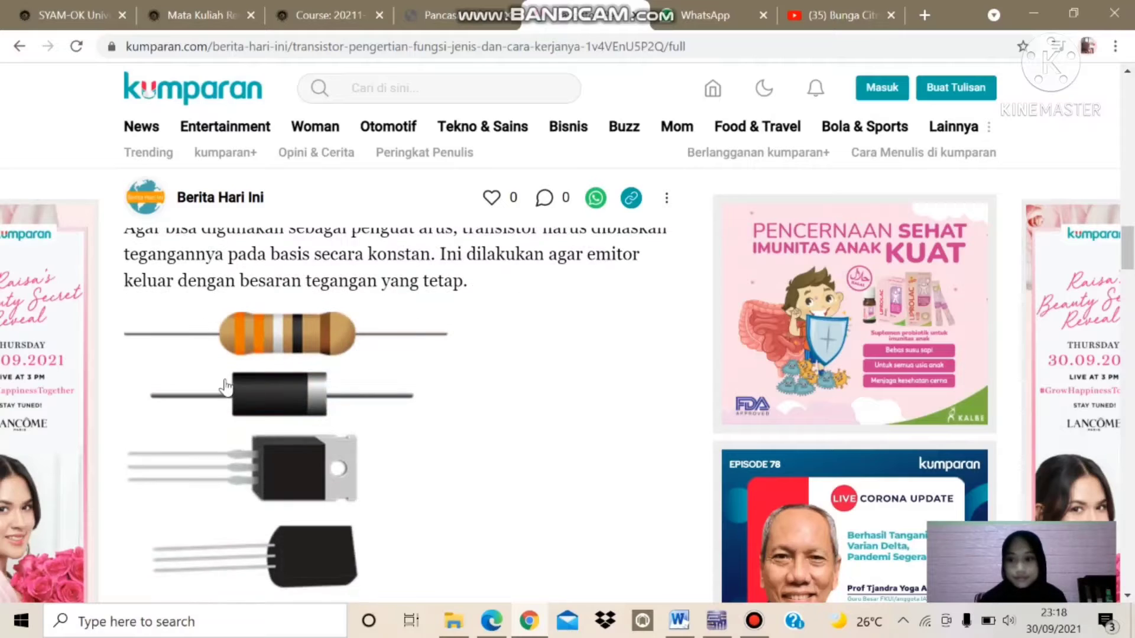
{"action": "scroll", "coordinate": [225, 384], "scroll_direction": "down", "scroll_amount": 1}
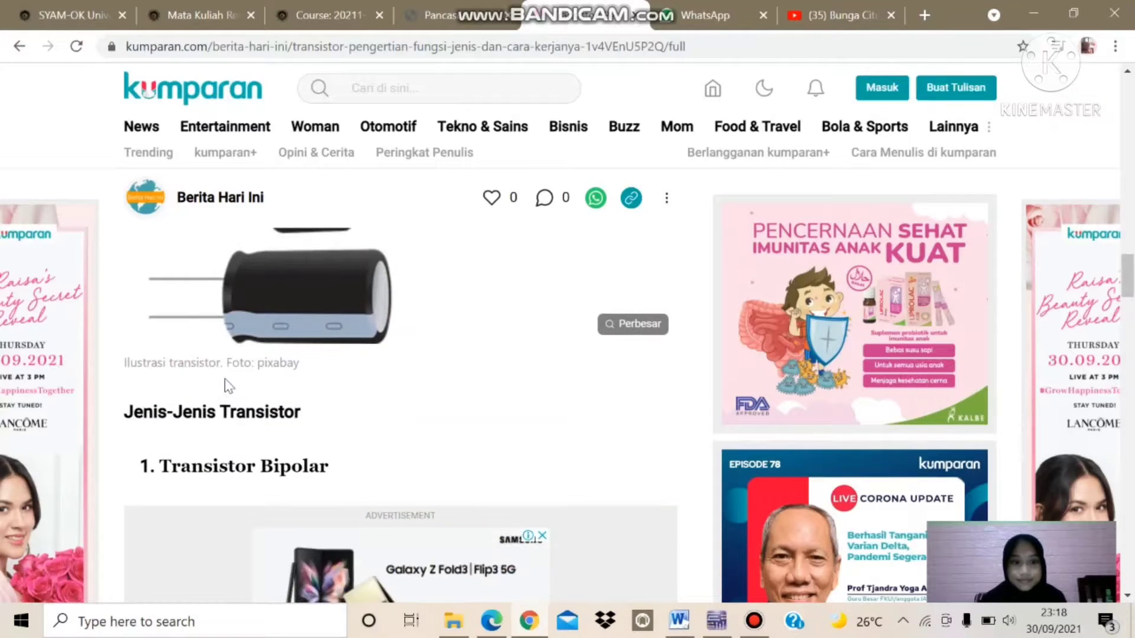
{"action": "scroll", "coordinate": [223, 383], "scroll_direction": "down", "scroll_amount": 1}
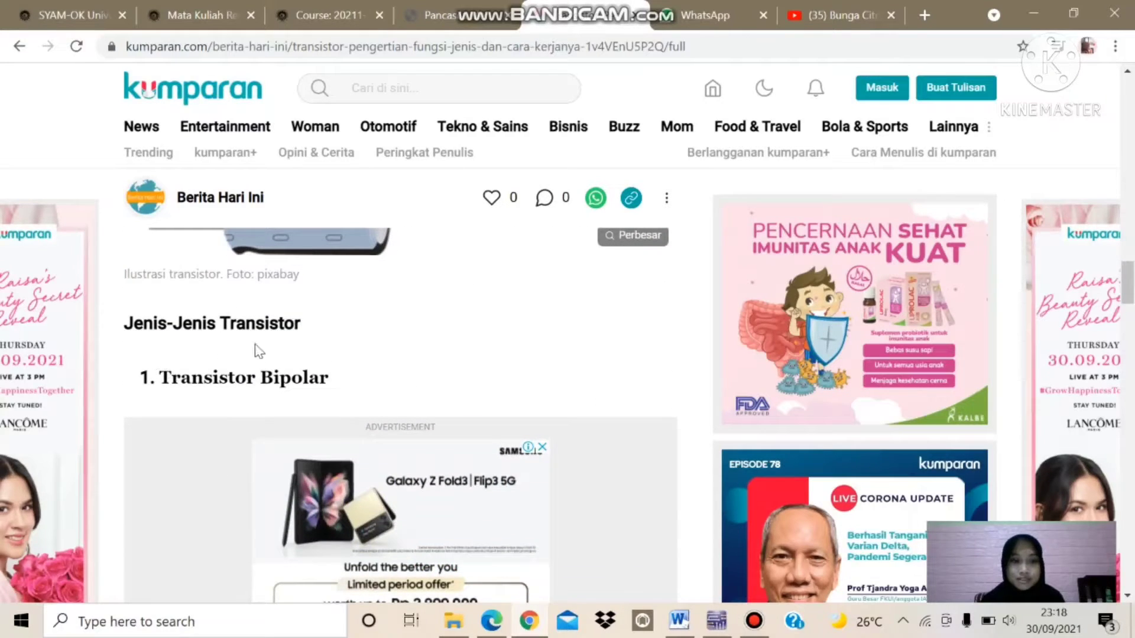
{"action": "scroll", "coordinate": [244, 340], "scroll_direction": "down", "scroll_amount": 1}
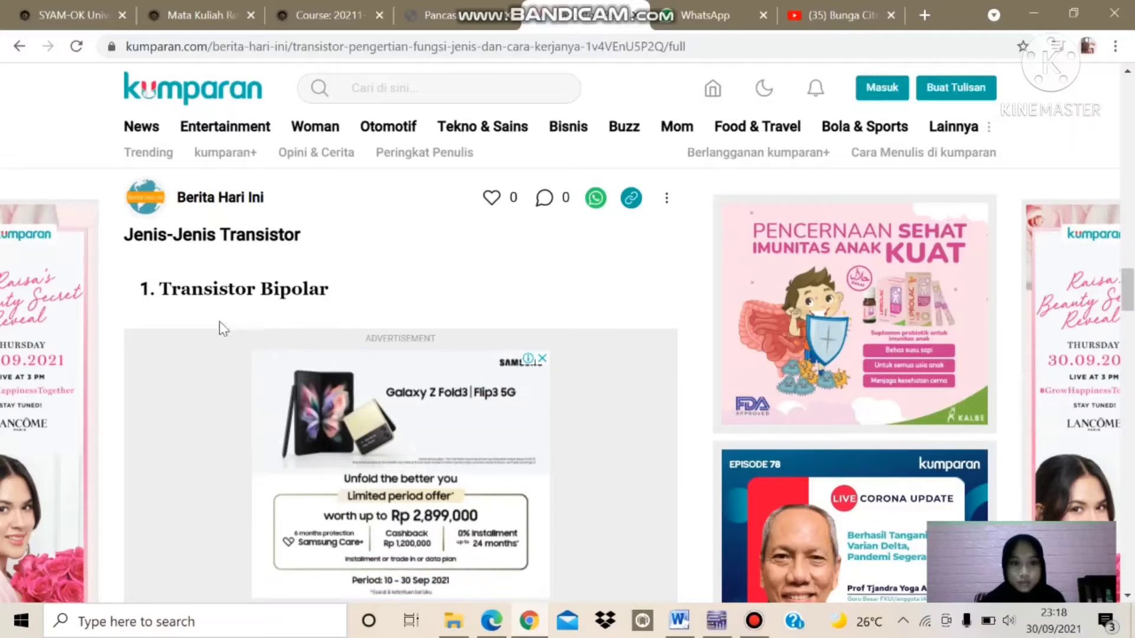
{"action": "scroll", "coordinate": [219, 322], "scroll_direction": "down", "scroll_amount": 2}
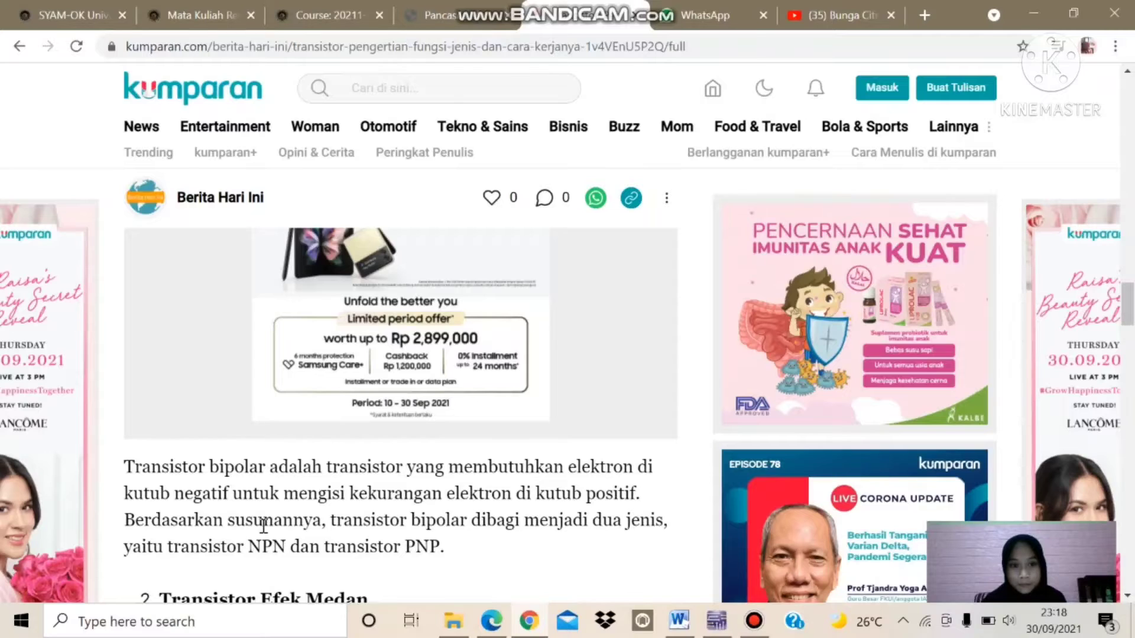
{"action": "scroll", "coordinate": [264, 526], "scroll_direction": "down", "scroll_amount": 2}
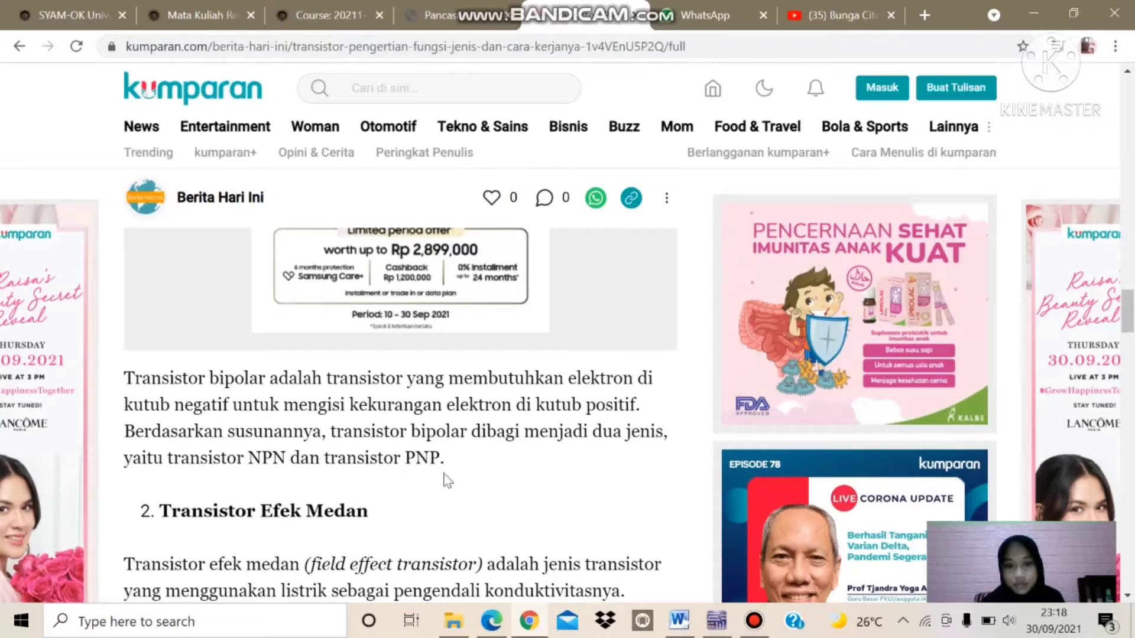
{"action": "scroll", "coordinate": [425, 473], "scroll_direction": "down", "scroll_amount": 3}
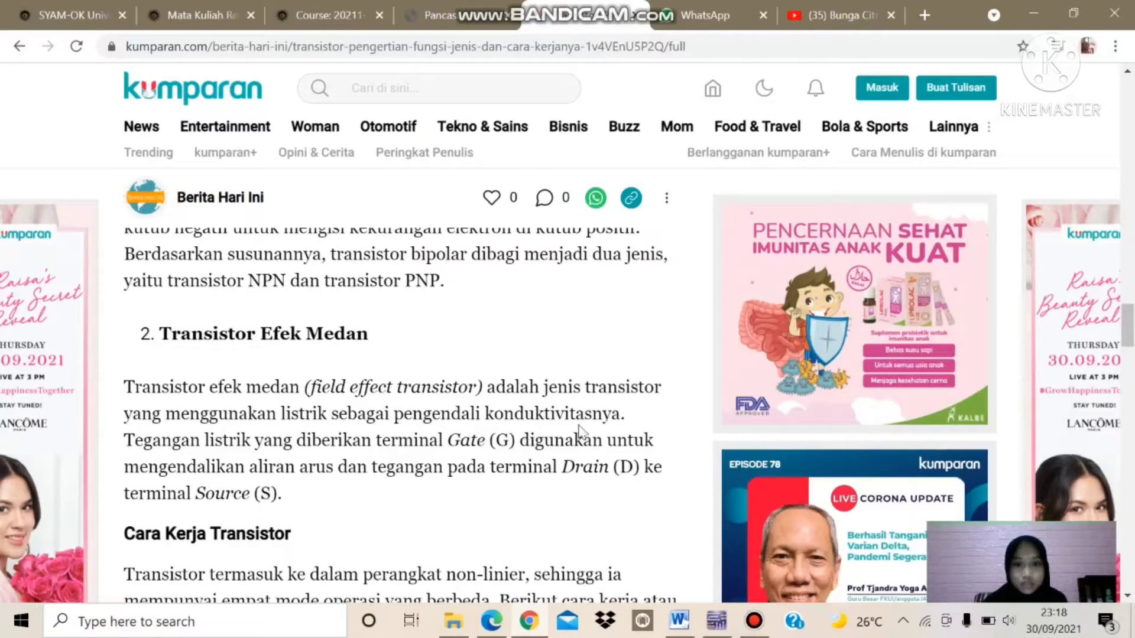
- Read the Cara Kerja Transistor section on the saturation, cut-off, active and reverse-active operating modes
{"action": "scroll", "coordinate": [222, 467], "scroll_direction": "down", "scroll_amount": 3}
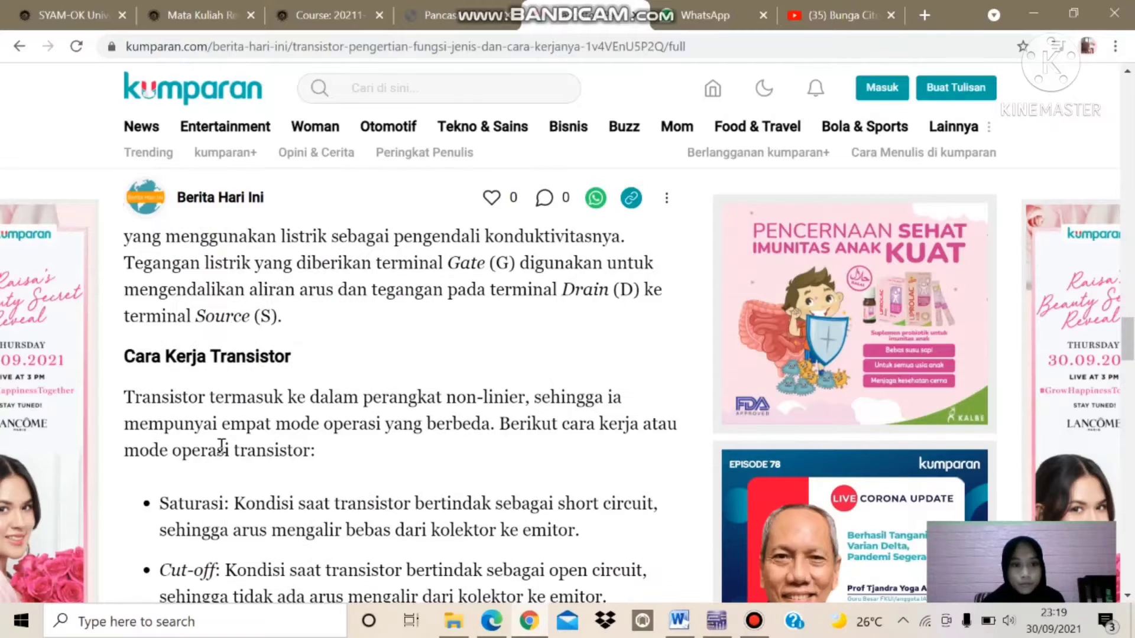
{"action": "scroll", "coordinate": [220, 444], "scroll_direction": "down", "scroll_amount": 2}
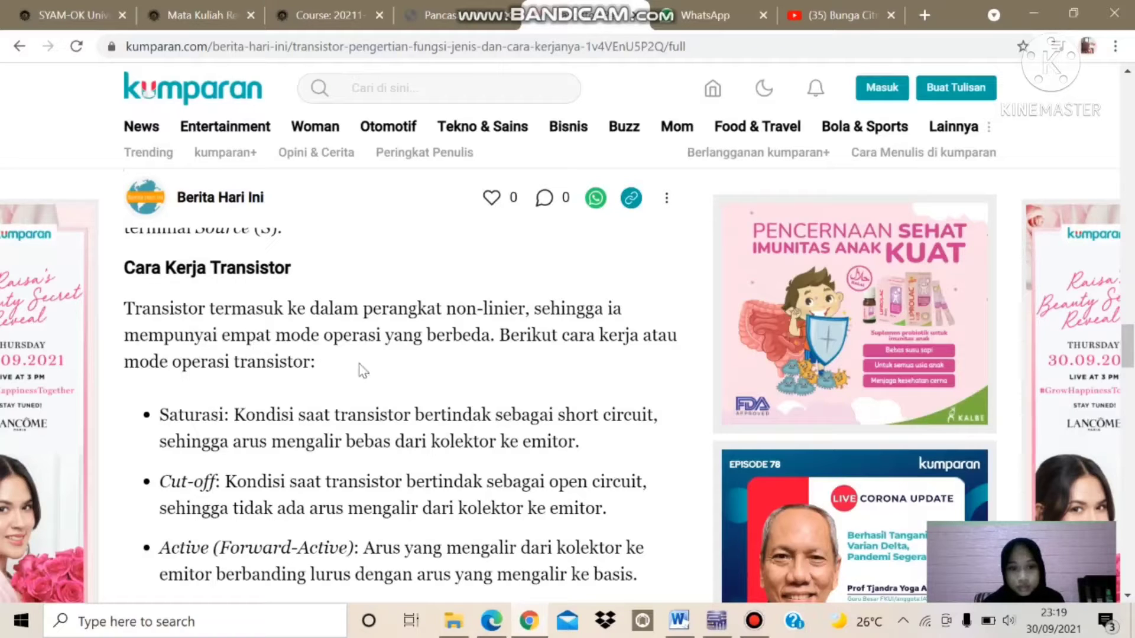
{"action": "scroll", "coordinate": [293, 397], "scroll_direction": "down", "scroll_amount": 2}
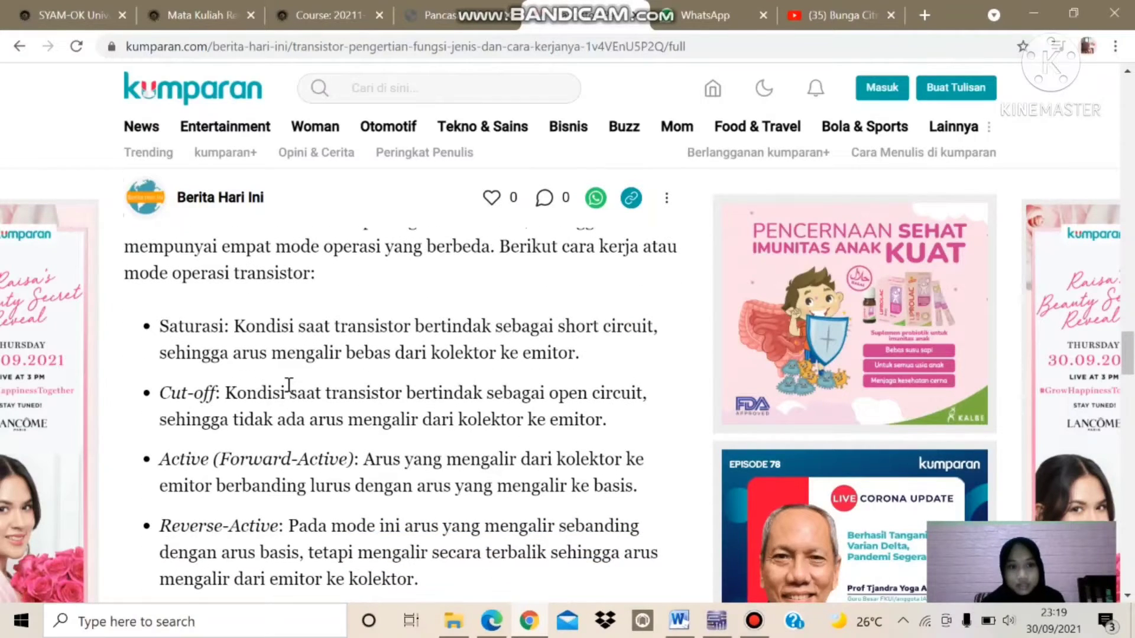
{"action": "scroll", "coordinate": [289, 384], "scroll_direction": "down", "scroll_amount": 2}
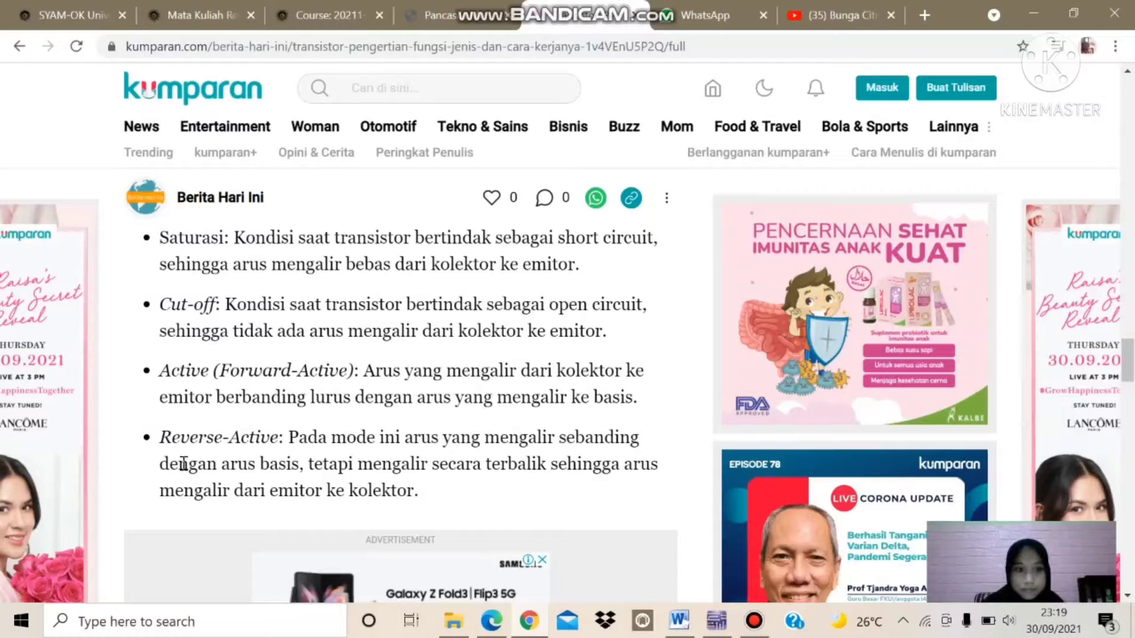
{"action": "scroll", "coordinate": [184, 464], "scroll_direction": "down", "scroll_amount": 1}
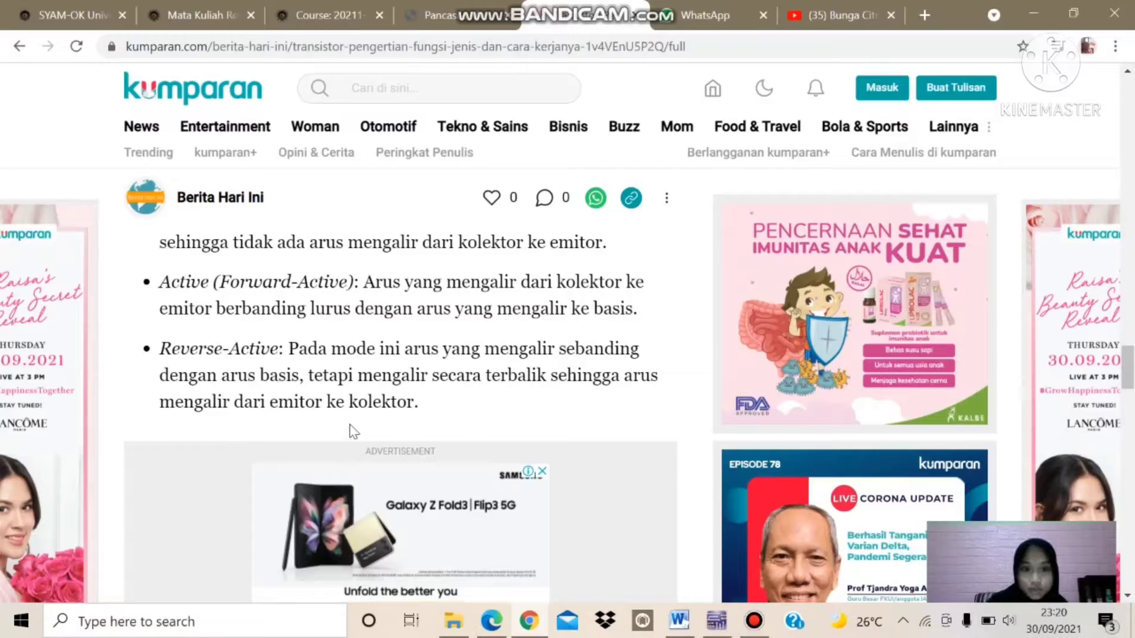
- Minimize the browser with the transistor article and switch to the empty Design1 schematic in Multisim
{"action": "scroll", "coordinate": [397, 335], "scroll_direction": "up", "scroll_amount": 15}
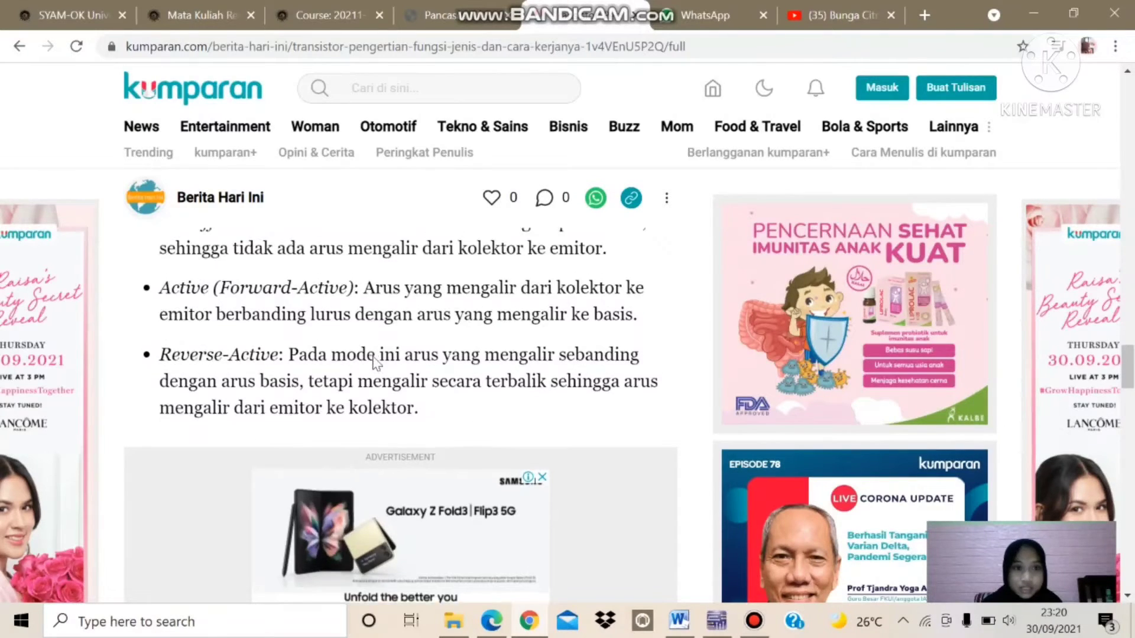
{"action": "scroll", "coordinate": [373, 361], "scroll_direction": "up", "scroll_amount": 10}
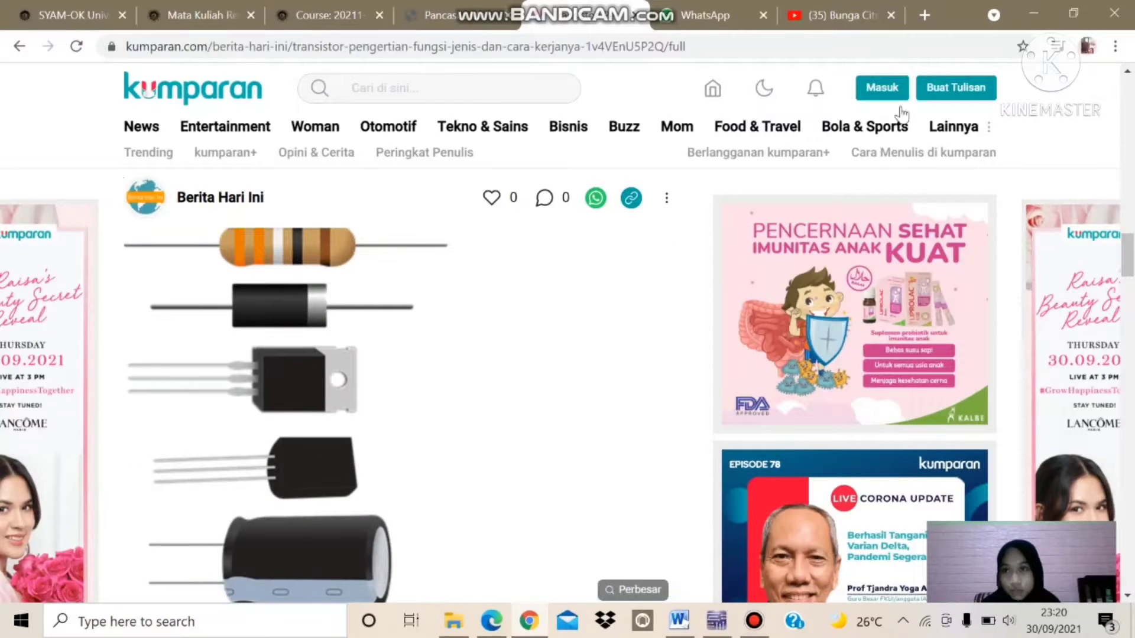
{"action": "left_click", "coordinate": [1040, 2]}
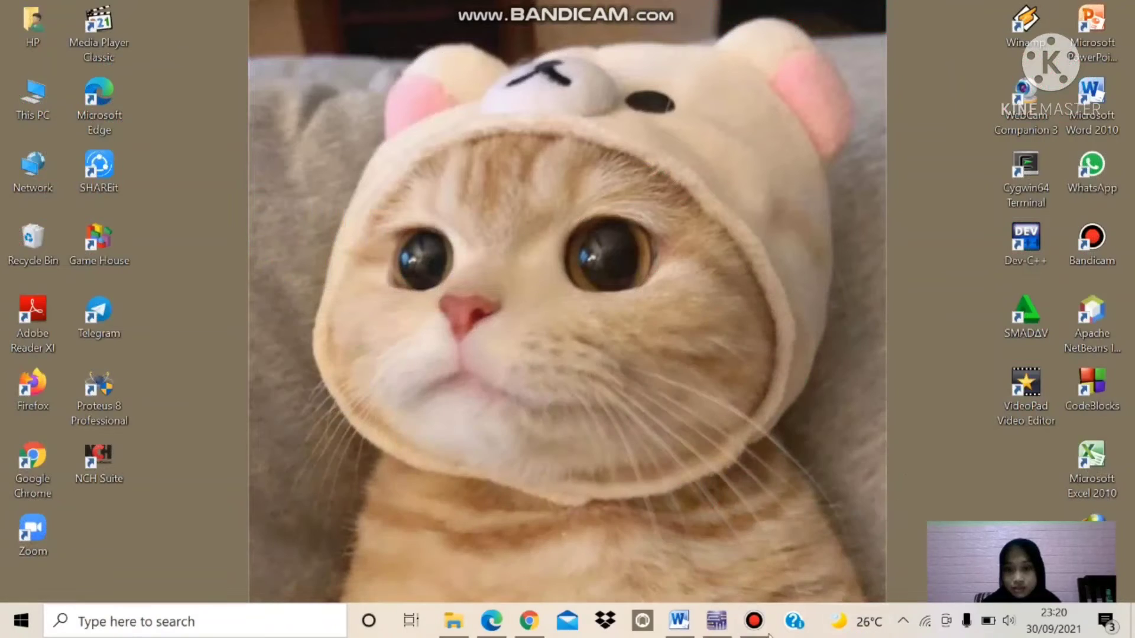
{"action": "left_click", "coordinate": [713, 628]}
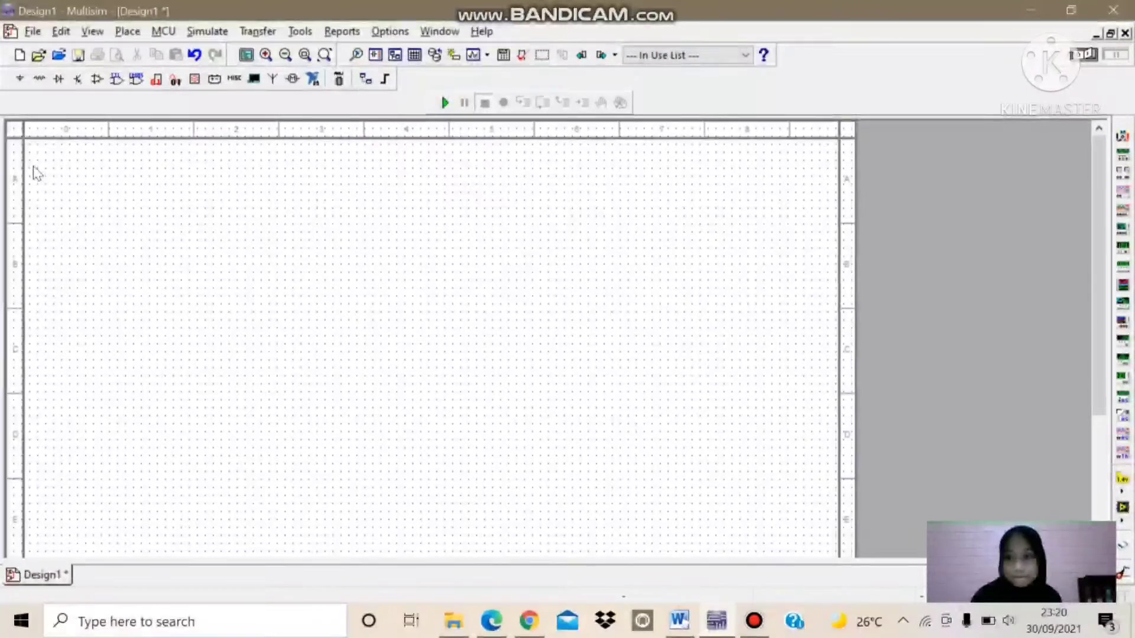
{"action": "left_click", "coordinate": [128, 32]}
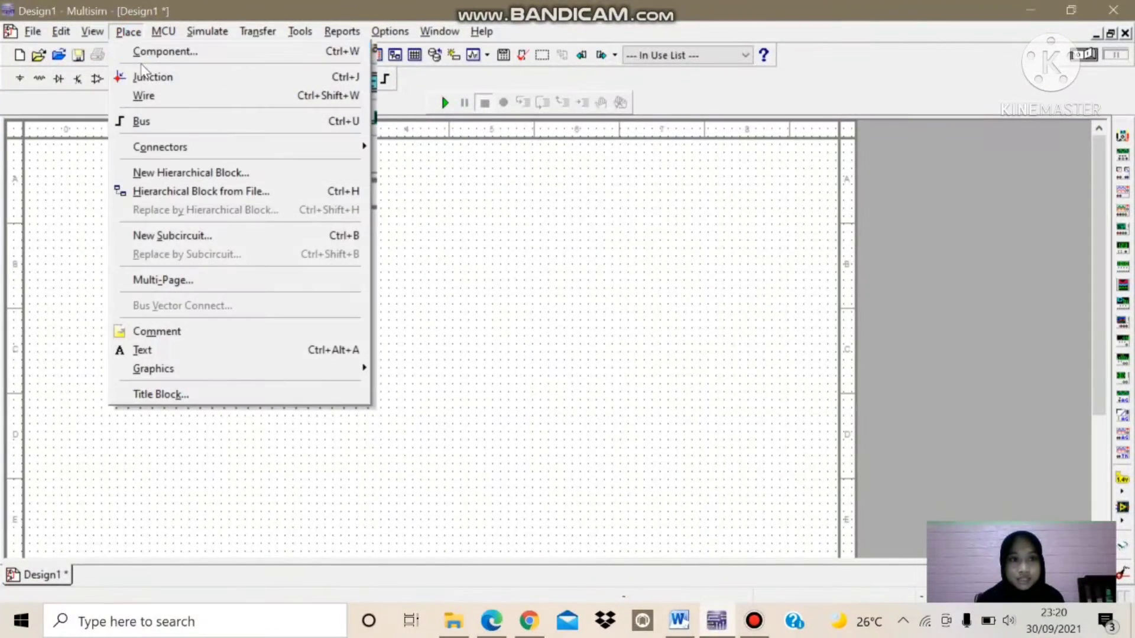
{"action": "left_click", "coordinate": [155, 52]}
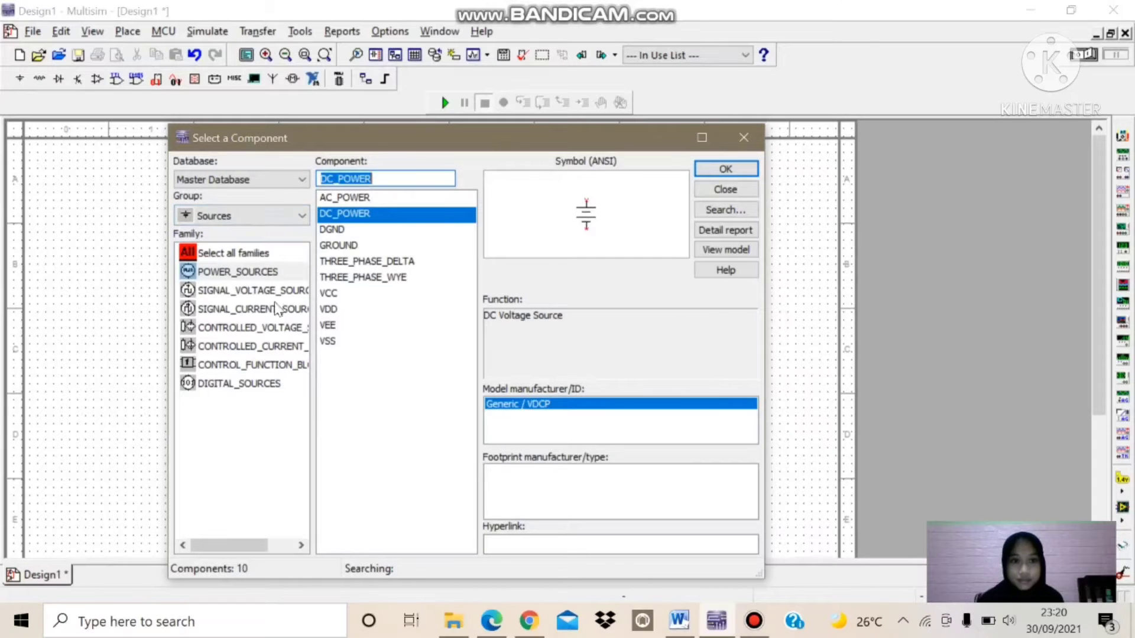
{"action": "left_click", "coordinate": [743, 138]}
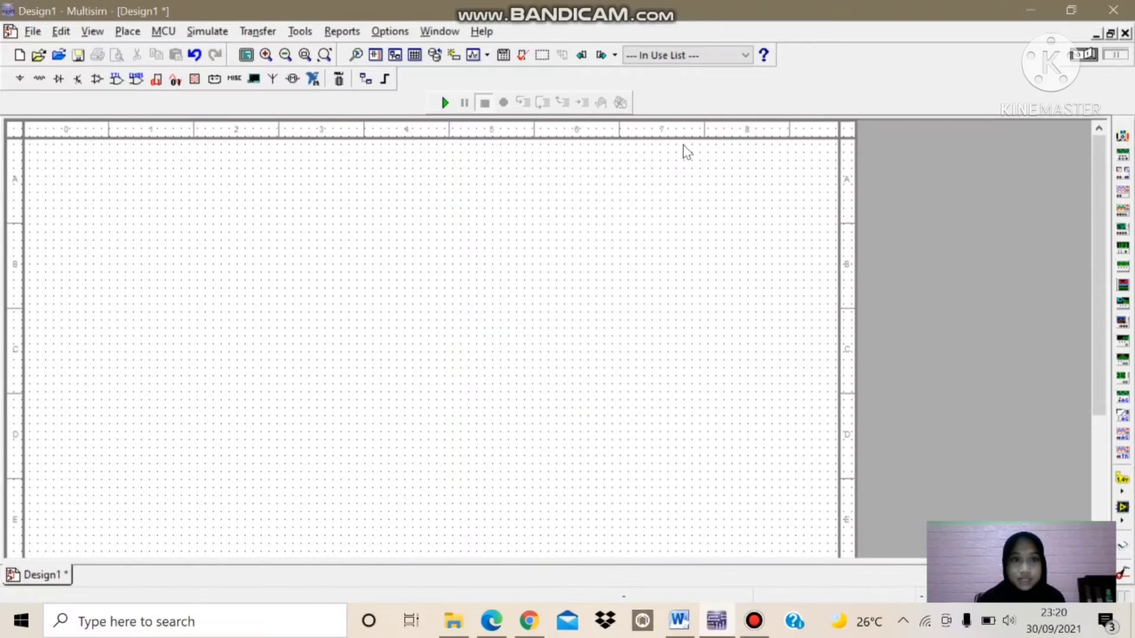
- Browse the component library's Sources and Basic groups, including the signal voltage source family with AC_VOLTAGE and AM_VOLTAGE
{"action": "left_click", "coordinate": [19, 80]}
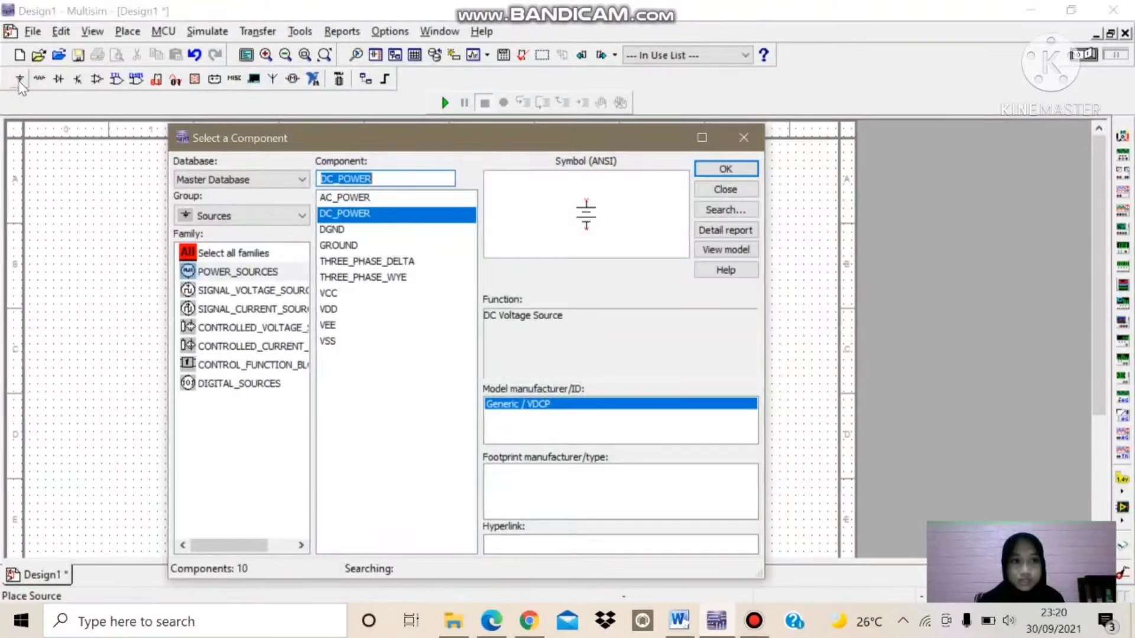
{"action": "left_click", "coordinate": [302, 216]}
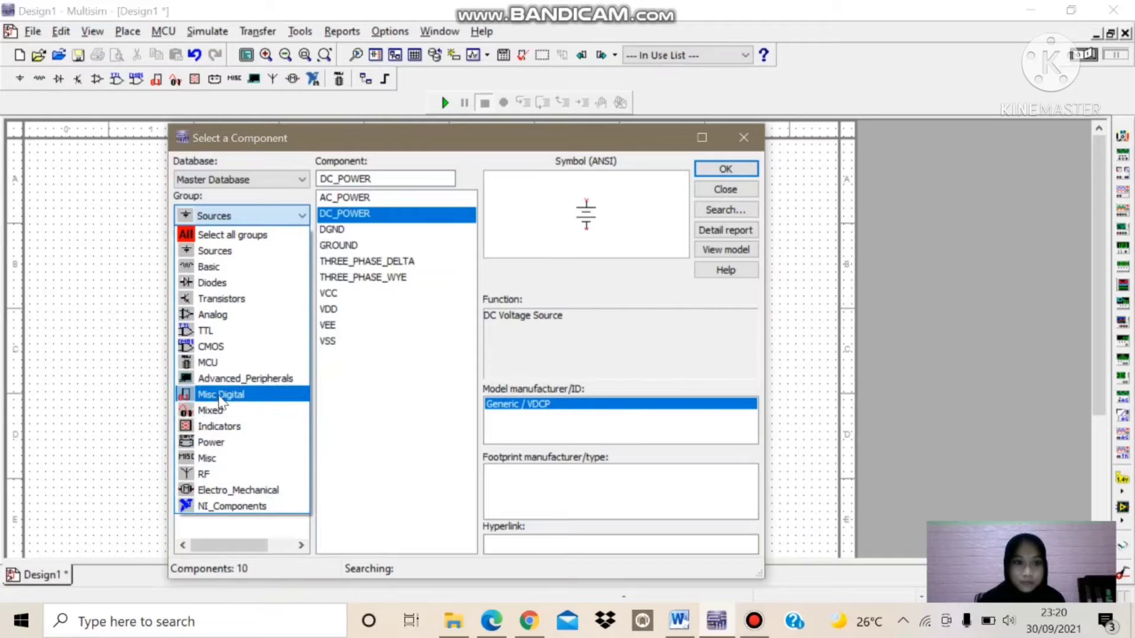
{"action": "left_click", "coordinate": [220, 270]}
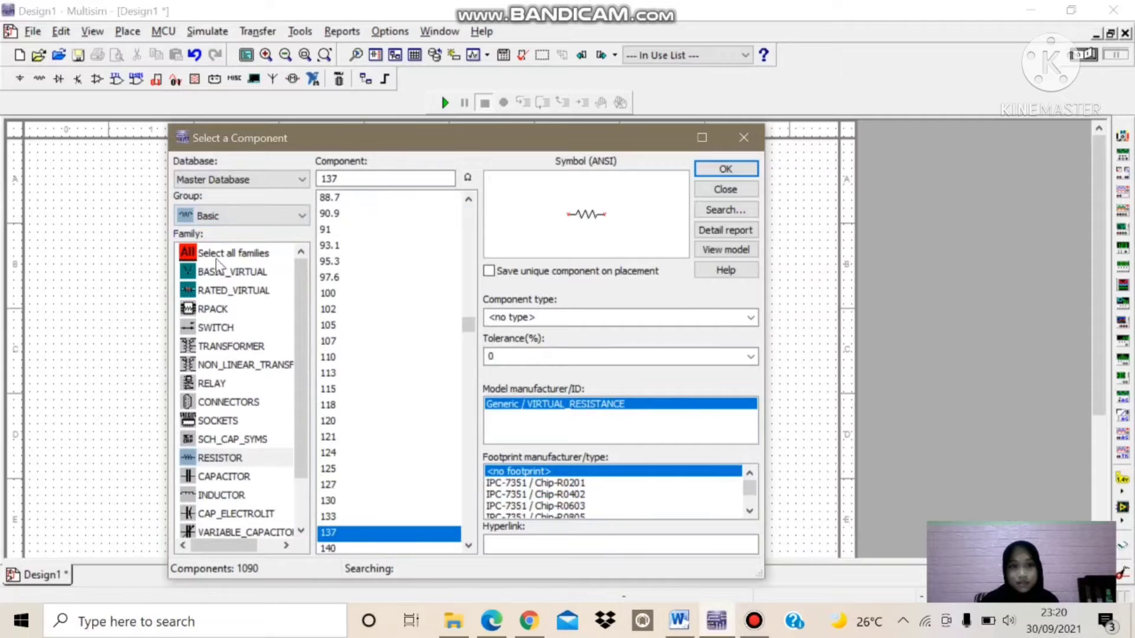
{"action": "left_click", "coordinate": [302, 217]}
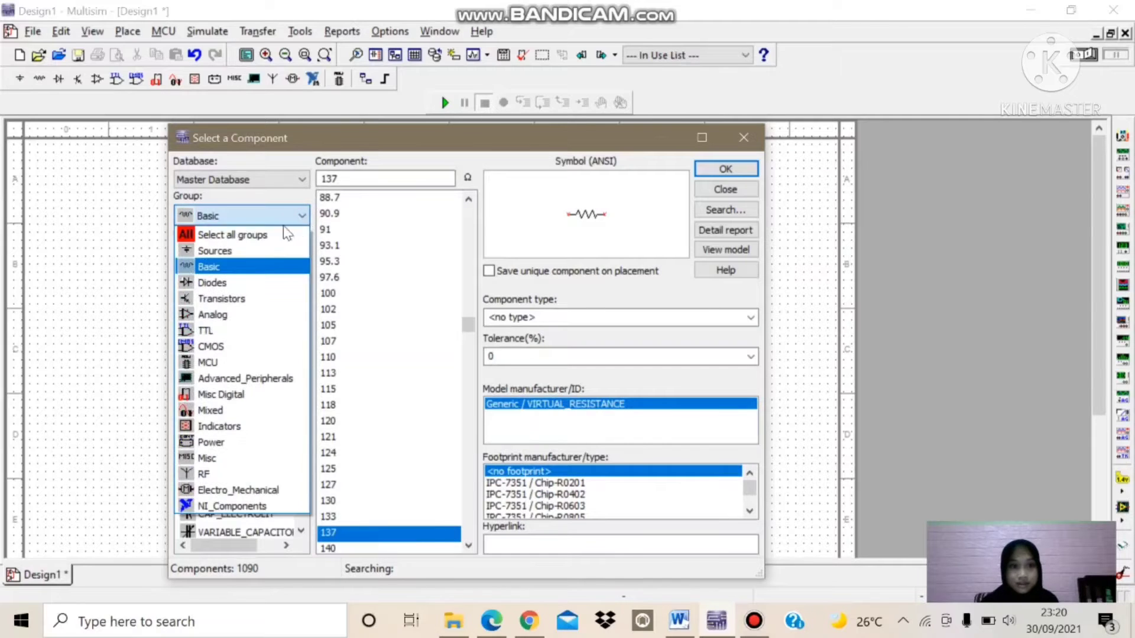
{"action": "left_click", "coordinate": [256, 252]}
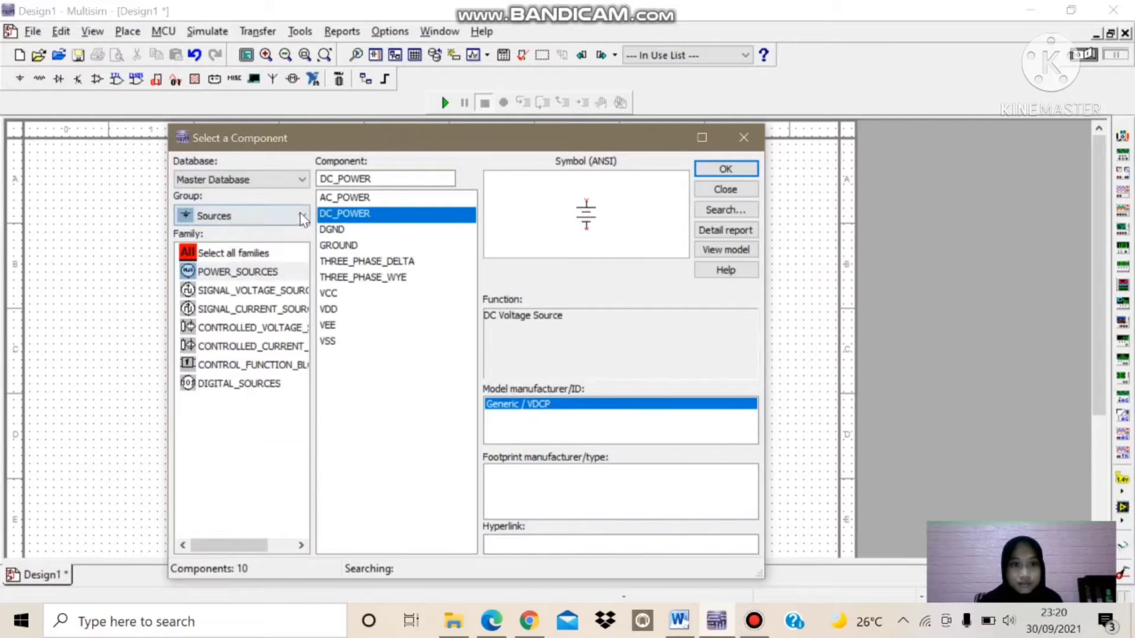
{"action": "left_click", "coordinate": [246, 292]}
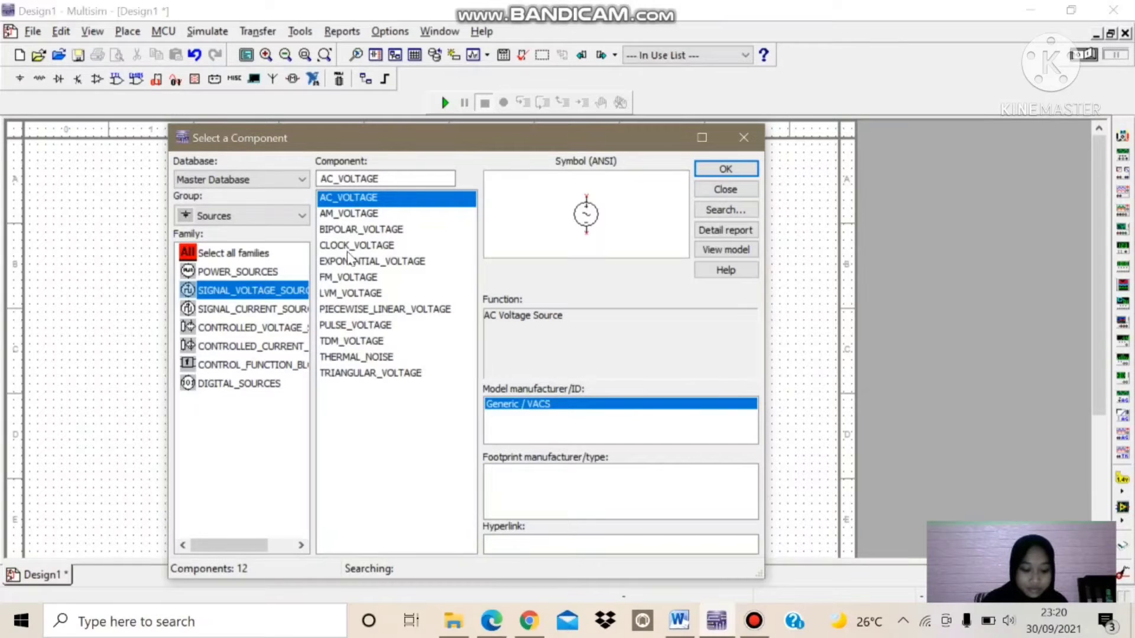
{"action": "left_click", "coordinate": [340, 213]}
{"action": "left_click", "coordinate": [339, 200]}
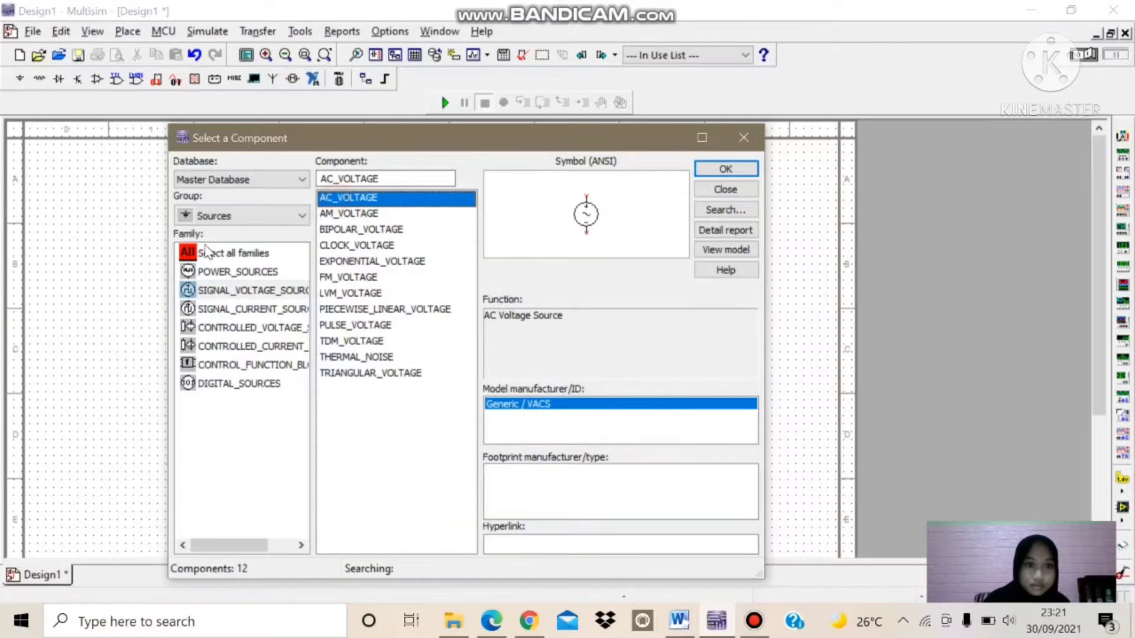
{"action": "left_click", "coordinate": [301, 215]}
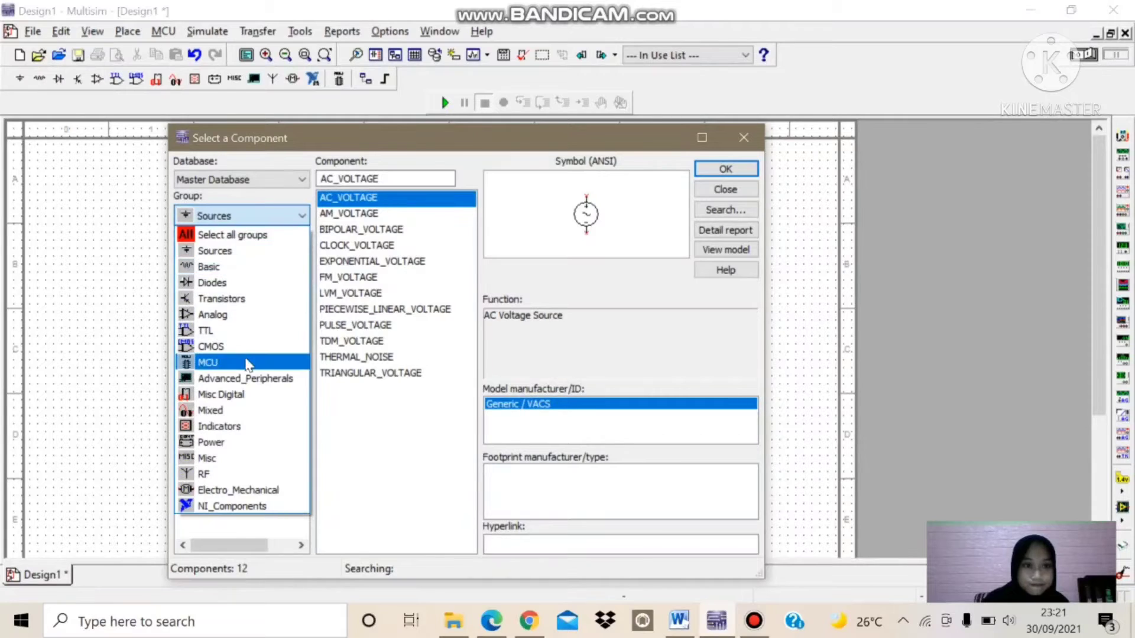
{"action": "left_click", "coordinate": [224, 266]}
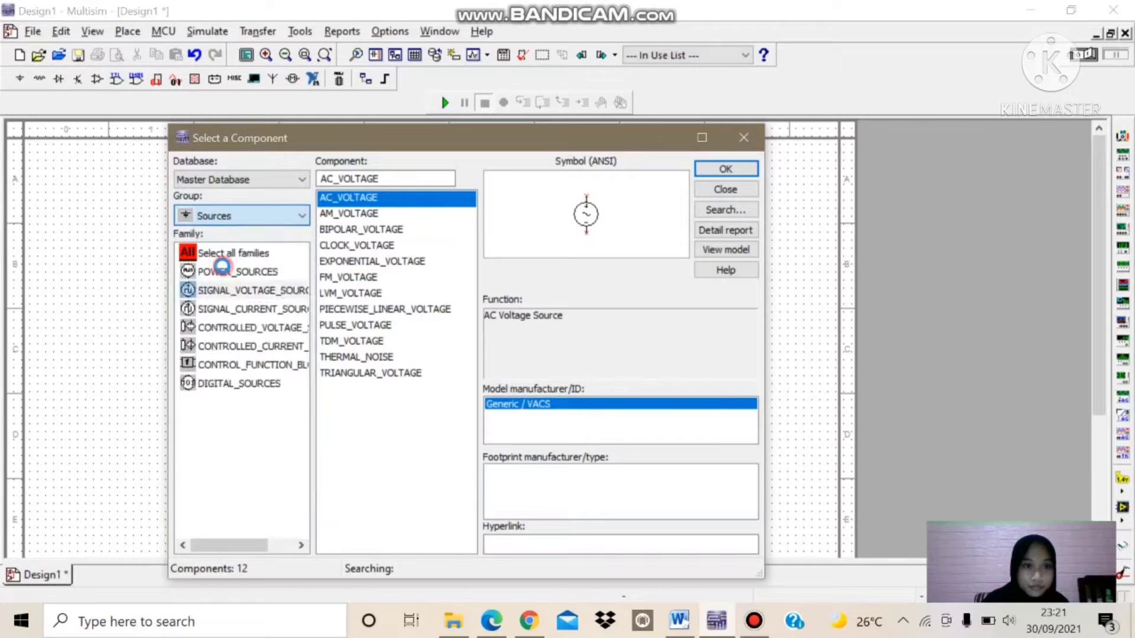
{"action": "left_click", "coordinate": [301, 214]}
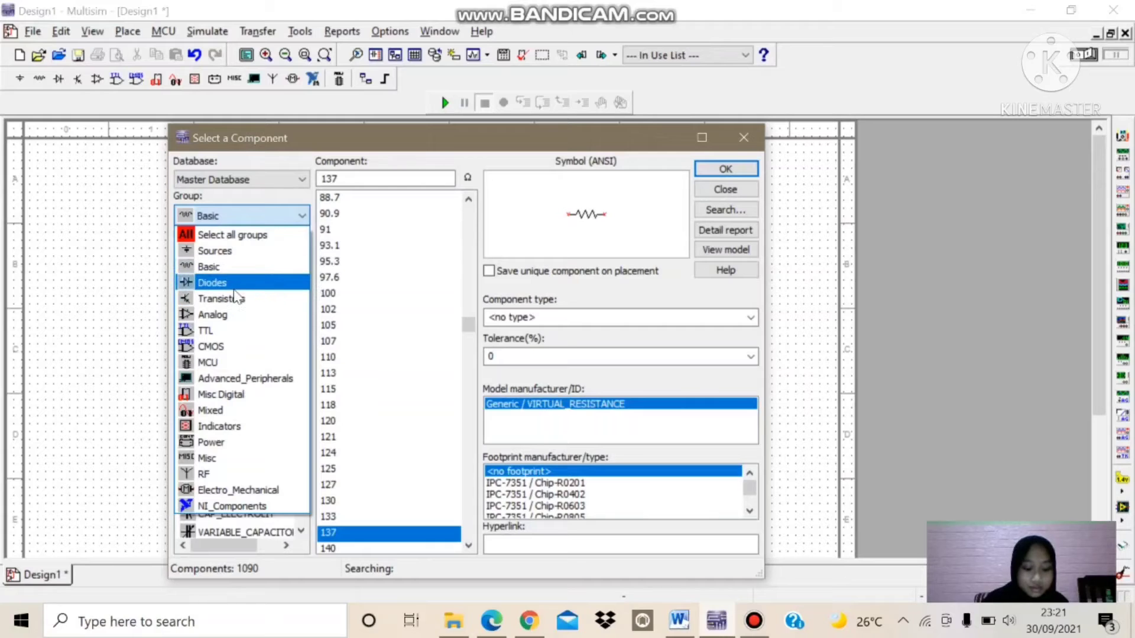
{"action": "left_click", "coordinate": [223, 249]}
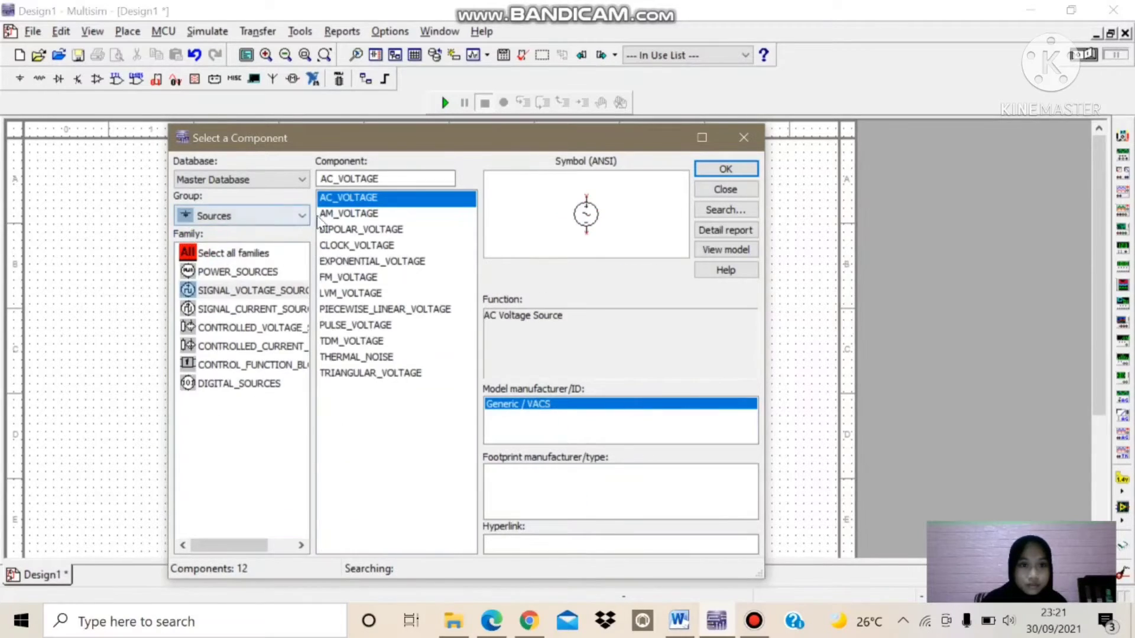
{"action": "left_click", "coordinate": [329, 215]}
{"action": "key", "text": "Up"}
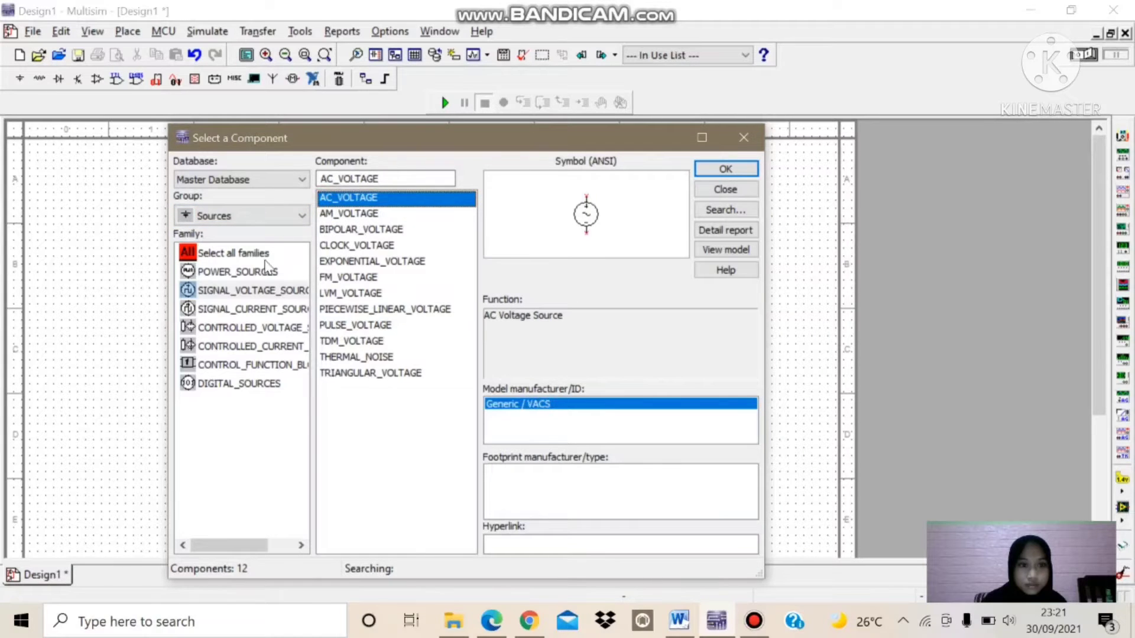
- Place a DC_POWER source from the POWER_SOURCES family in row D, column 0 of the sheet
{"action": "left_click", "coordinate": [232, 273]}
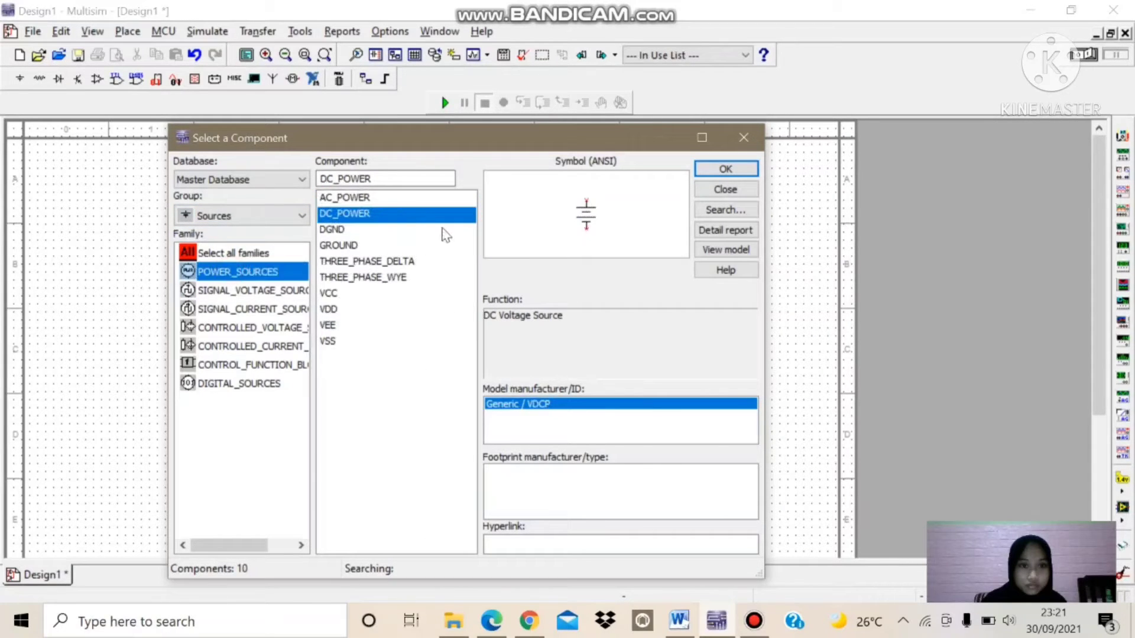
{"action": "left_click", "coordinate": [362, 216]}
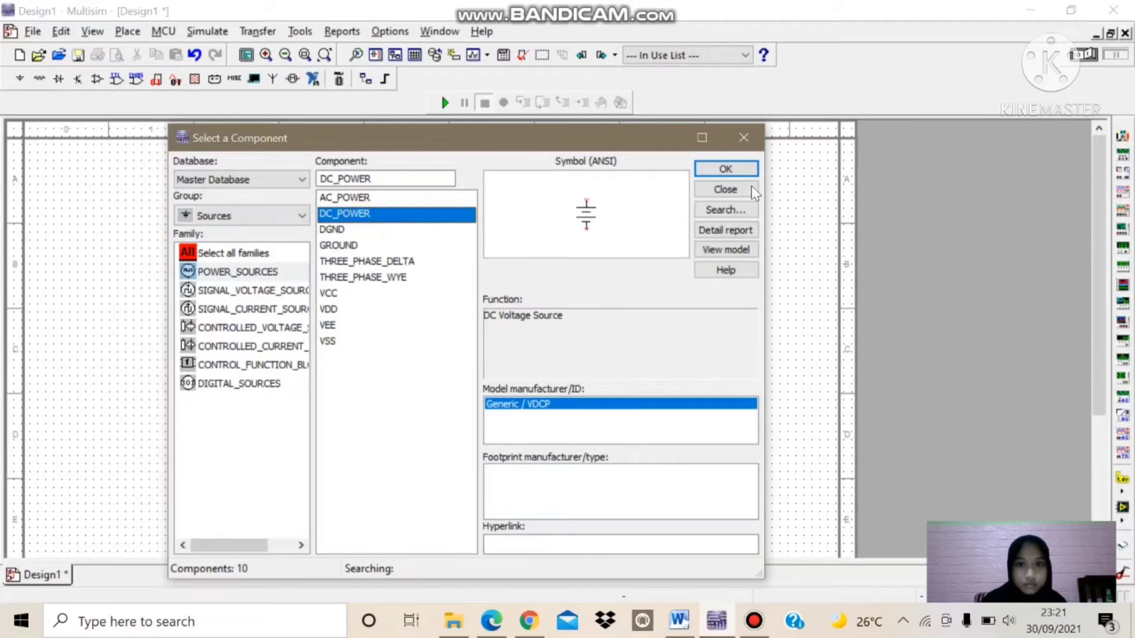
{"action": "left_click", "coordinate": [714, 172]}
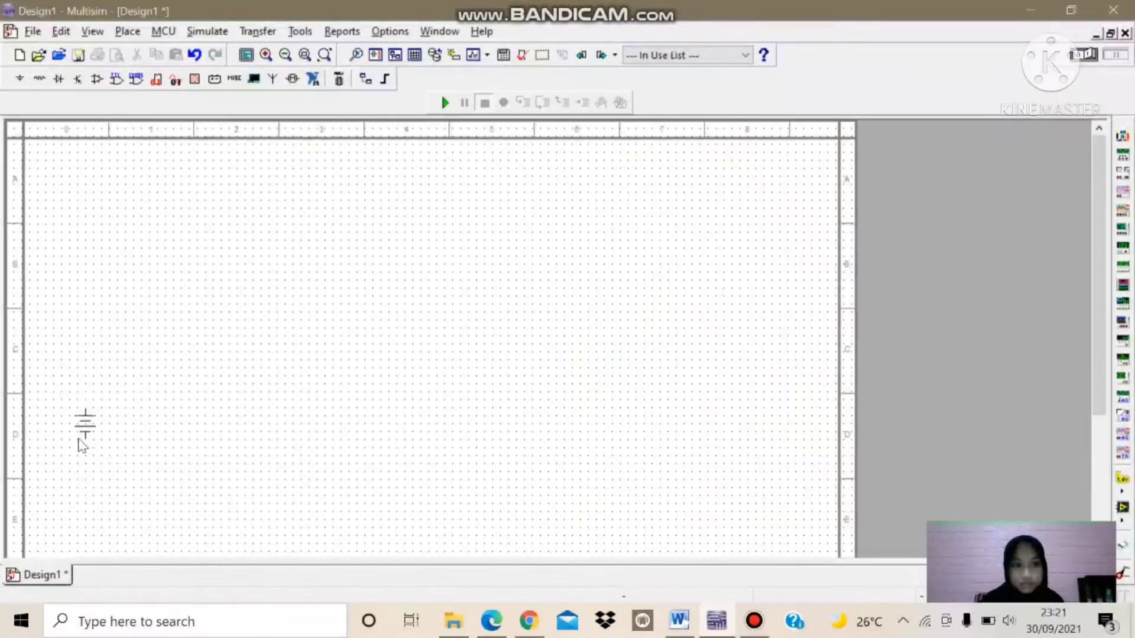
{"action": "left_click", "coordinate": [64, 443]}
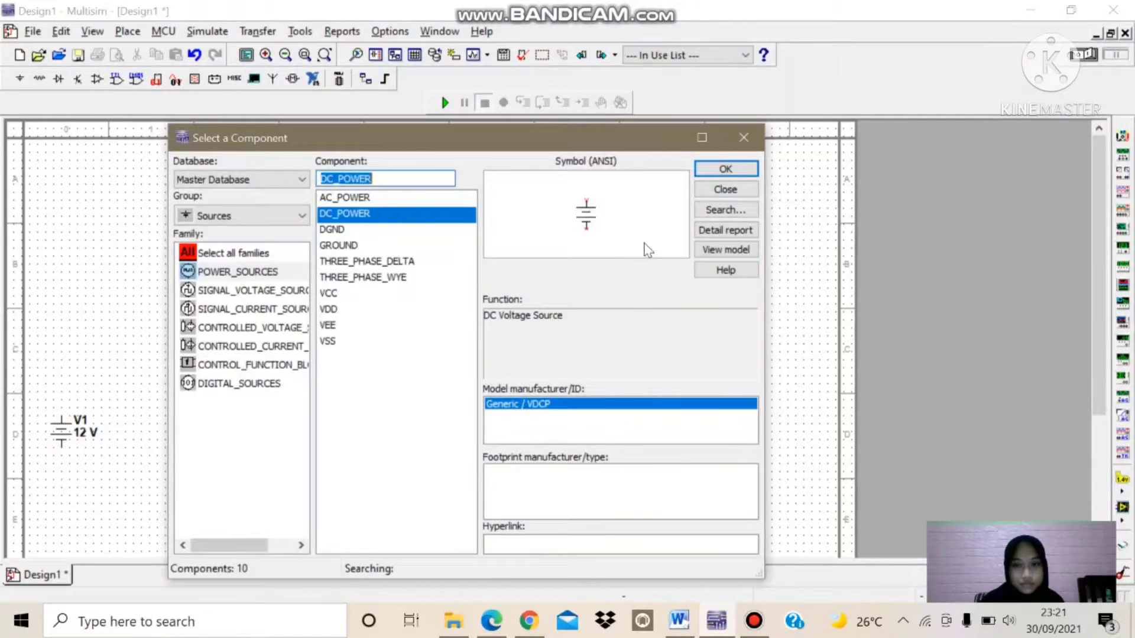
- Place a second DC_POWER source in row D, column 8, and shift it slightly down
{"action": "left_click", "coordinate": [725, 169]}
{"action": "left_click", "coordinate": [729, 460]}
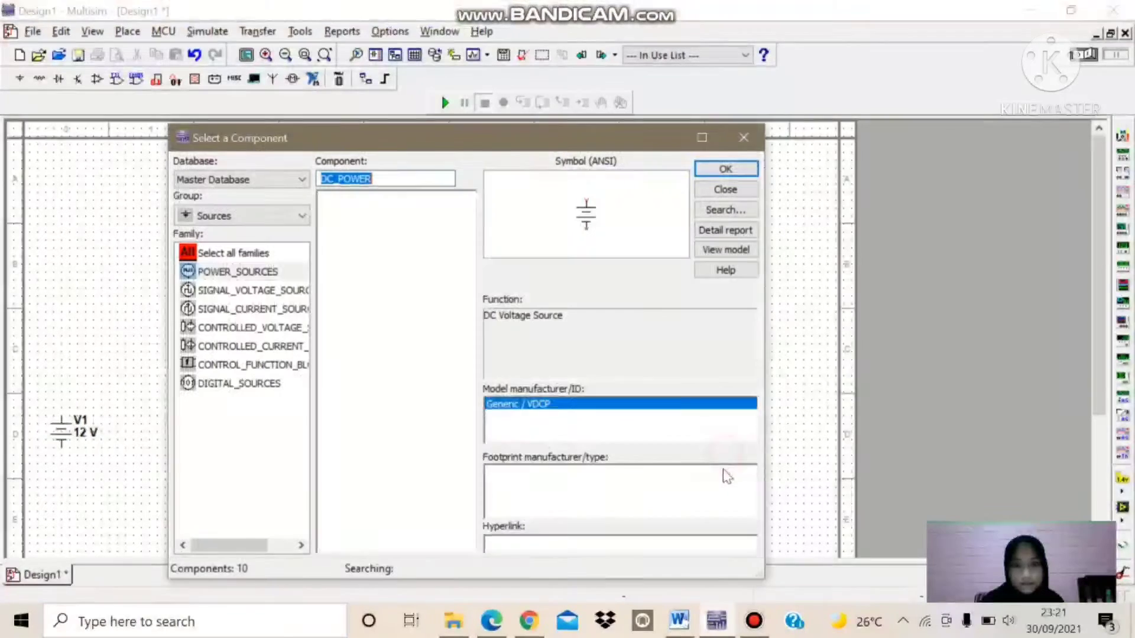
{"action": "left_click", "coordinate": [743, 141]}
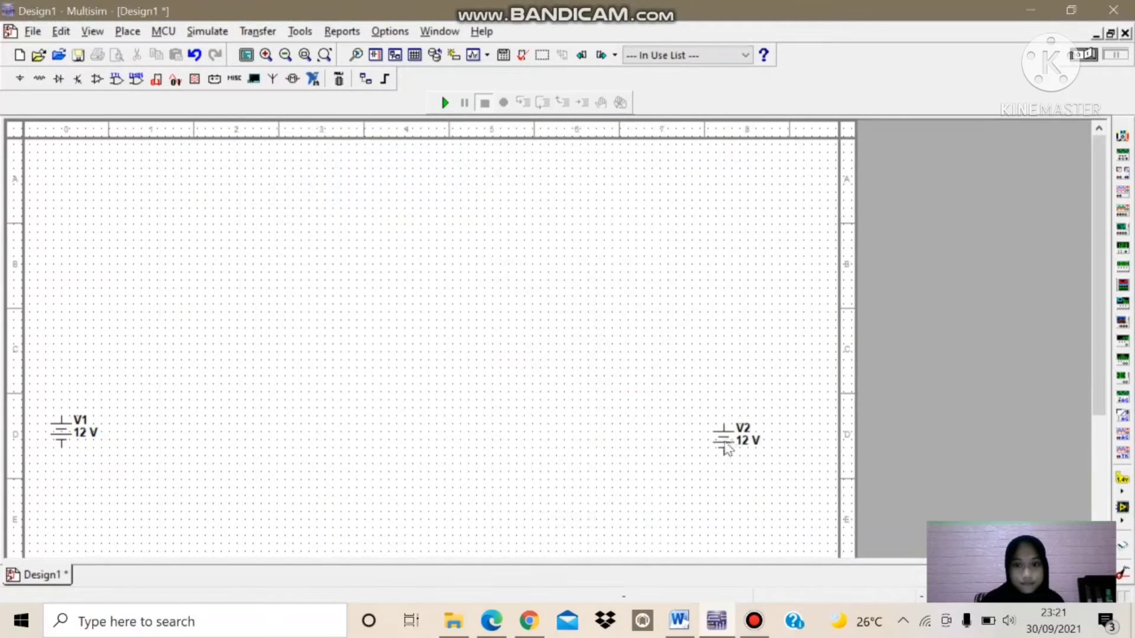
{"action": "left_click_drag", "start_coordinate": [727, 447], "coordinate": [727, 455]}
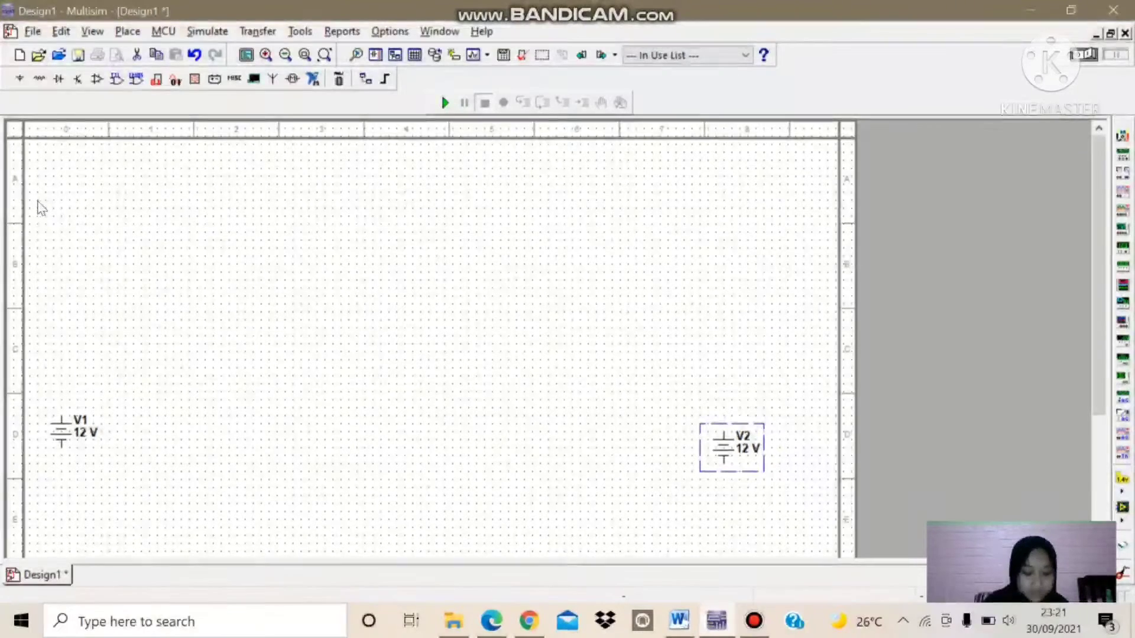
- Place a SEMICONDUCTOR_RESISTOR_VIRTUAL from the Basic group's BASIC_VIRTUAL family above and to the right of source V1
{"action": "left_click", "coordinate": [19, 79]}
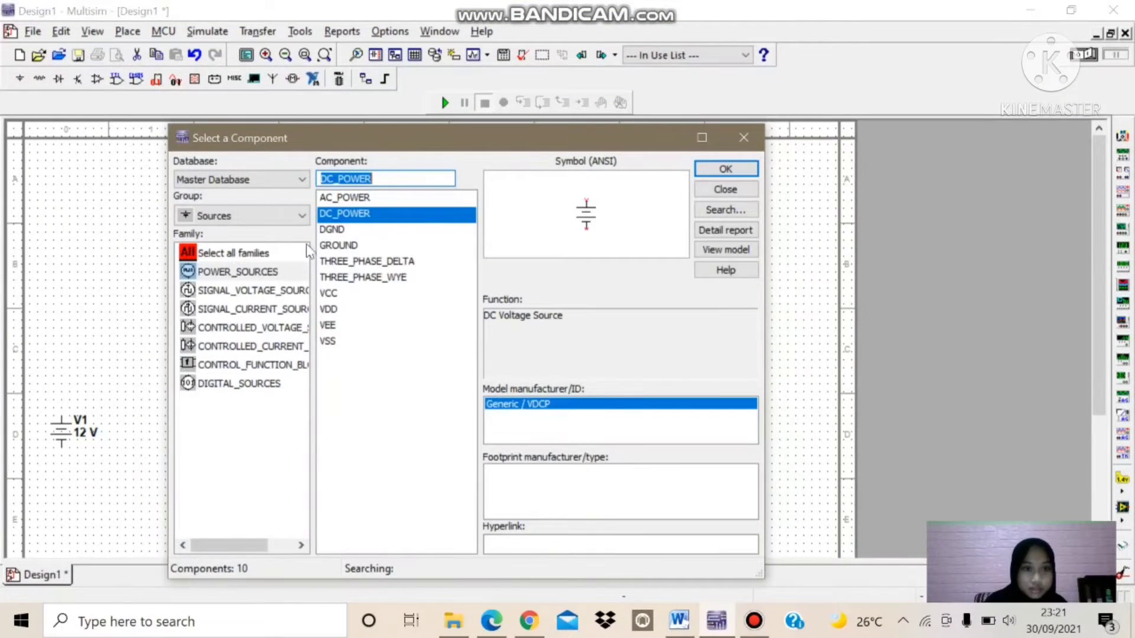
{"action": "left_click", "coordinate": [300, 214]}
{"action": "left_click", "coordinate": [227, 265]}
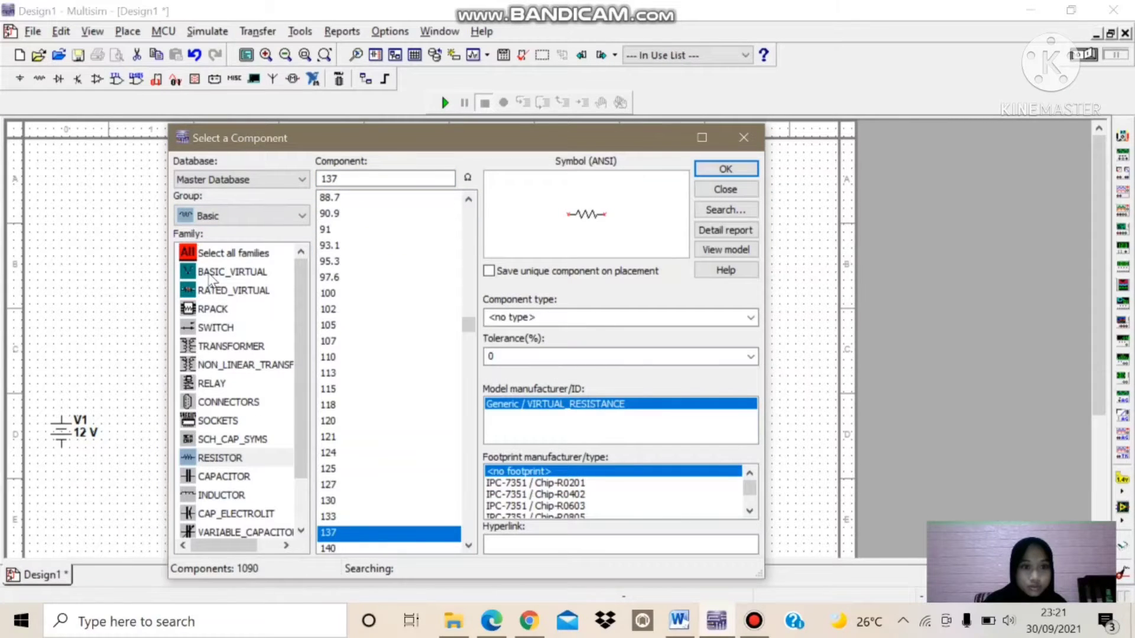
{"action": "left_click", "coordinate": [230, 272]}
{"action": "left_click", "coordinate": [214, 291]}
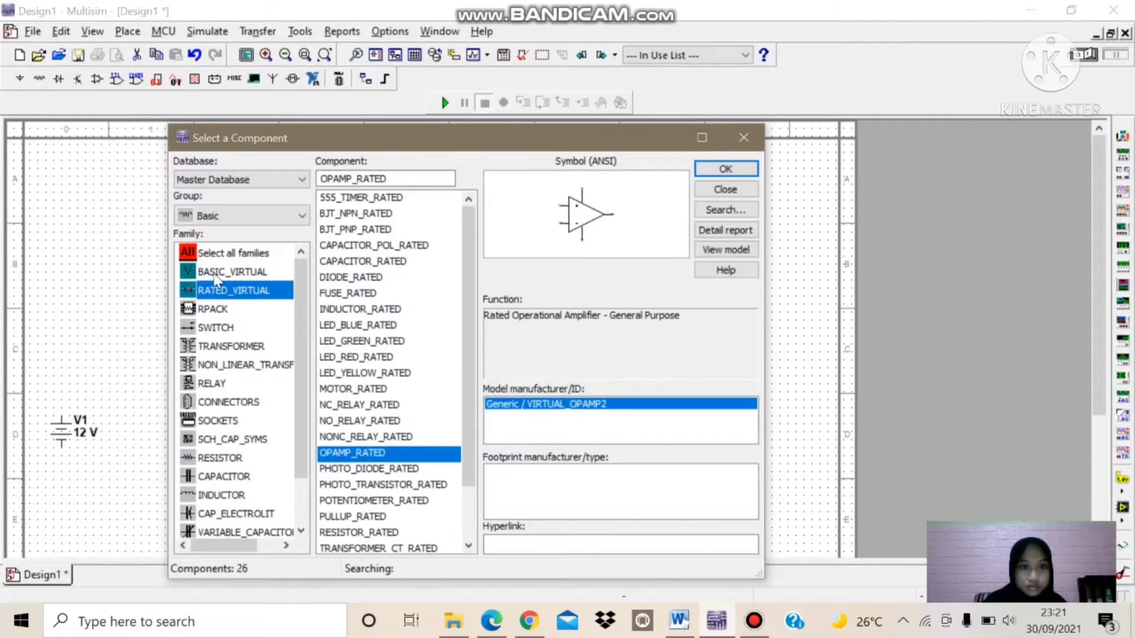
{"action": "left_click", "coordinate": [217, 272]}
{"action": "left_click", "coordinate": [353, 343]}
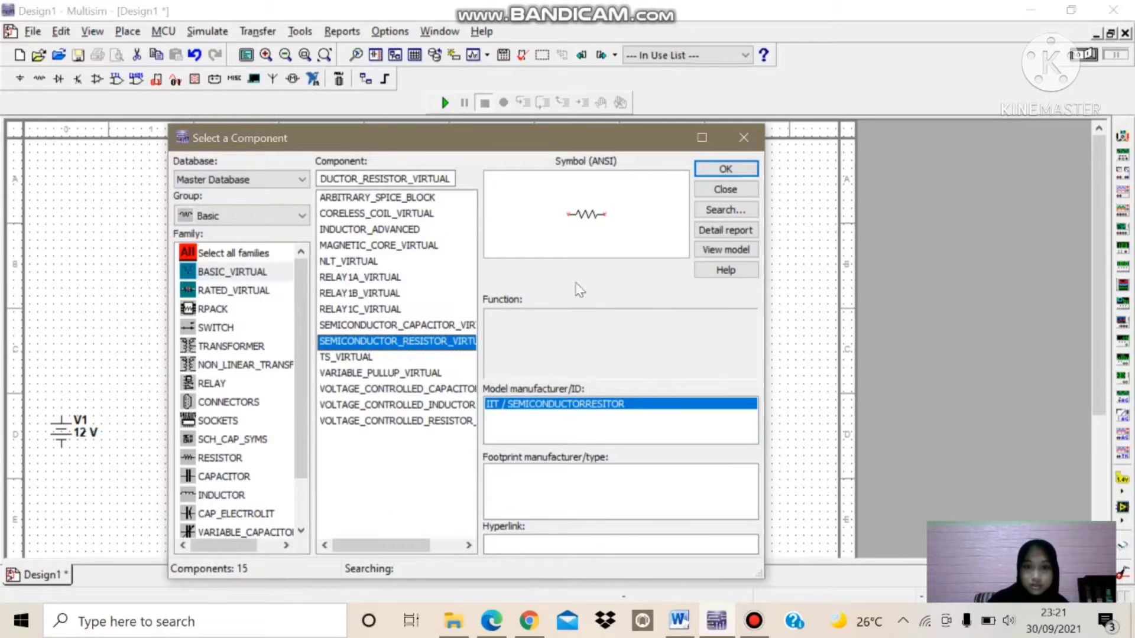
{"action": "left_click", "coordinate": [714, 175]}
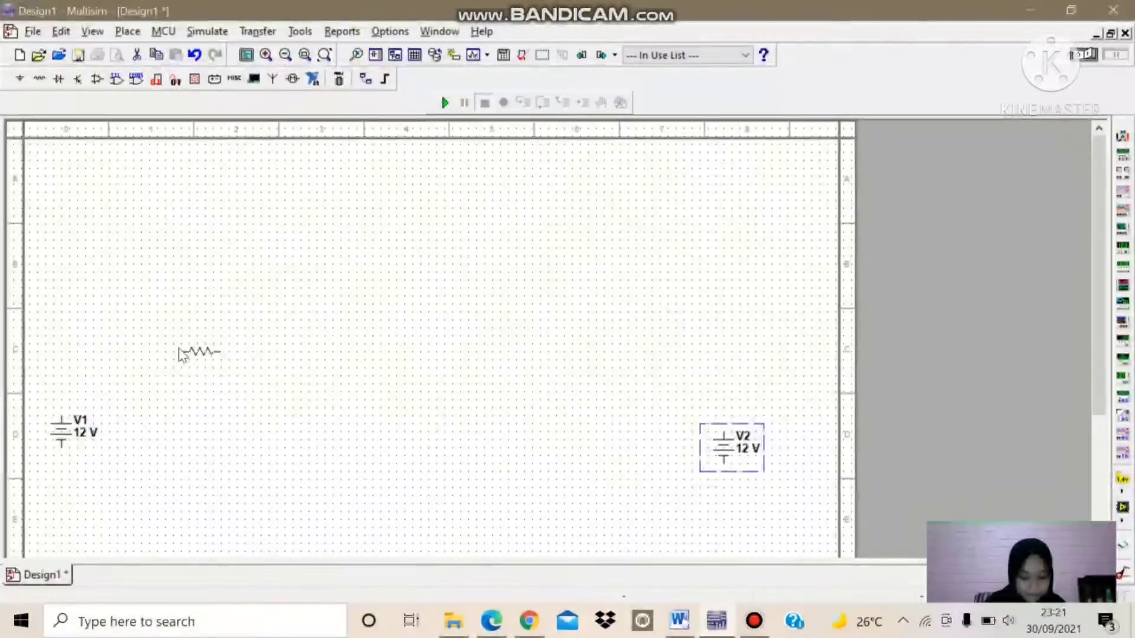
{"action": "left_click", "coordinate": [171, 318]}
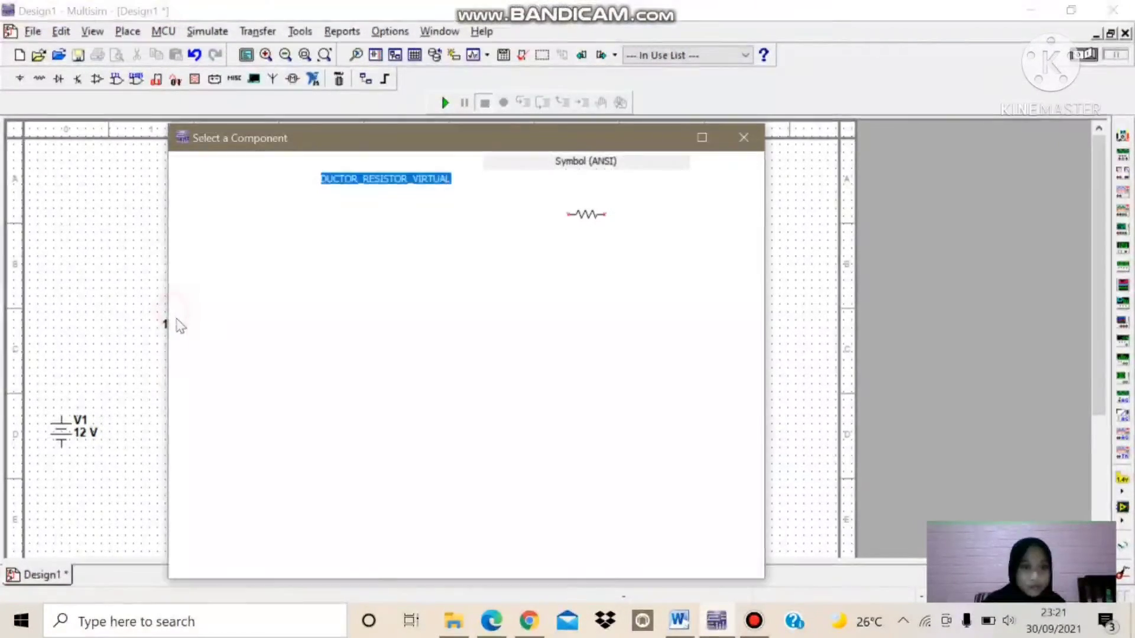
- Place a second SEMICONDUCTOR_RESISTOR_VIRTUAL in row A of the sheet, above and to the left of source V2
{"action": "left_click", "coordinate": [724, 169]}
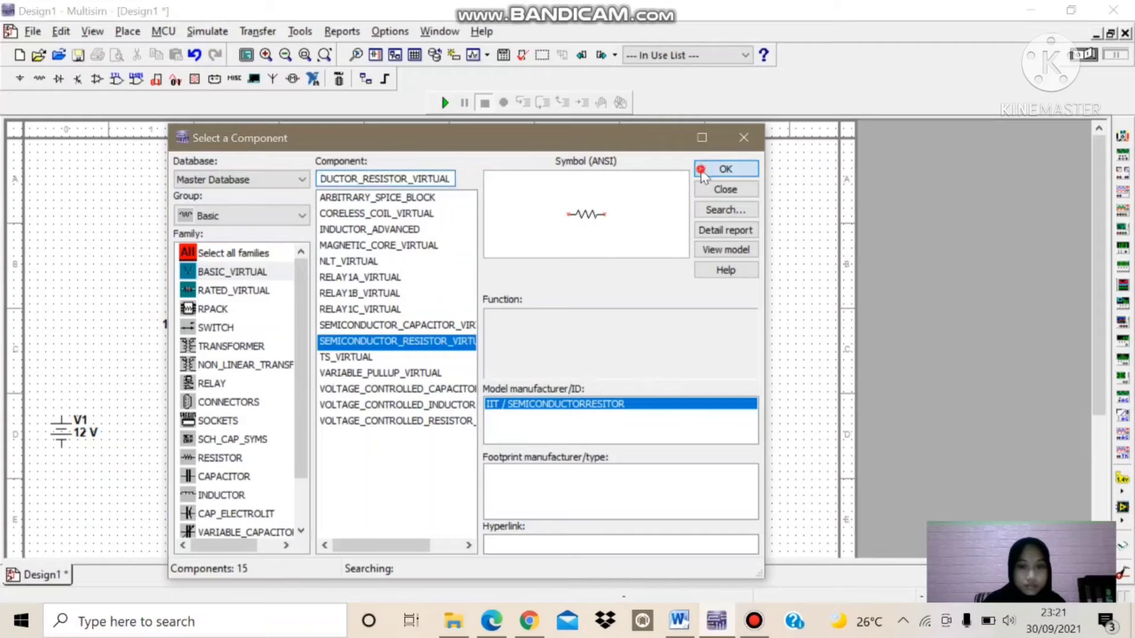
{"action": "left_click", "coordinate": [598, 191]}
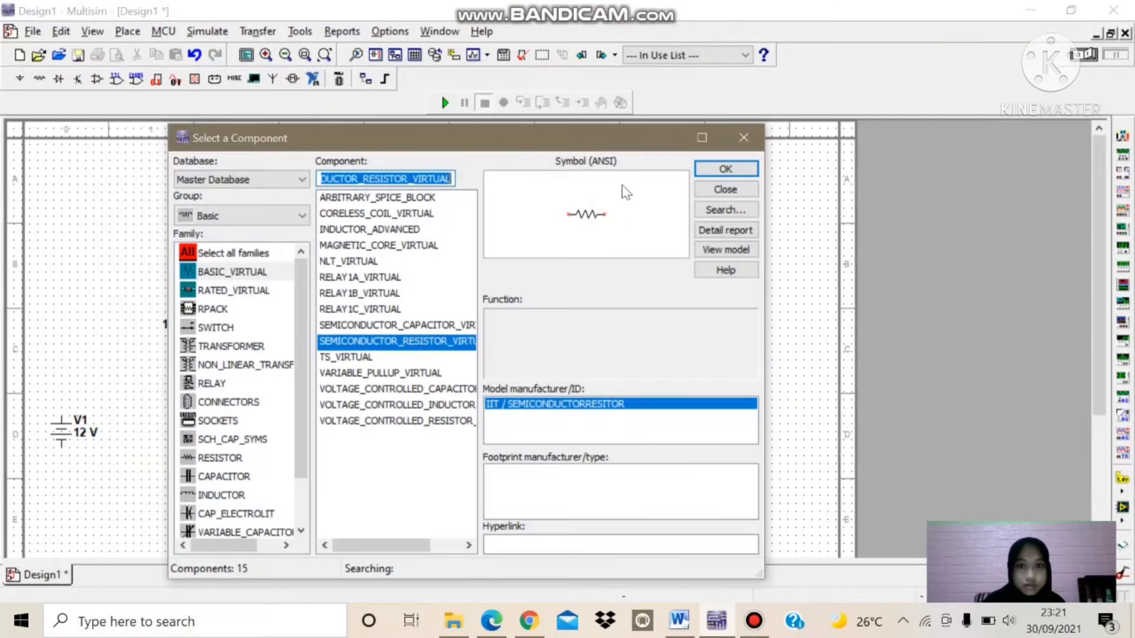
{"action": "left_click", "coordinate": [735, 137]}
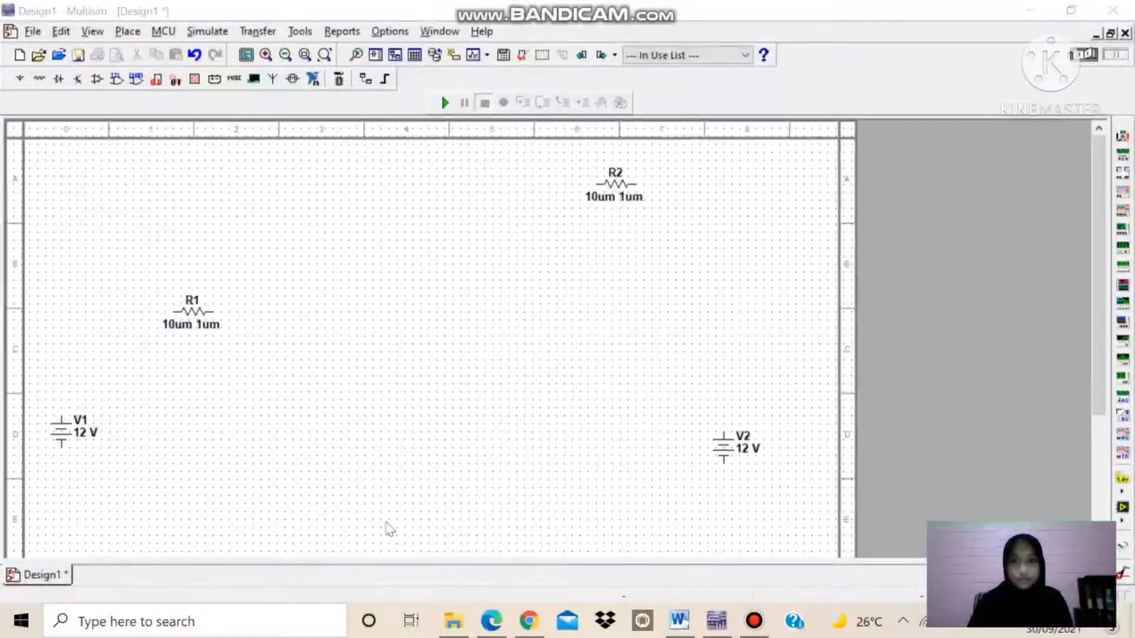
- Delete both semiconductor resistors, R1 and R2, from the schematic
{"action": "mouse_move", "coordinate": [637, 5]}
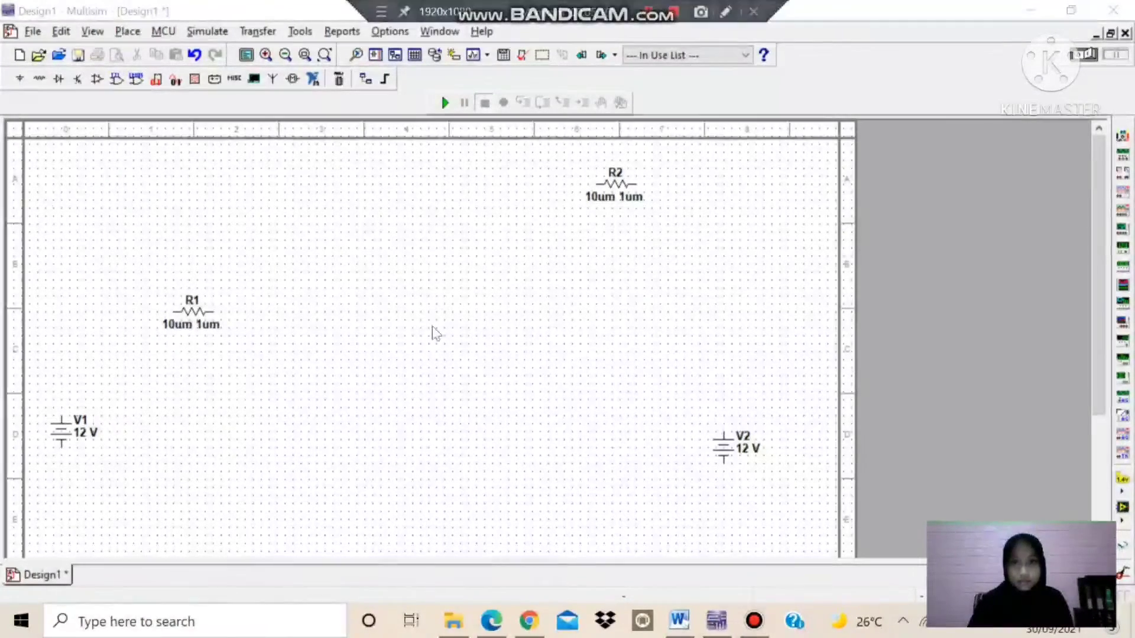
{"action": "left_click", "coordinate": [188, 315]}
{"action": "right_click", "coordinate": [187, 315]}
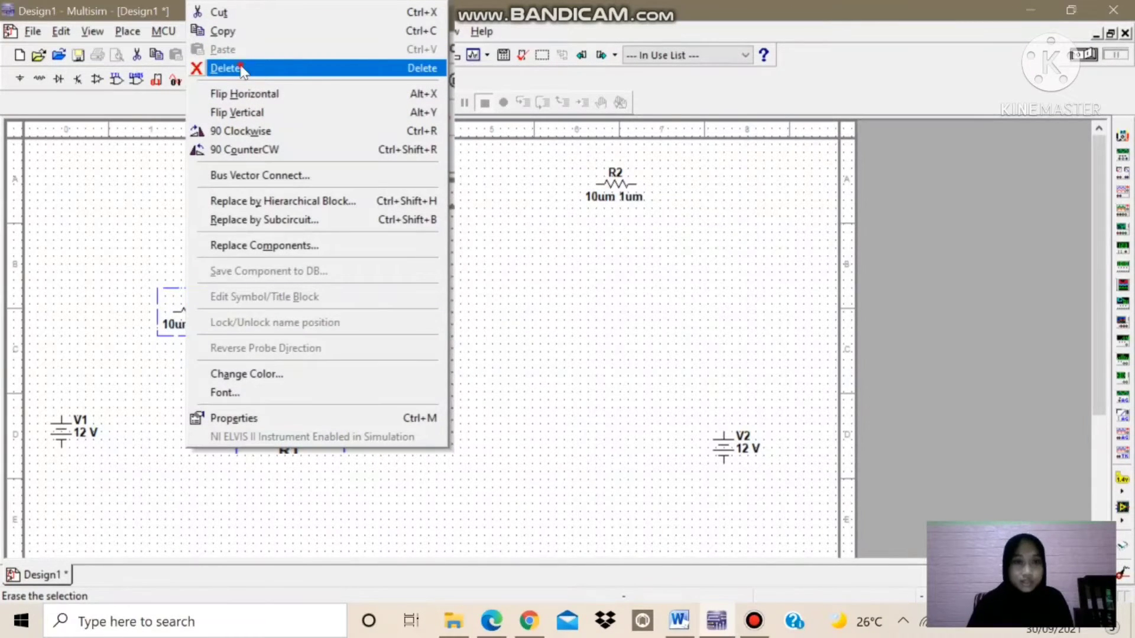
{"action": "left_click", "coordinate": [242, 70]}
{"action": "left_click", "coordinate": [606, 190]}
{"action": "right_click", "coordinate": [606, 189]}
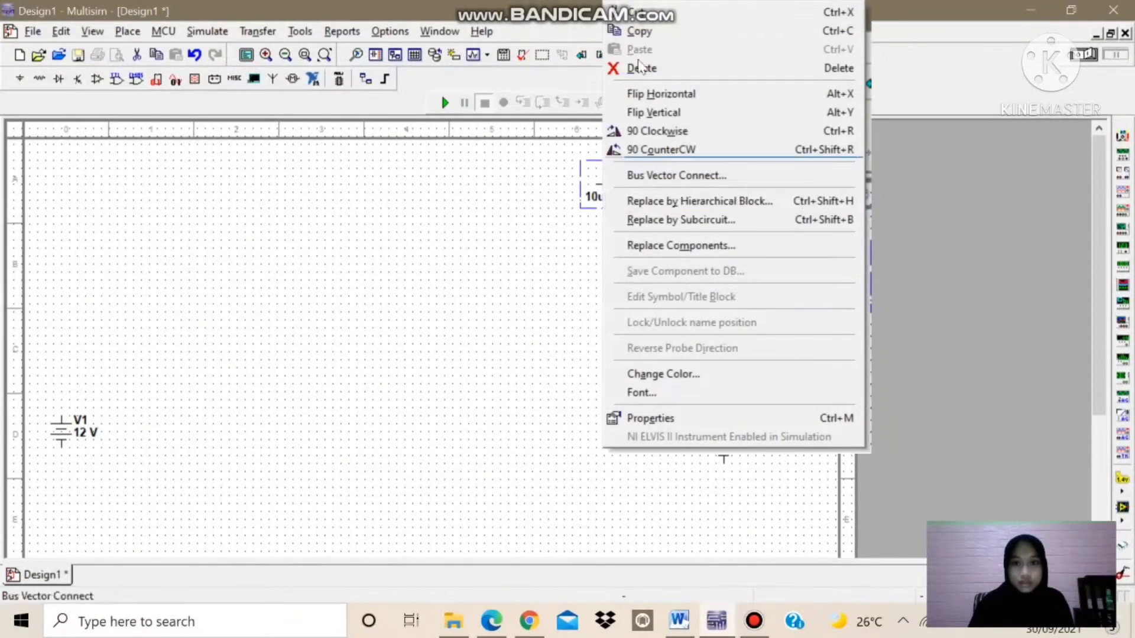
{"action": "left_click", "coordinate": [640, 66]}
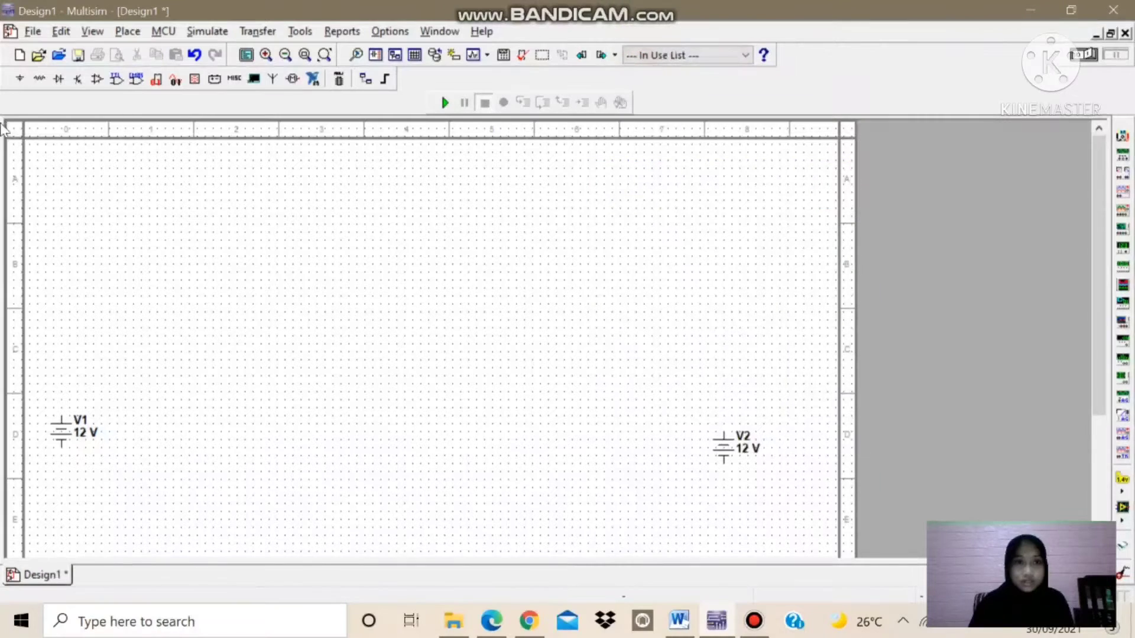
- Place a 137 Ω resistor from the Basic group's RESISTOR family in row B, column 2 of the sheet
{"action": "left_click", "coordinate": [20, 80]}
{"action": "left_click", "coordinate": [302, 216]}
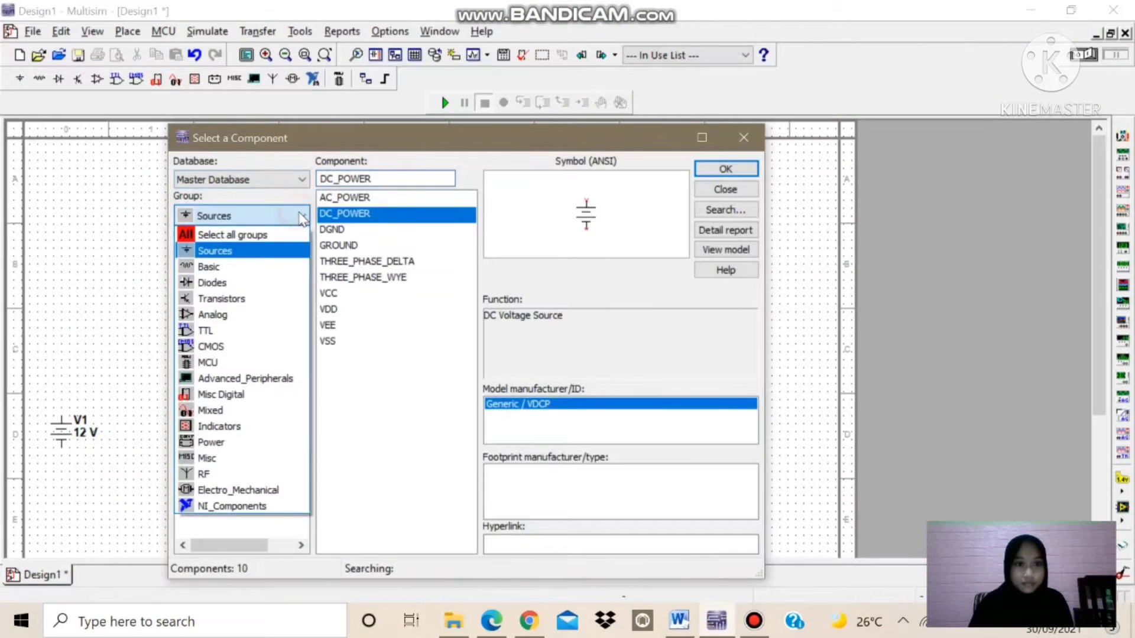
{"action": "left_click", "coordinate": [232, 271]}
{"action": "scroll", "coordinate": [195, 419], "scroll_direction": "down", "scroll_amount": 1}
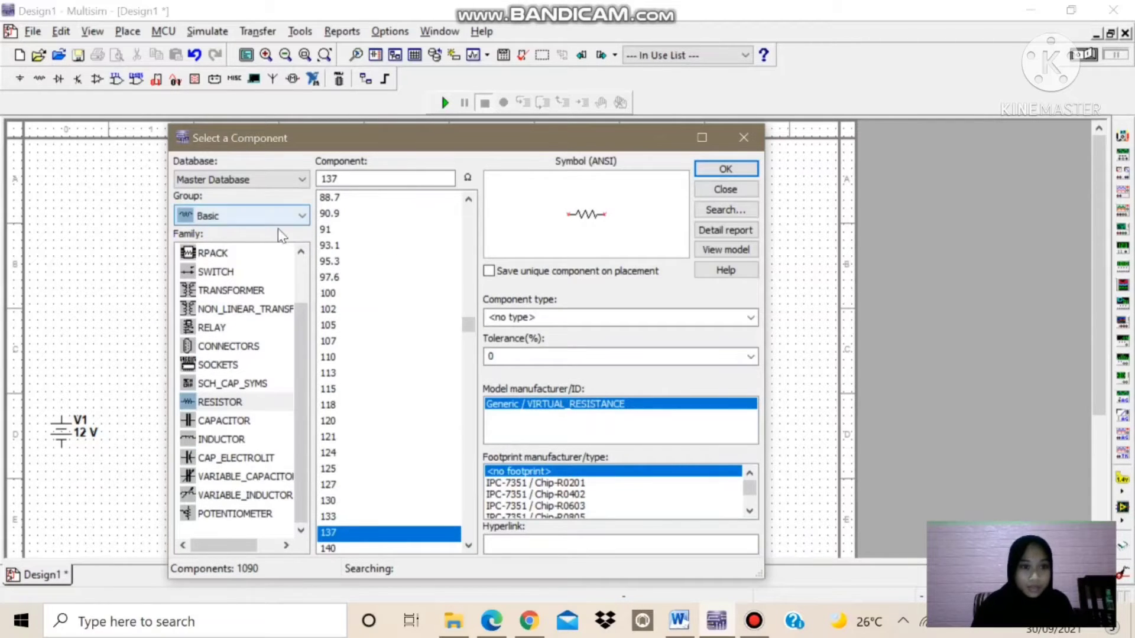
{"action": "left_click", "coordinate": [303, 216]}
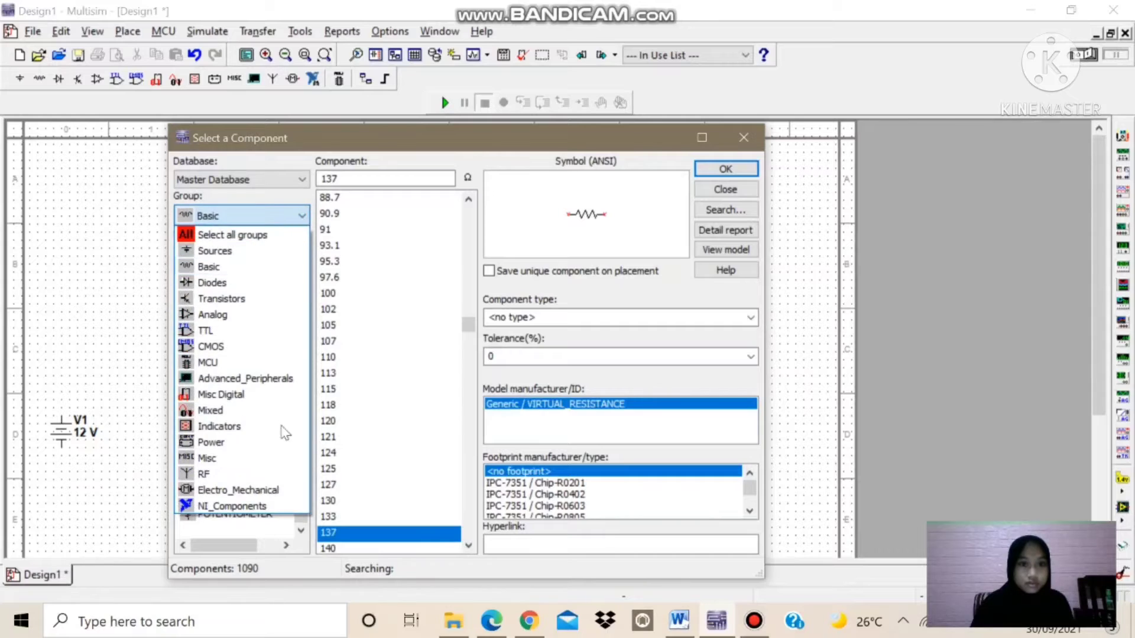
{"action": "left_click", "coordinate": [212, 266]}
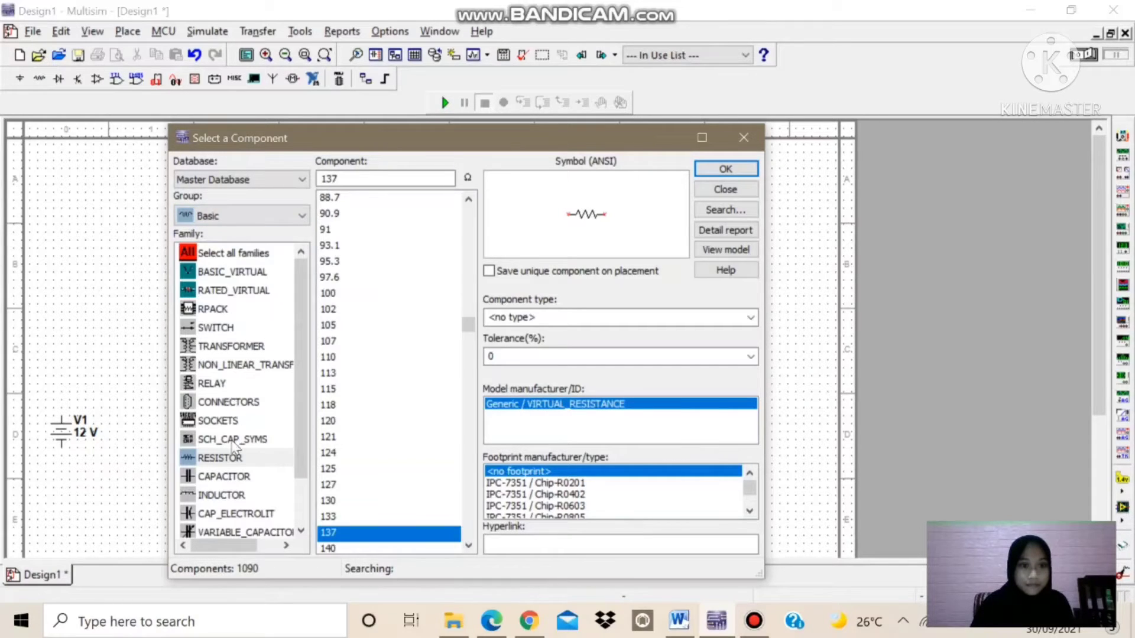
{"action": "scroll", "coordinate": [224, 447], "scroll_direction": "down", "scroll_amount": 1}
{"action": "scroll", "coordinate": [228, 449], "scroll_direction": "up", "scroll_amount": 1}
{"action": "scroll", "coordinate": [236, 453], "scroll_direction": "down", "scroll_amount": 1}
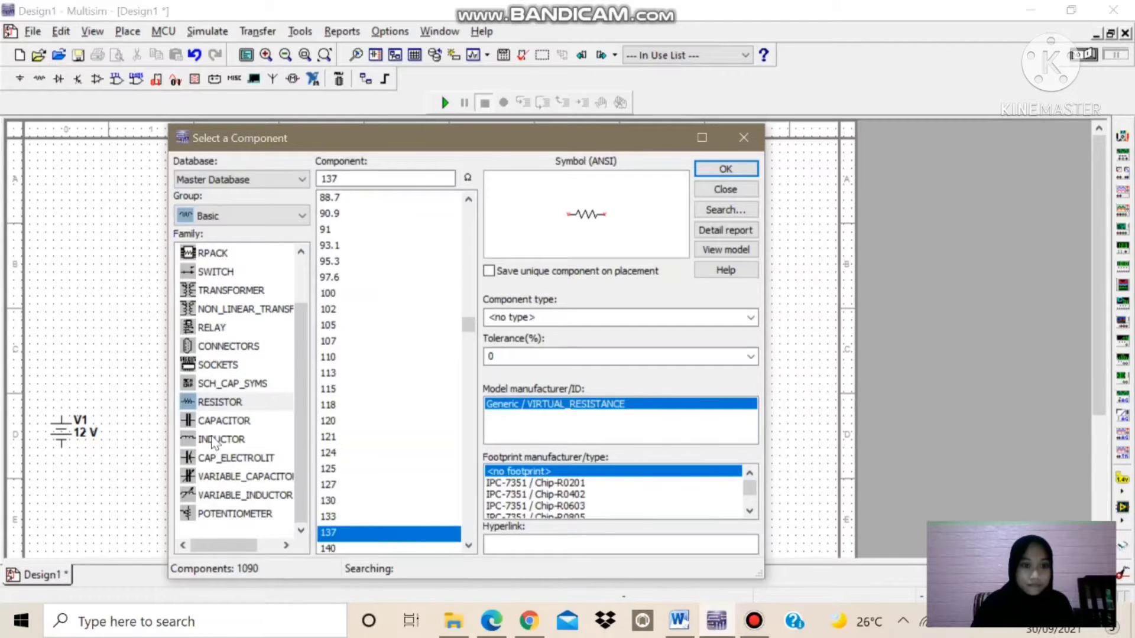
{"action": "scroll", "coordinate": [203, 386], "scroll_direction": "up", "scroll_amount": 1}
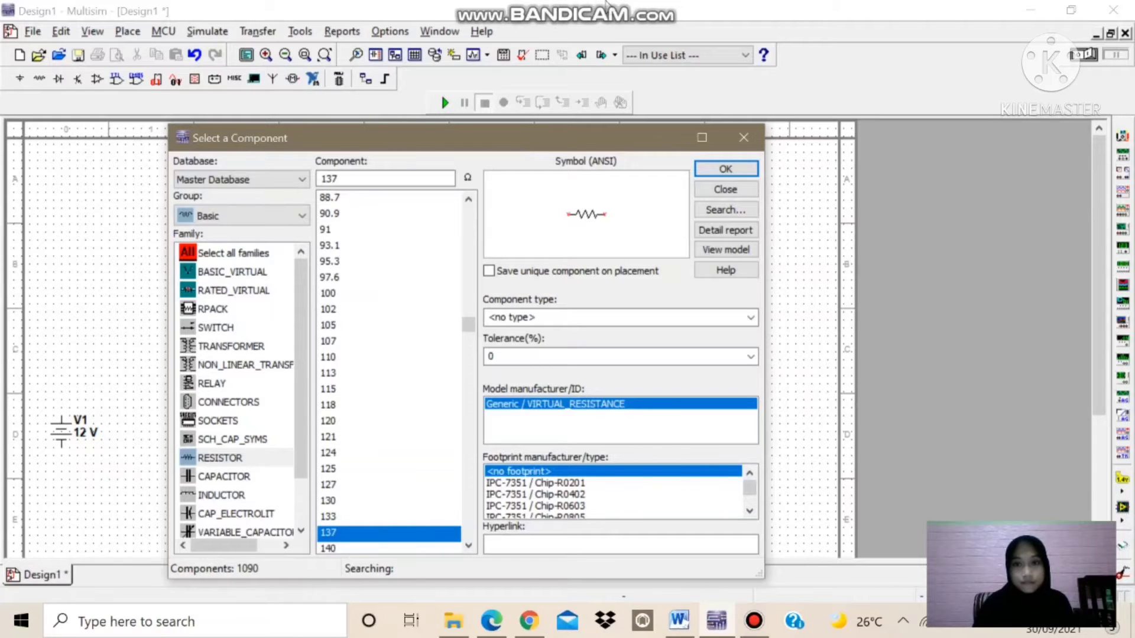
{"action": "left_click", "coordinate": [652, 10]}
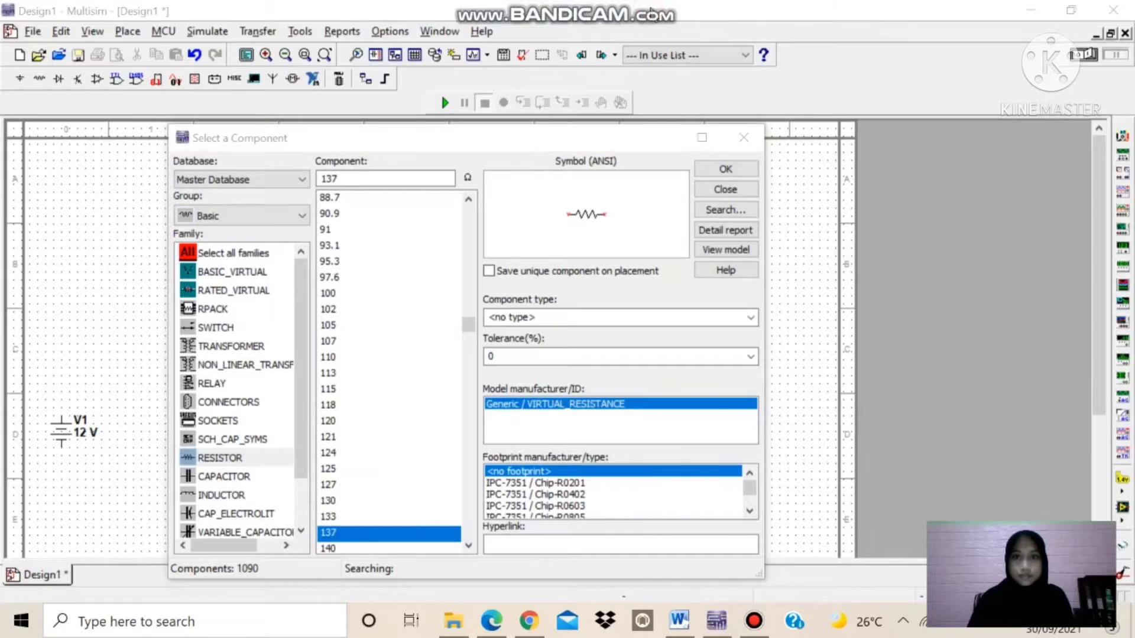
{"action": "left_click", "coordinate": [717, 170]}
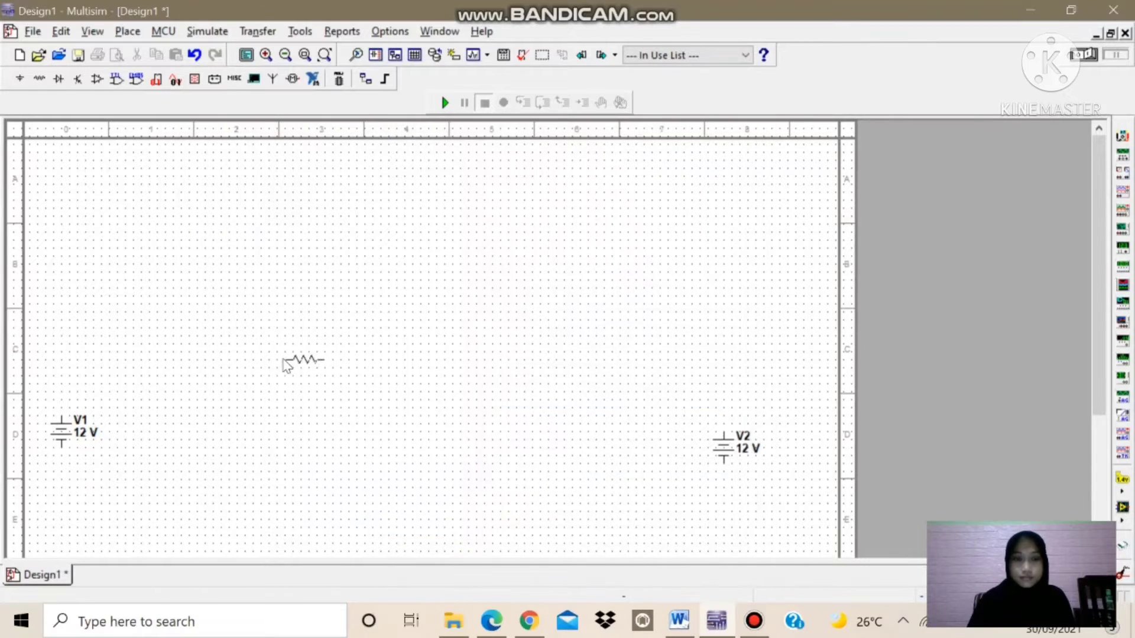
{"action": "left_click", "coordinate": [248, 292]}
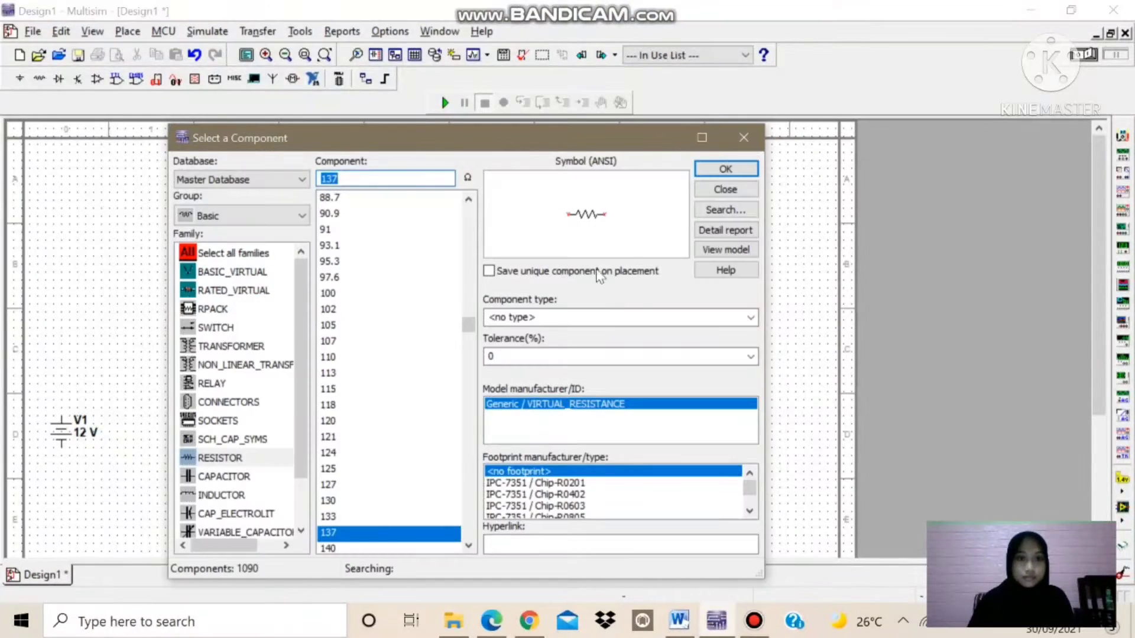
- Place a second 137 Ω resistor in row A, column 7, and finish placing resistors
{"action": "left_click", "coordinate": [722, 171]}
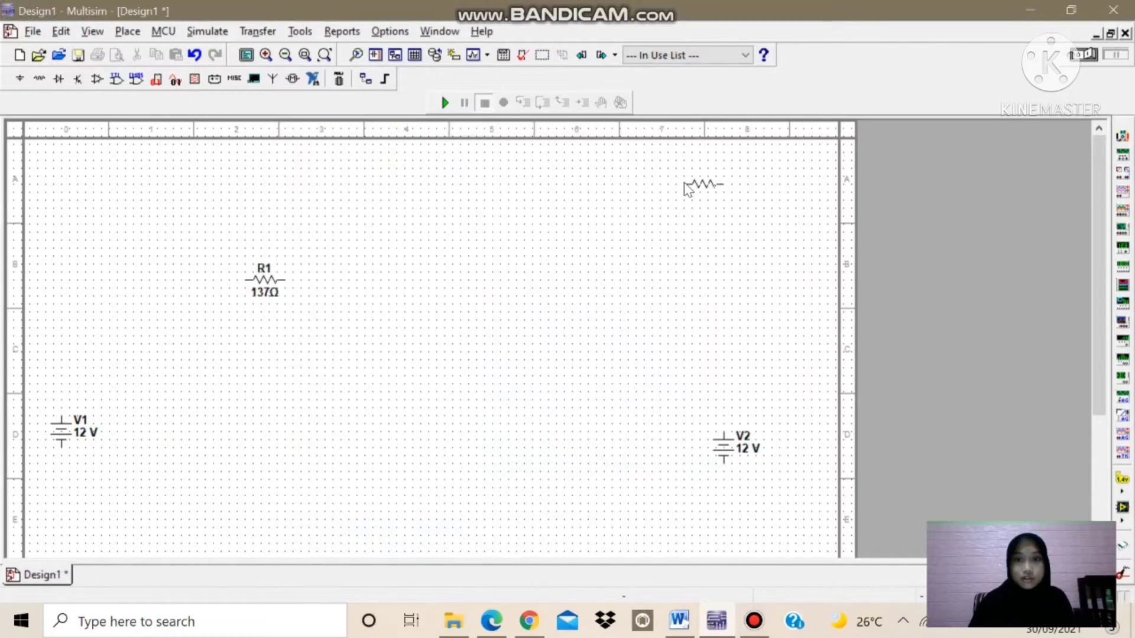
{"action": "left_click", "coordinate": [646, 177]}
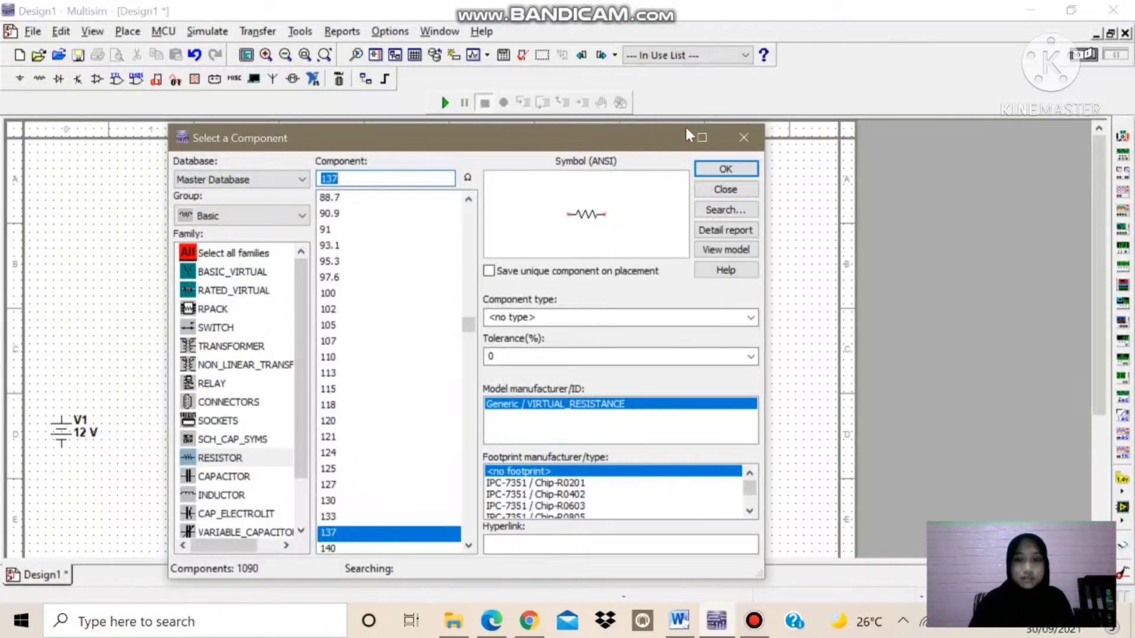
{"action": "left_click", "coordinate": [743, 137]}
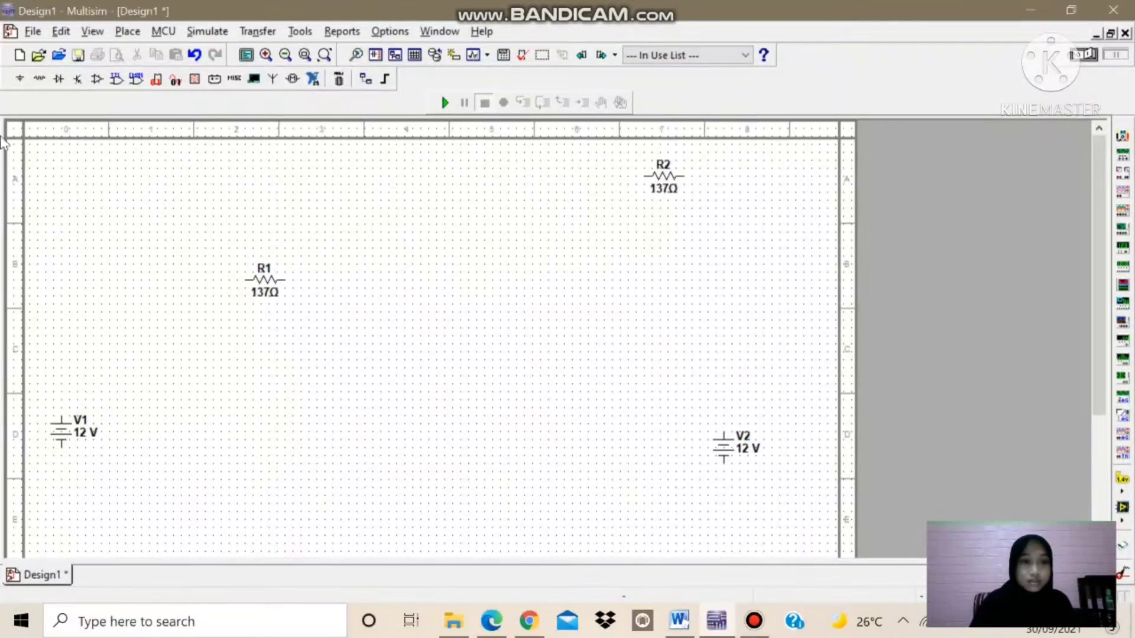
- Place two AC_POWER sources from the POWER_SOURCES family, one in row B, column 4, and one in row A, column 8
{"action": "left_click", "coordinate": [20, 78]}
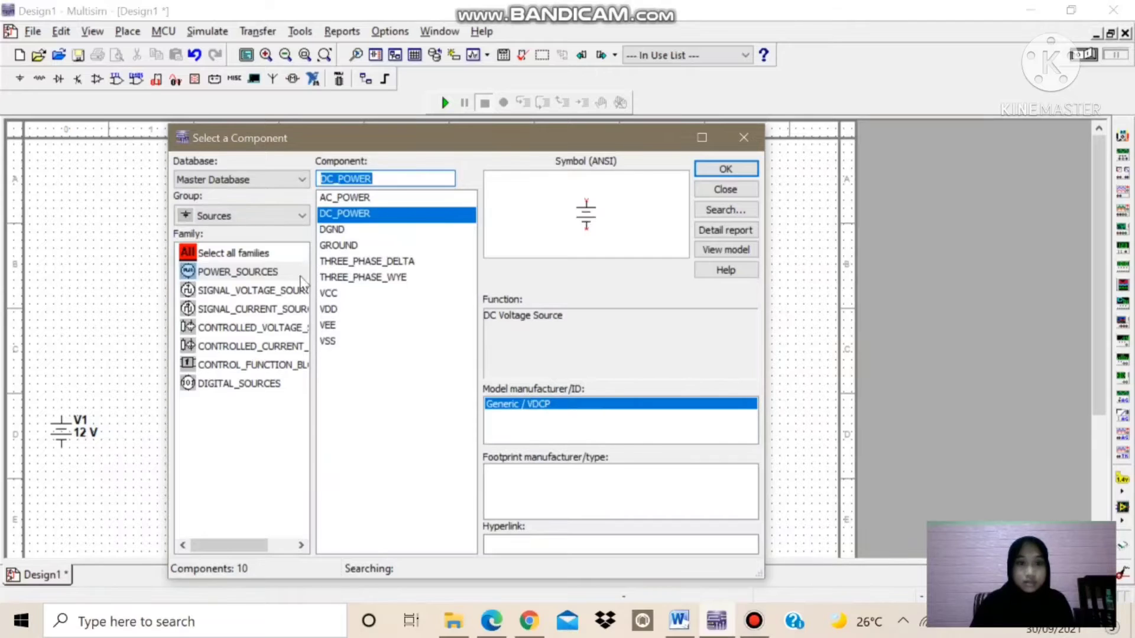
{"action": "left_click", "coordinate": [349, 197]}
{"action": "left_click", "coordinate": [725, 169]}
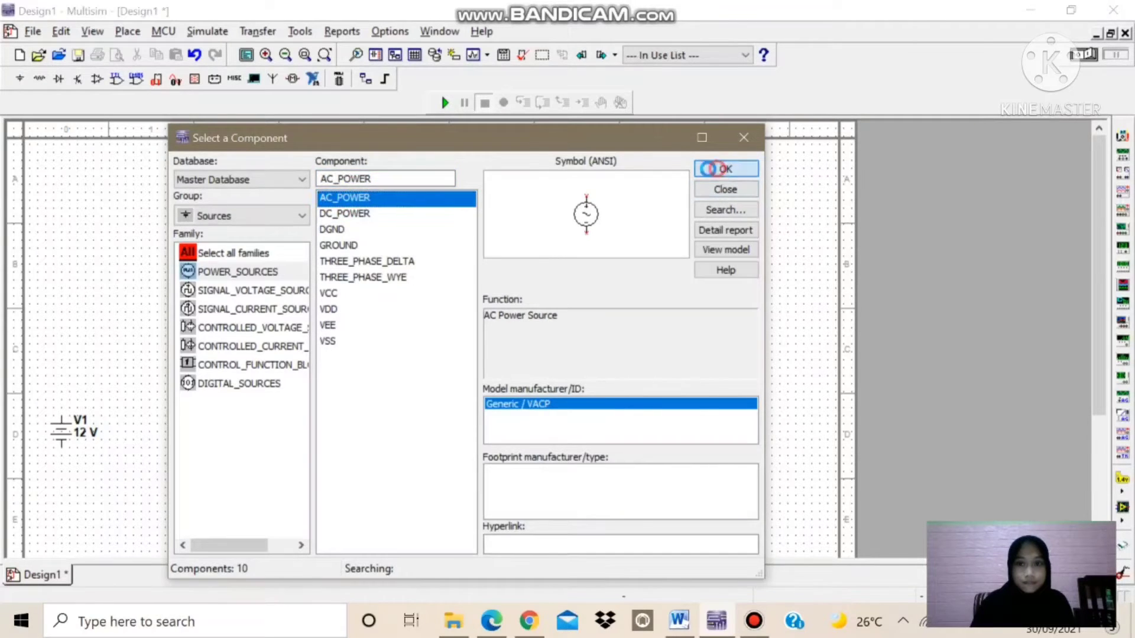
{"action": "left_click", "coordinate": [405, 305]}
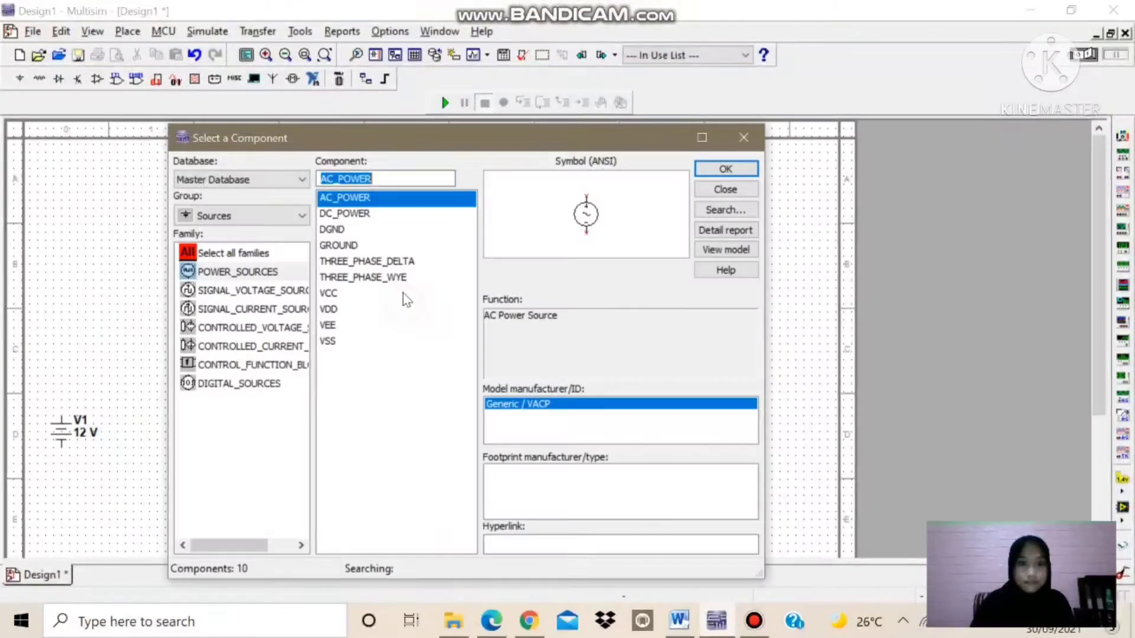
{"action": "left_click", "coordinate": [725, 169]}
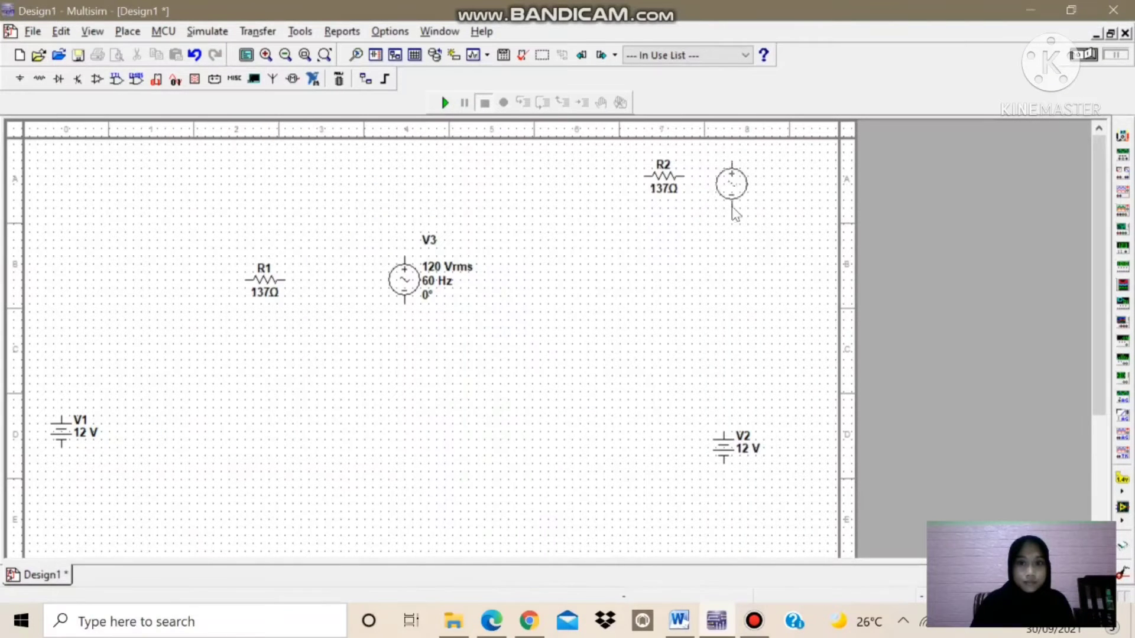
{"action": "left_click", "coordinate": [748, 202]}
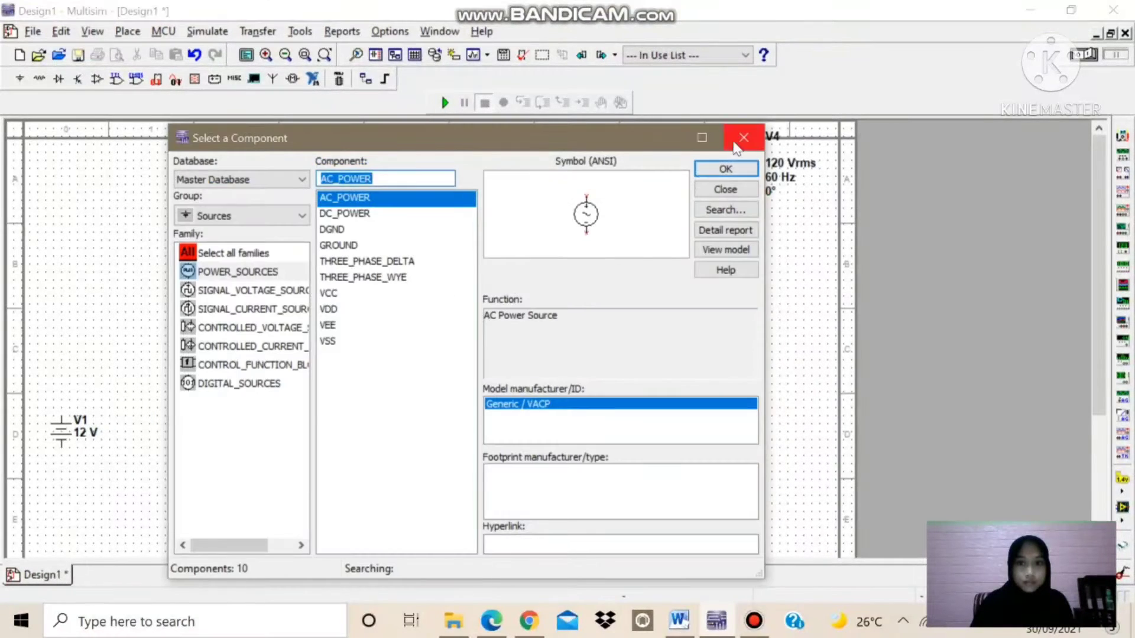
{"action": "left_click", "coordinate": [735, 139]}
- Rotate AC source V3 by 90 degrees clockwise and shift it slightly left
{"action": "right_click", "coordinate": [405, 273]}
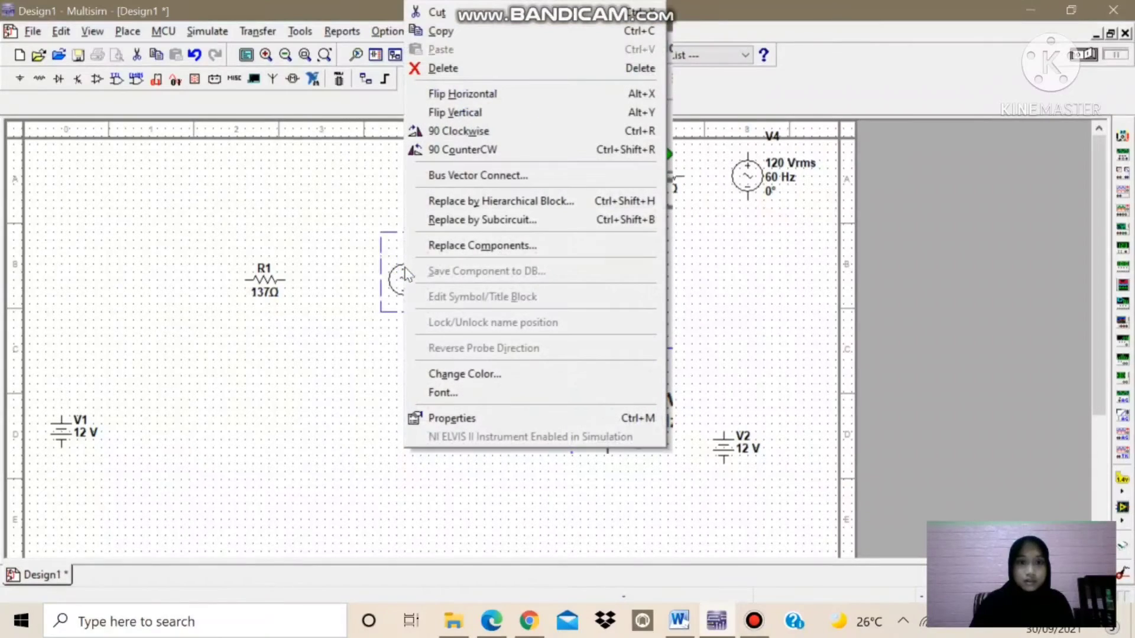
{"action": "left_click", "coordinate": [431, 130]}
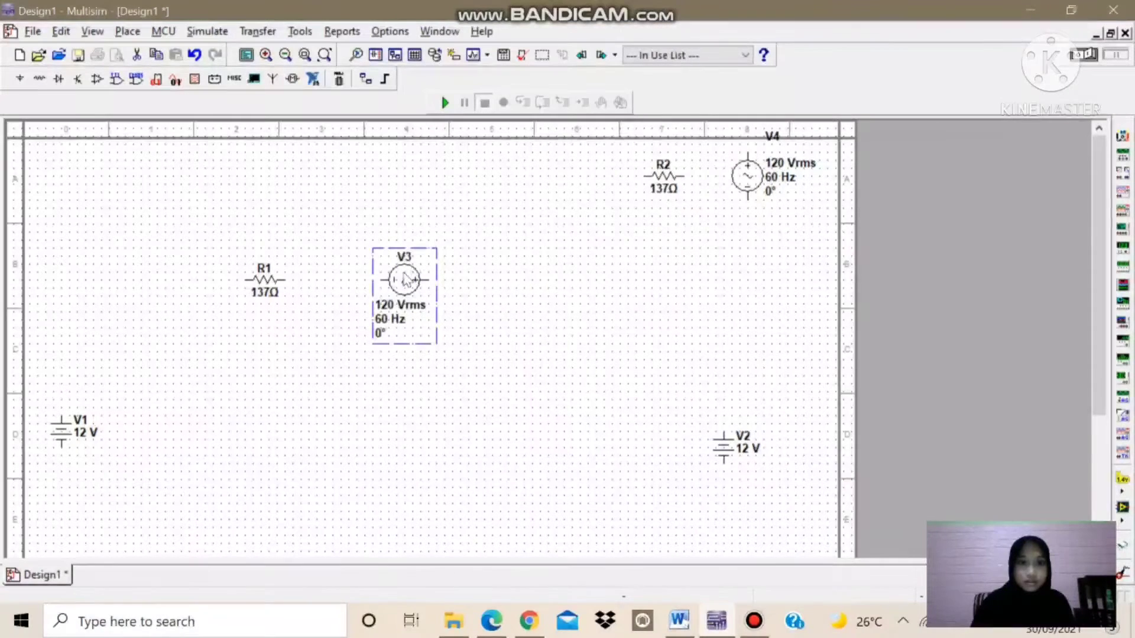
{"action": "left_click_drag", "start_coordinate": [401, 283], "coordinate": [385, 283]}
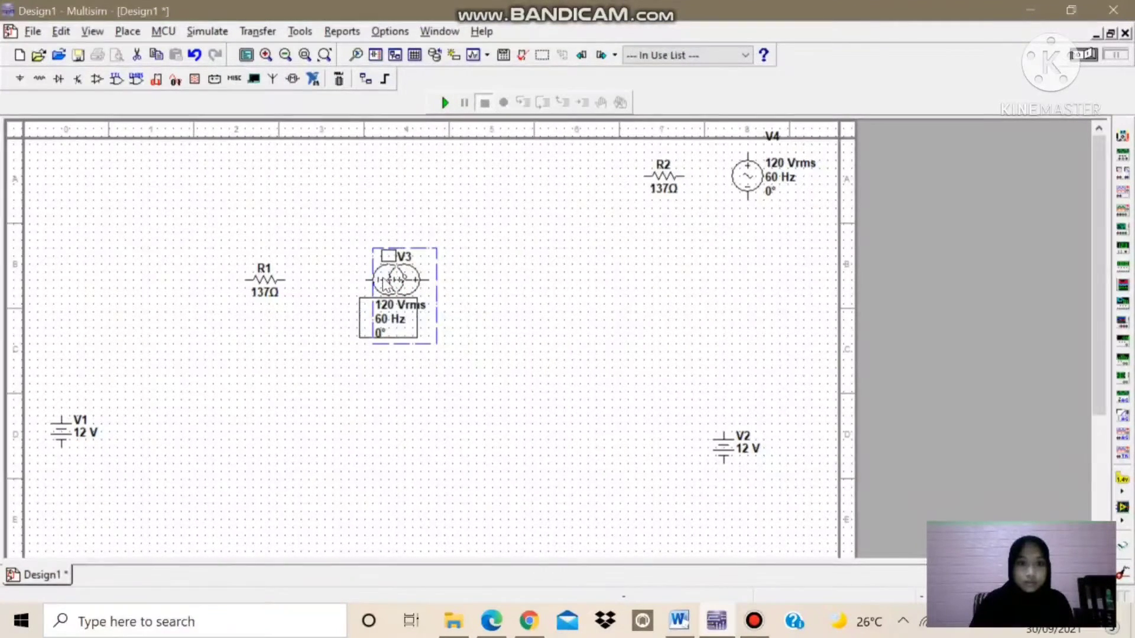
- Shift resistor R1 slightly left and wire its right end to the left terminal of V3
{"action": "left_click", "coordinate": [248, 288]}
{"action": "left_click_drag", "start_coordinate": [247, 289], "coordinate": [245, 288]}
{"action": "left_click", "coordinate": [273, 281]}
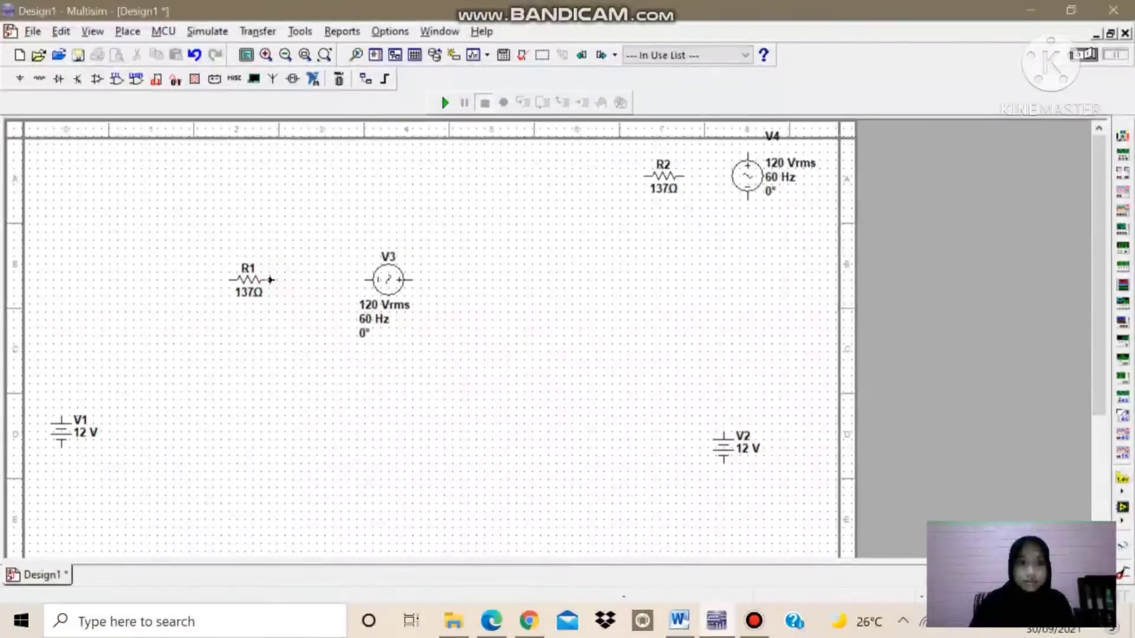
{"action": "left_click", "coordinate": [373, 279]}
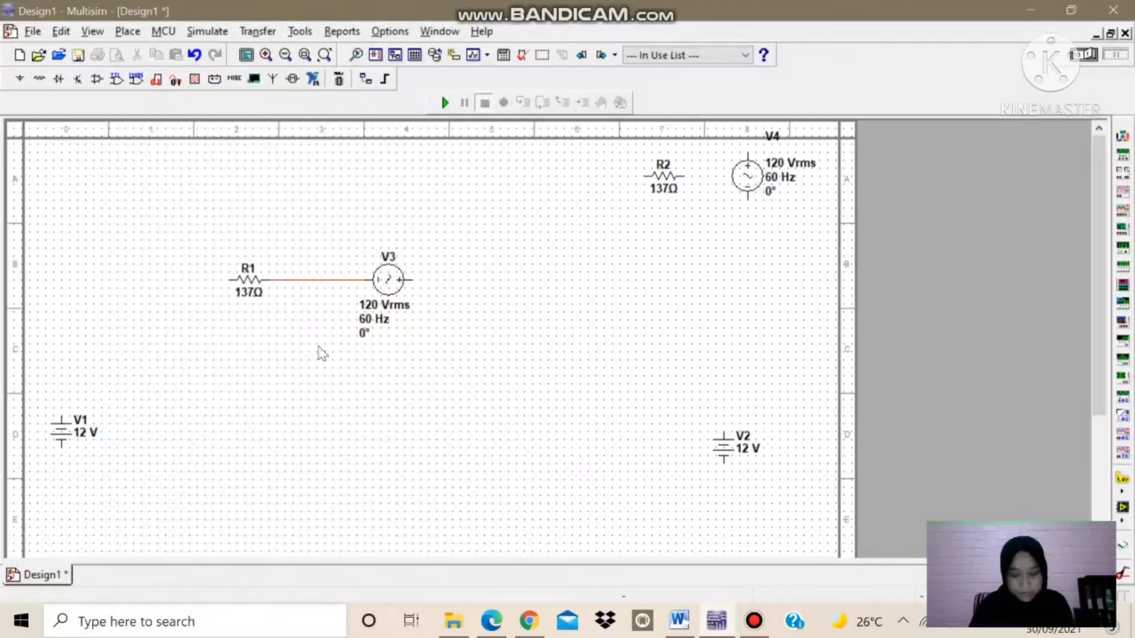
- Place a BD139 transistor from the Transistors group's BJT_NPN family in row C, column 5, to the right of V3
{"action": "left_click", "coordinate": [19, 79]}
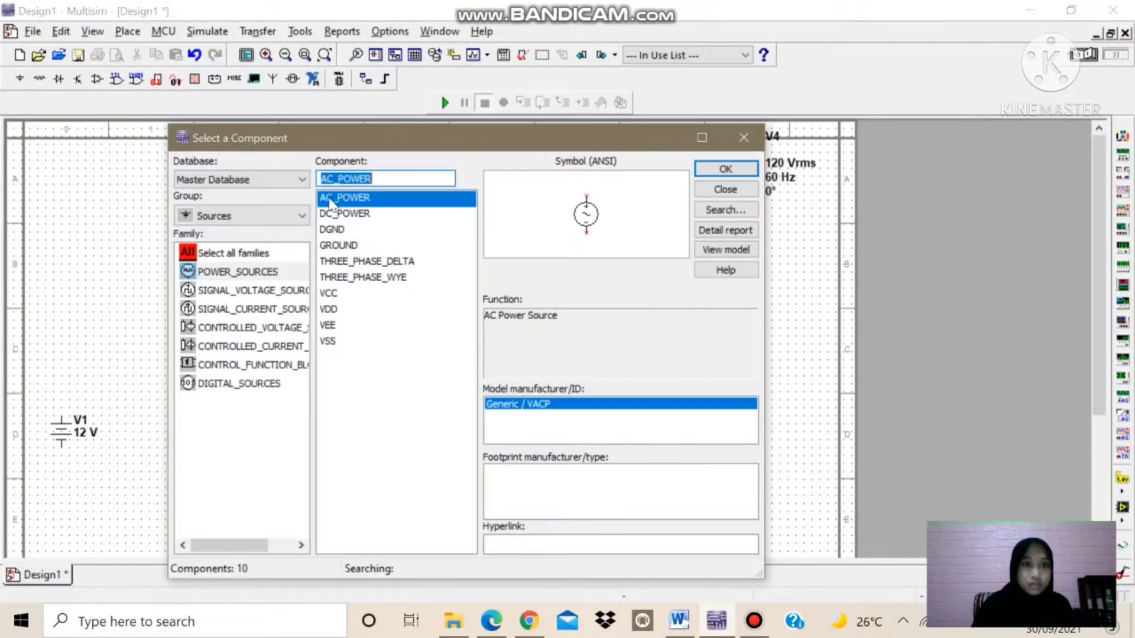
{"action": "left_click", "coordinate": [303, 215]}
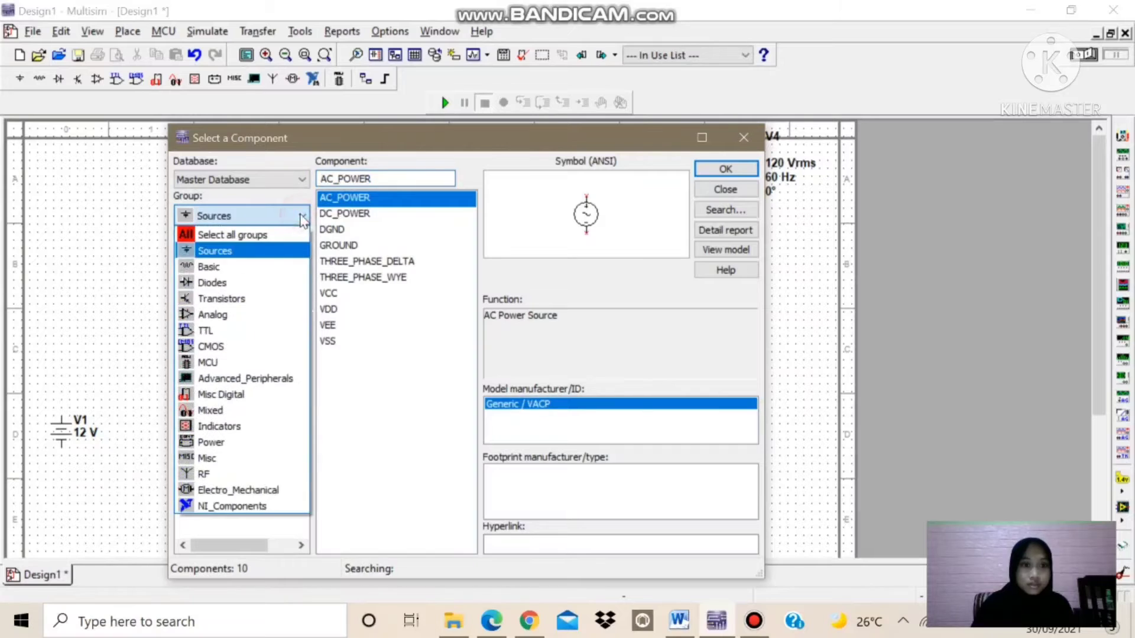
{"action": "left_click", "coordinate": [233, 297]}
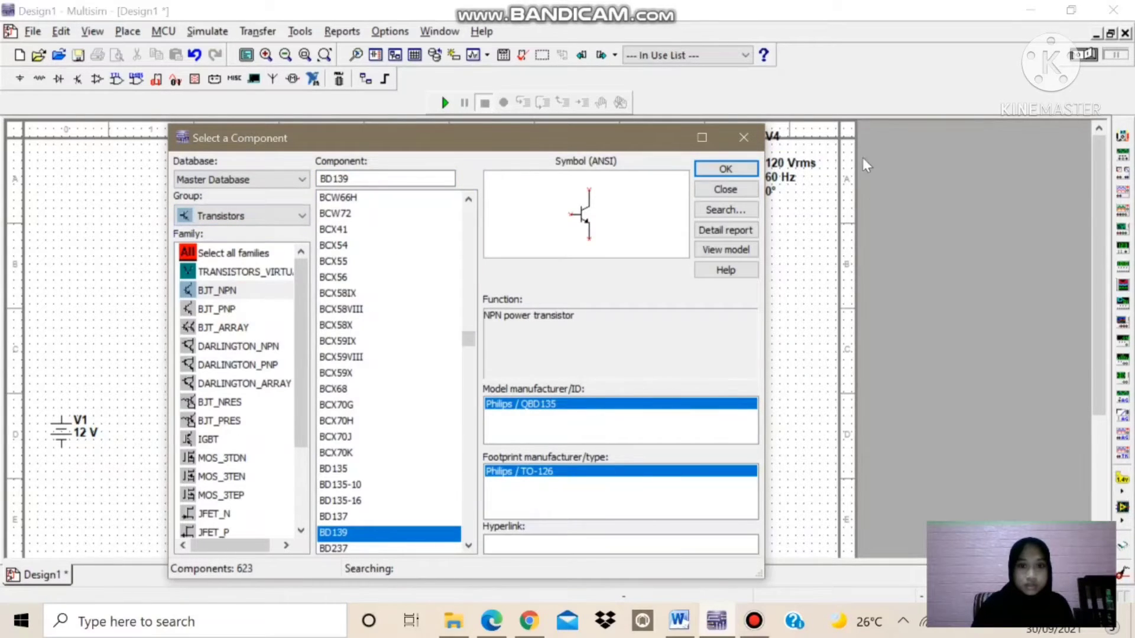
{"action": "left_click", "coordinate": [716, 169]}
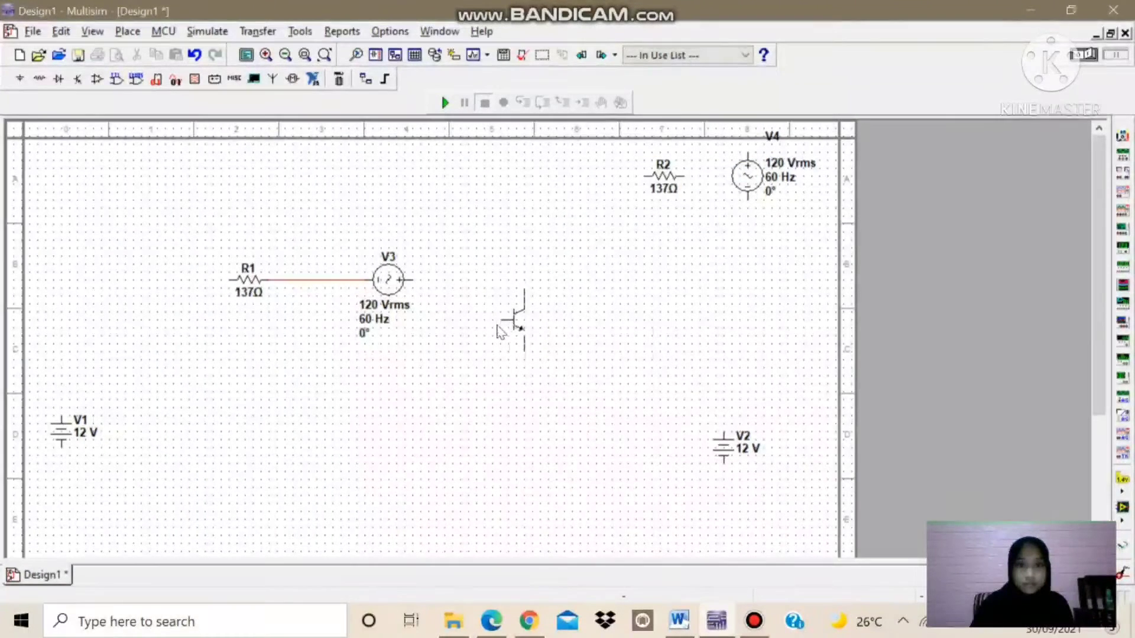
{"action": "left_click", "coordinate": [499, 331]}
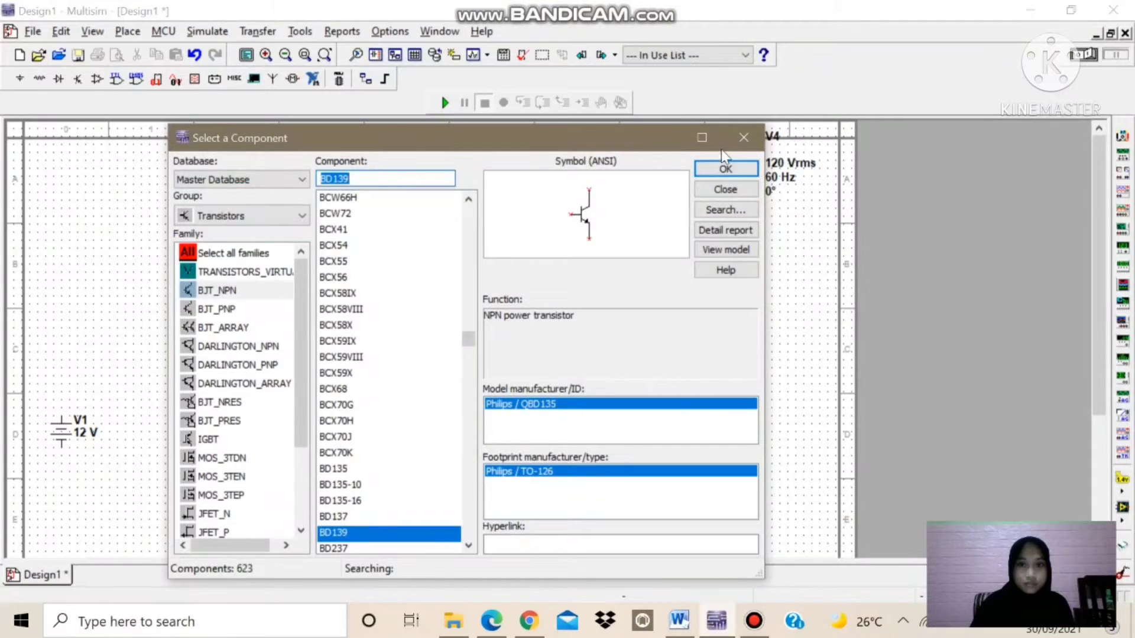
{"action": "left_click", "coordinate": [726, 168]}
{"action": "left_click", "coordinate": [514, 319]}
- Move V3 and R1 down in line with the base of Q1 and wire V3's right terminal to that base
{"action": "left_click_drag", "start_coordinate": [389, 305], "coordinate": [390, 328]}
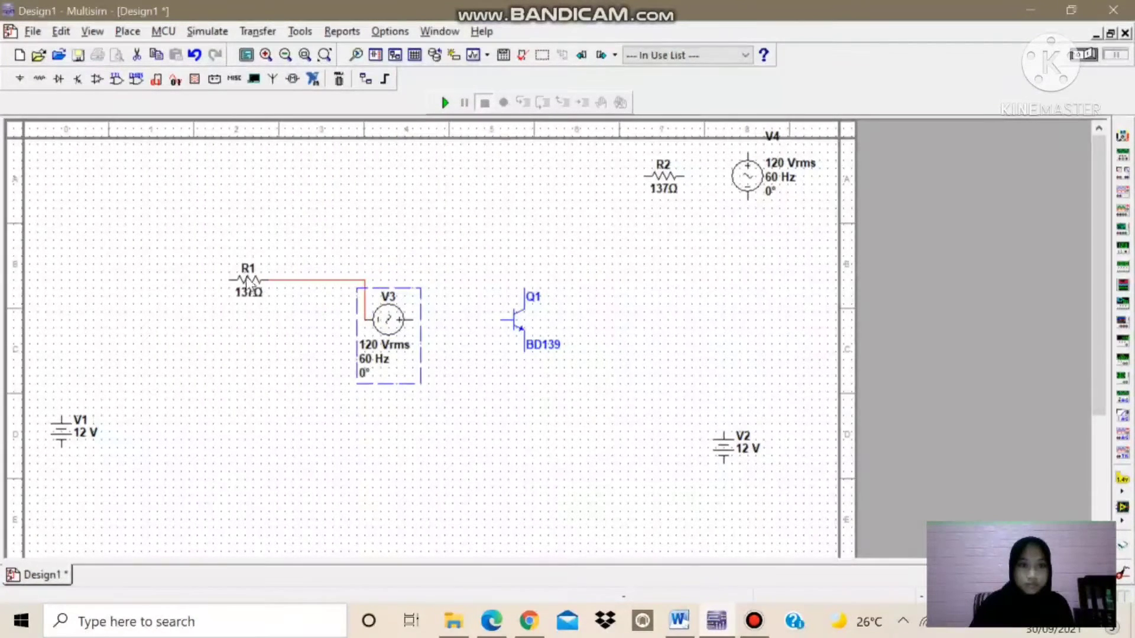
{"action": "left_click_drag", "start_coordinate": [251, 288], "coordinate": [244, 328]}
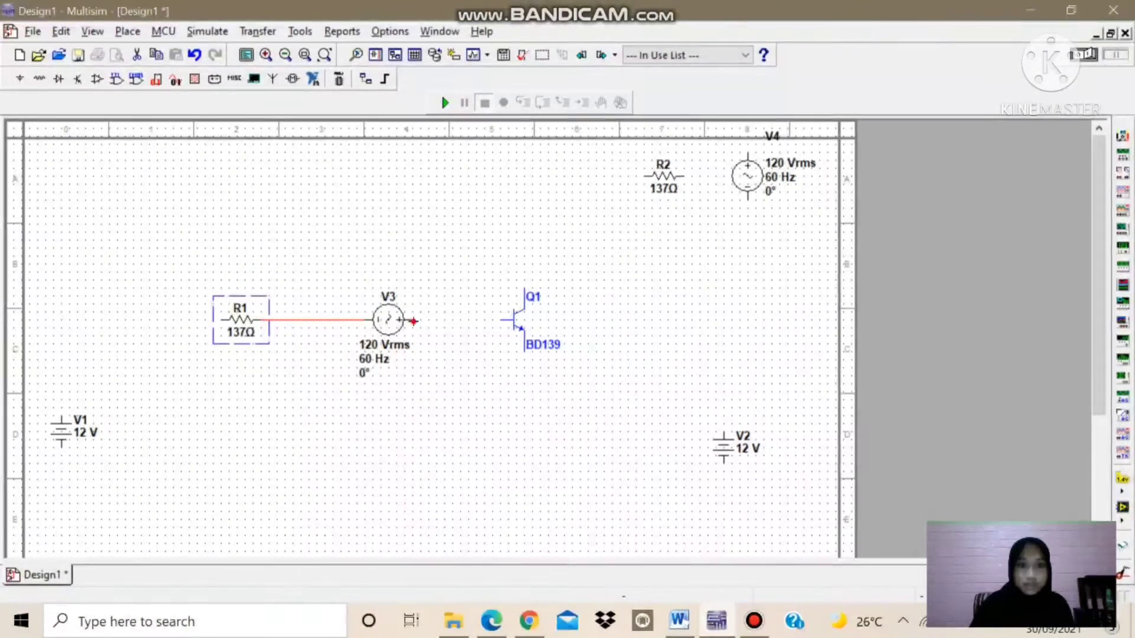
{"action": "left_click", "coordinate": [413, 321]}
{"action": "left_click", "coordinate": [500, 321]}
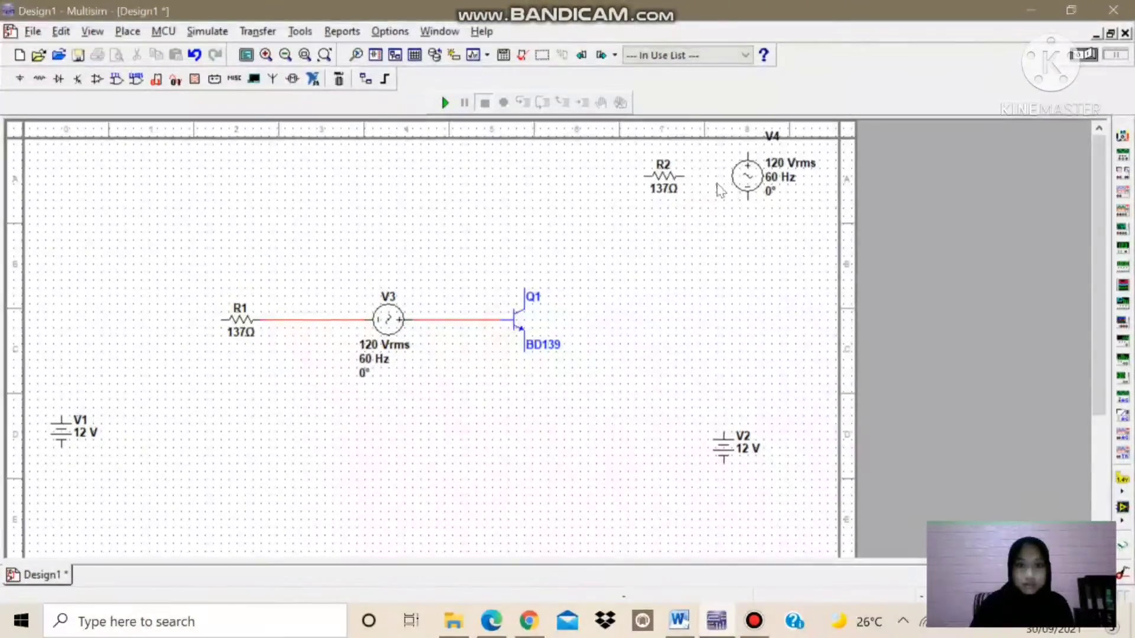
- Rotate R2 by 90 degrees clockwise, position it directly above Q1, and wire its lower end to the collector
{"action": "left_click_drag", "start_coordinate": [664, 188], "coordinate": [574, 187]}
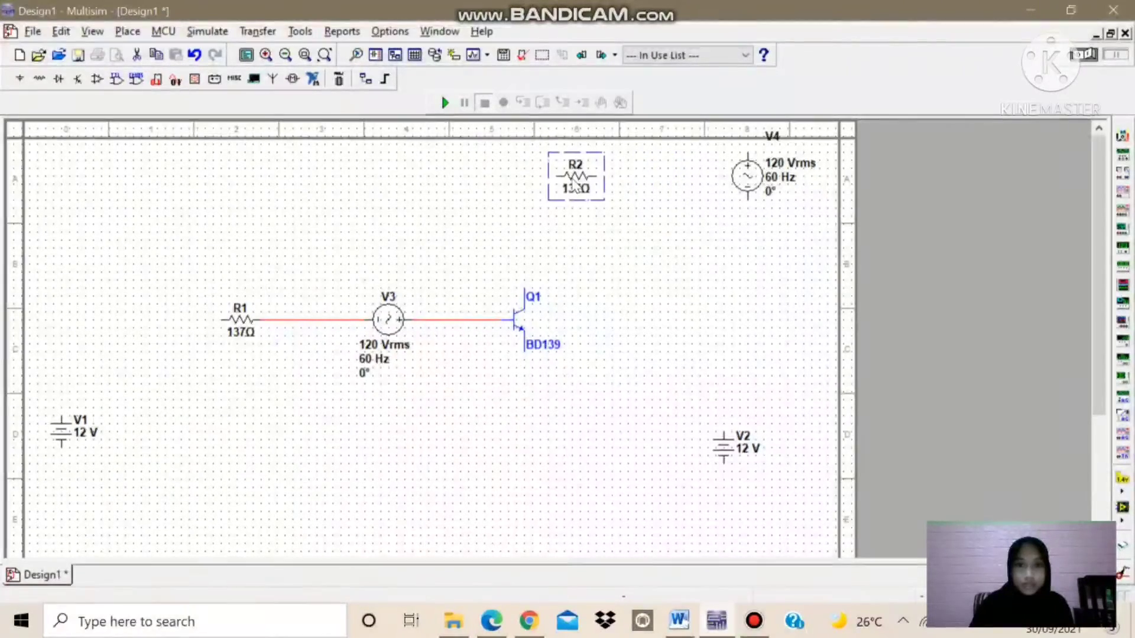
{"action": "right_click", "coordinate": [572, 185]}
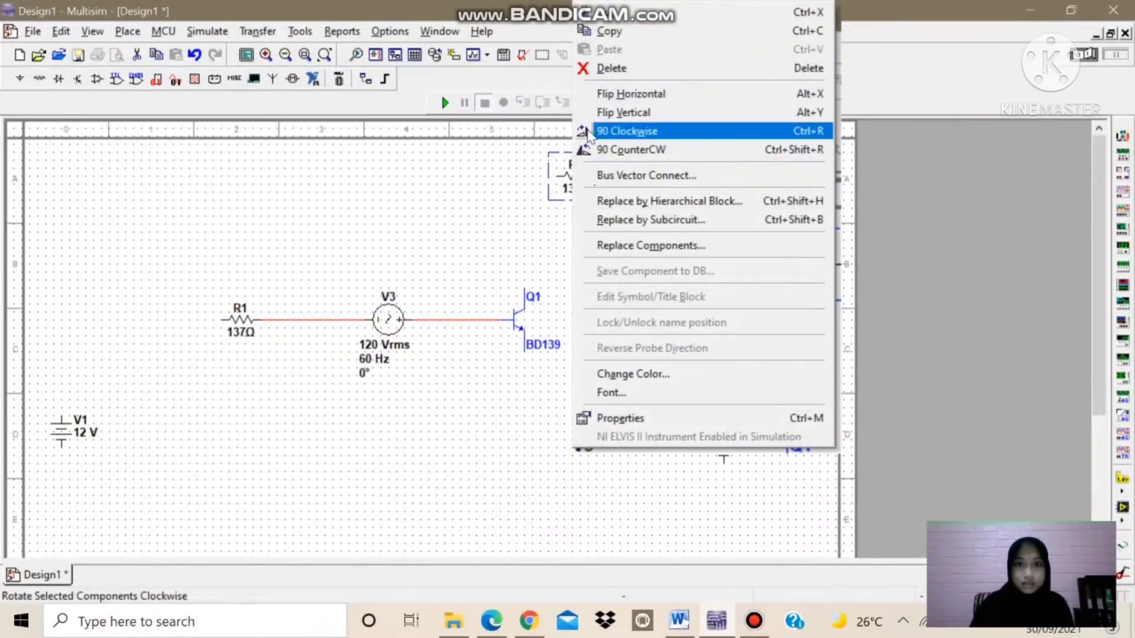
{"action": "left_click", "coordinate": [627, 130]}
{"action": "left_click_drag", "start_coordinate": [566, 192], "coordinate": [528, 230]}
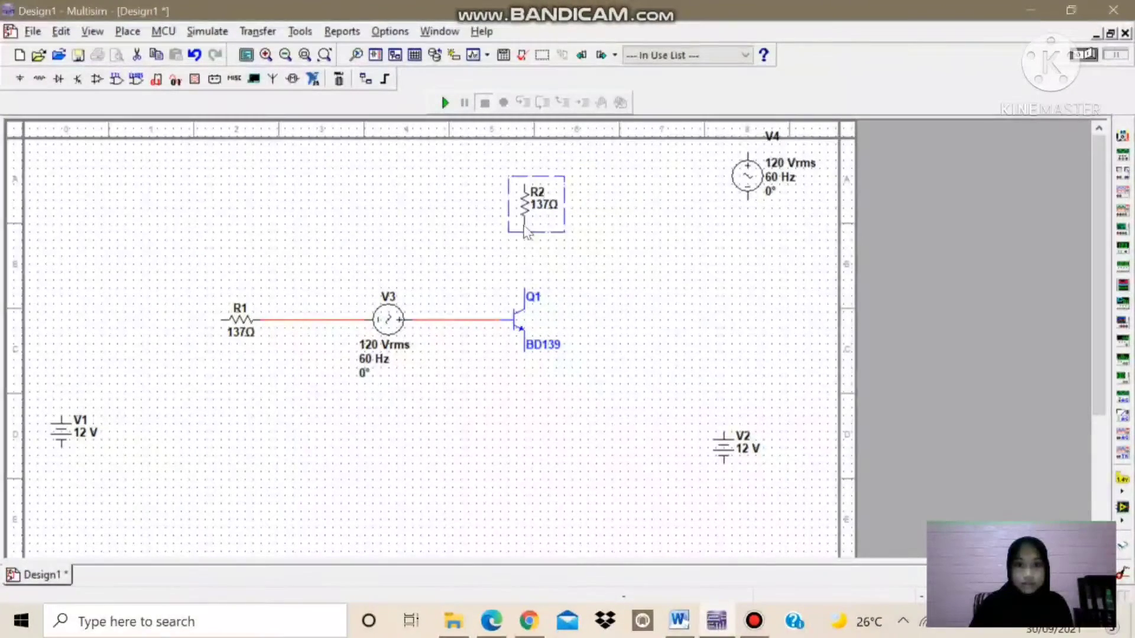
{"action": "left_click", "coordinate": [524, 226]}
{"action": "left_click", "coordinate": [524, 291]}
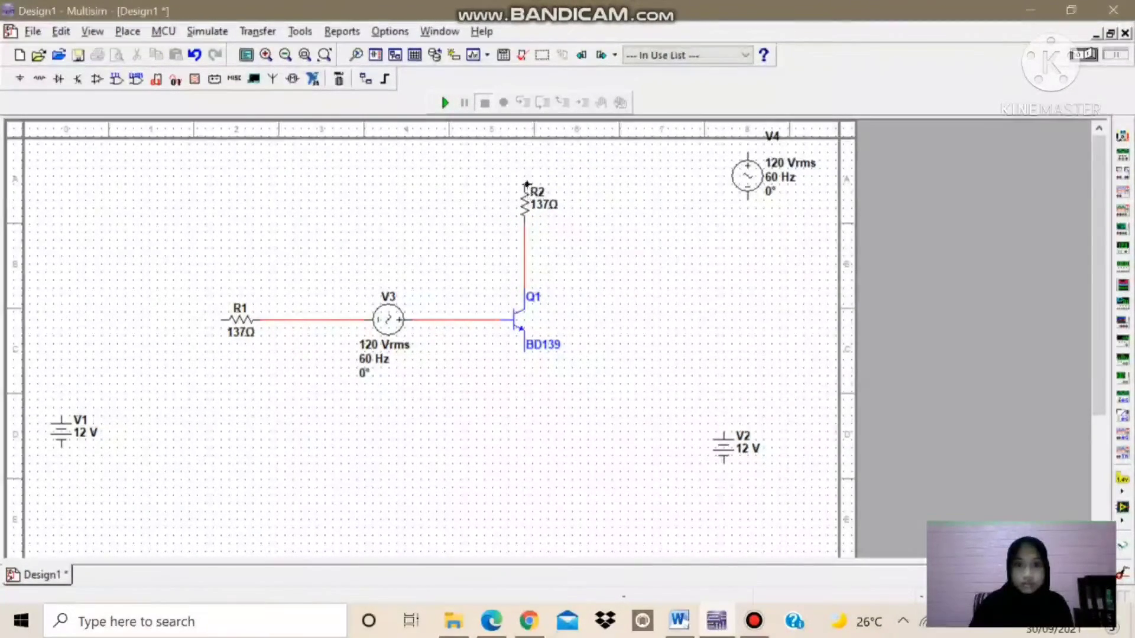
- Rotate V4 so its positive terminal faces right, move it level with R2's upper end, and wire its left terminal to R2
{"action": "right_click", "coordinate": [742, 180]}
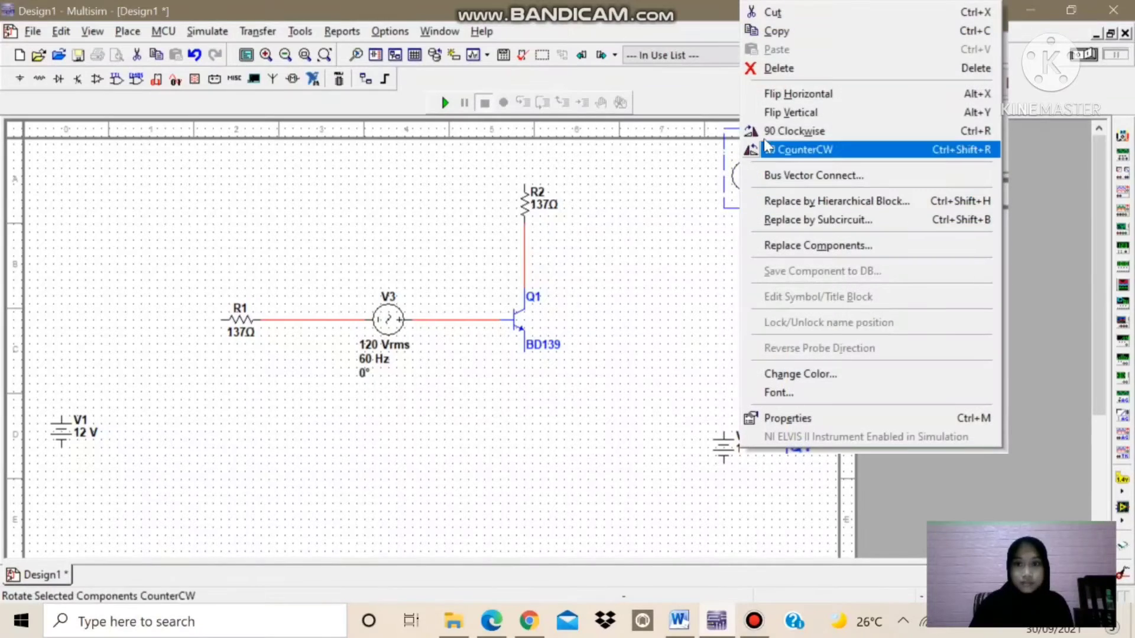
{"action": "left_click", "coordinate": [786, 147]}
{"action": "left_click_drag", "start_coordinate": [749, 179], "coordinate": [676, 185]}
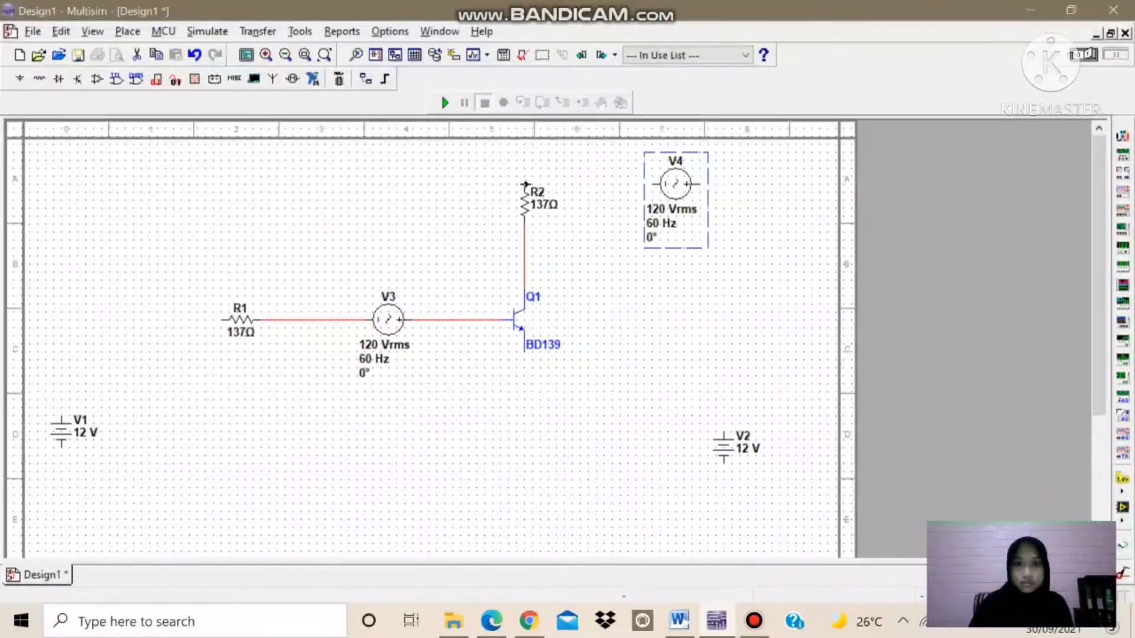
{"action": "left_click", "coordinate": [525, 185]}
{"action": "left_click", "coordinate": [661, 184]}
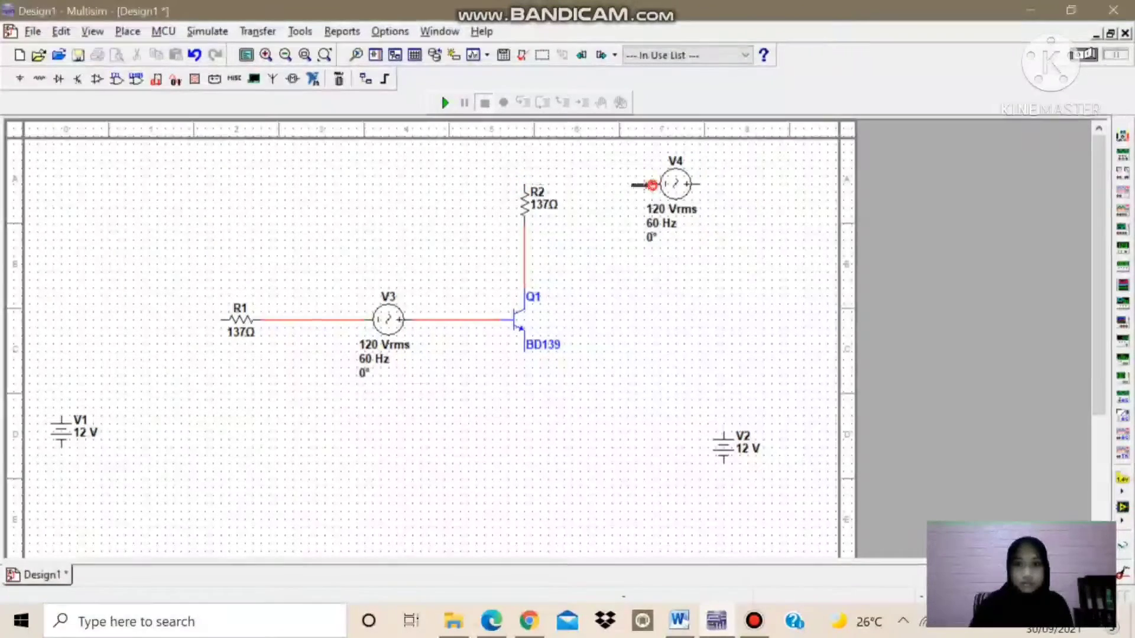
- Wire V4's right terminal to the top of V2 and the top of V1 to R1's left end
{"action": "left_click", "coordinate": [702, 183]}
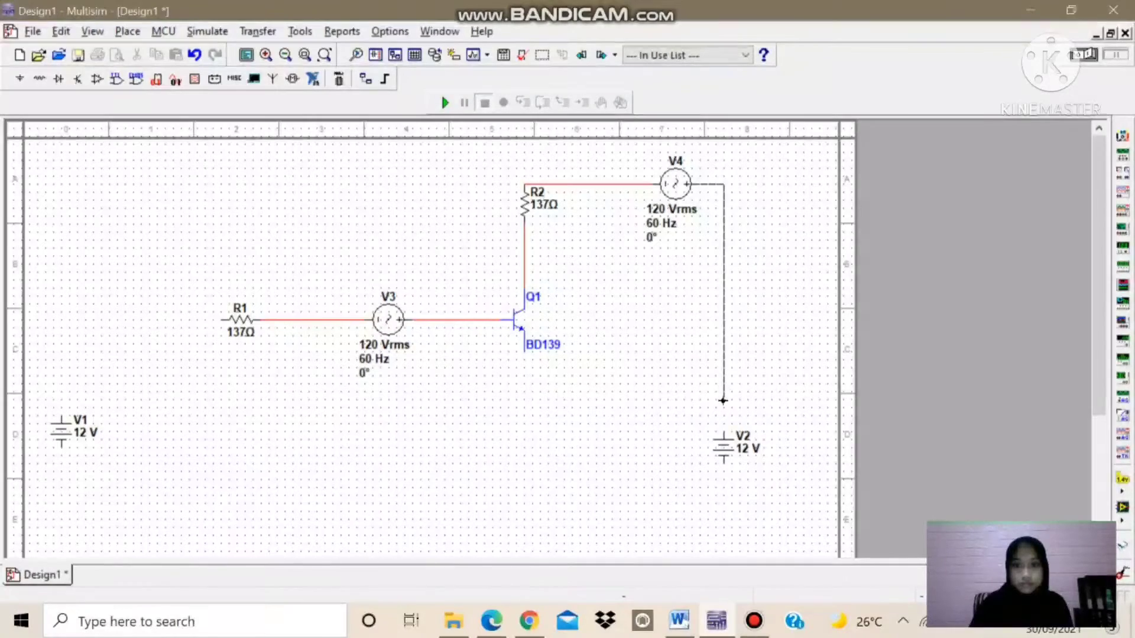
{"action": "left_click", "coordinate": [724, 423]}
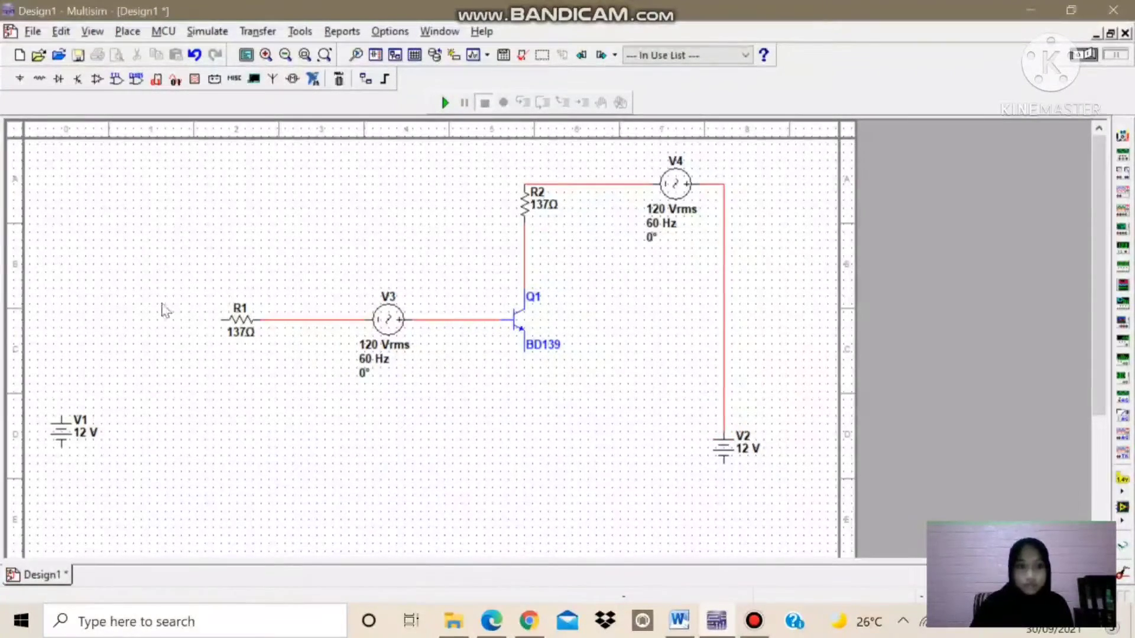
{"action": "left_click", "coordinate": [61, 414]}
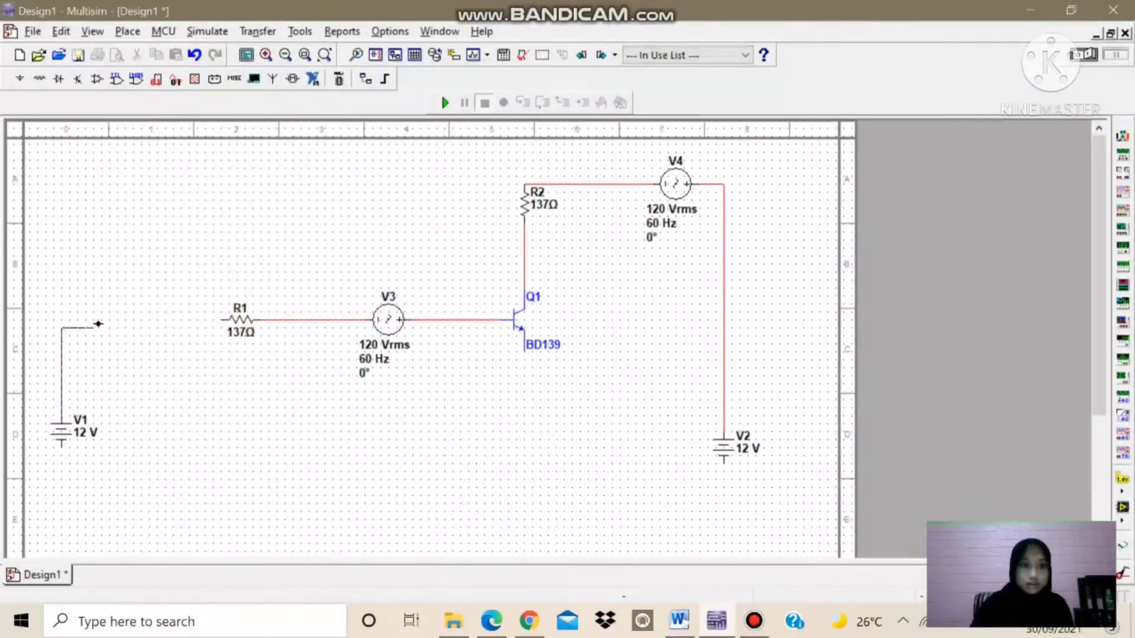
{"action": "left_click", "coordinate": [221, 320]}
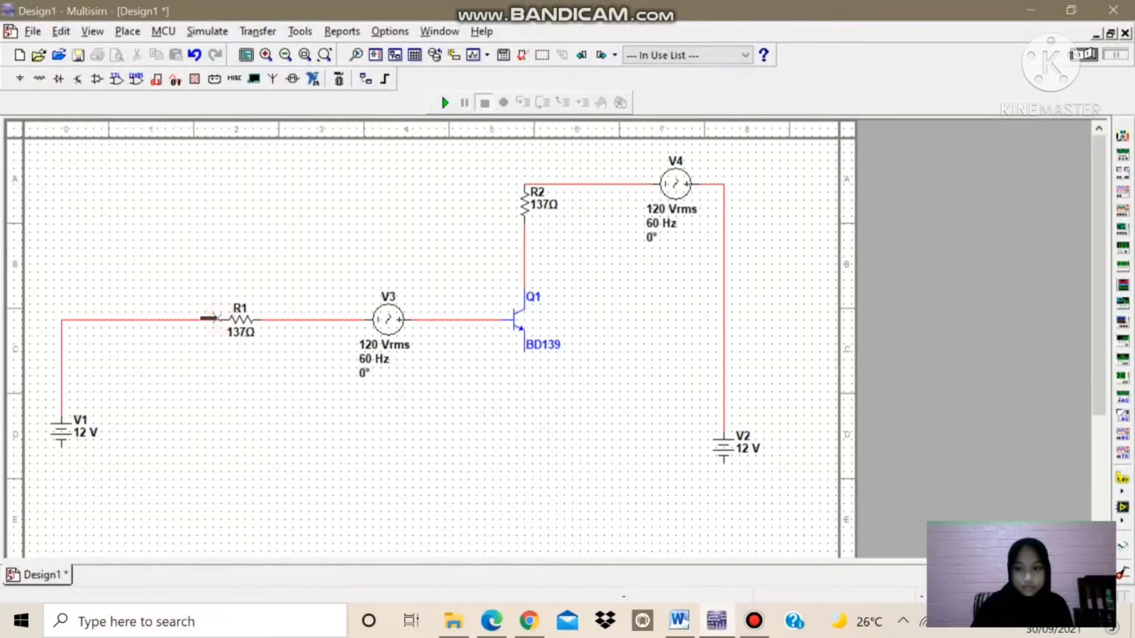
- Wire the lower terminals of V1 and V2 together and connect Q1's emitter straight down to that wire
{"action": "left_click", "coordinate": [62, 445]}
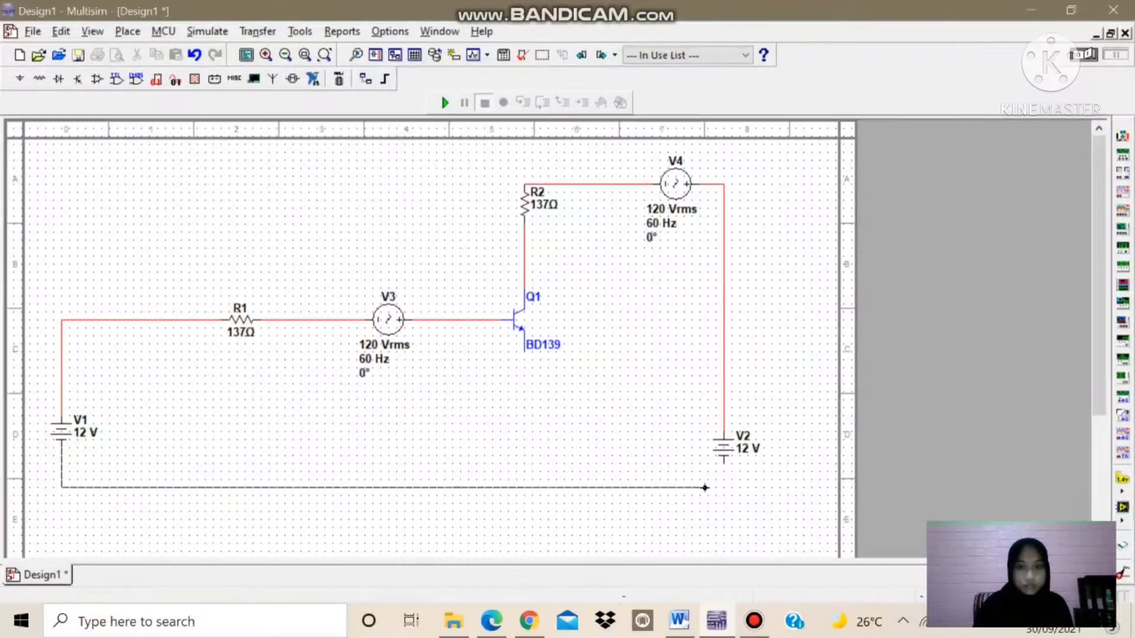
{"action": "left_click", "coordinate": [725, 465]}
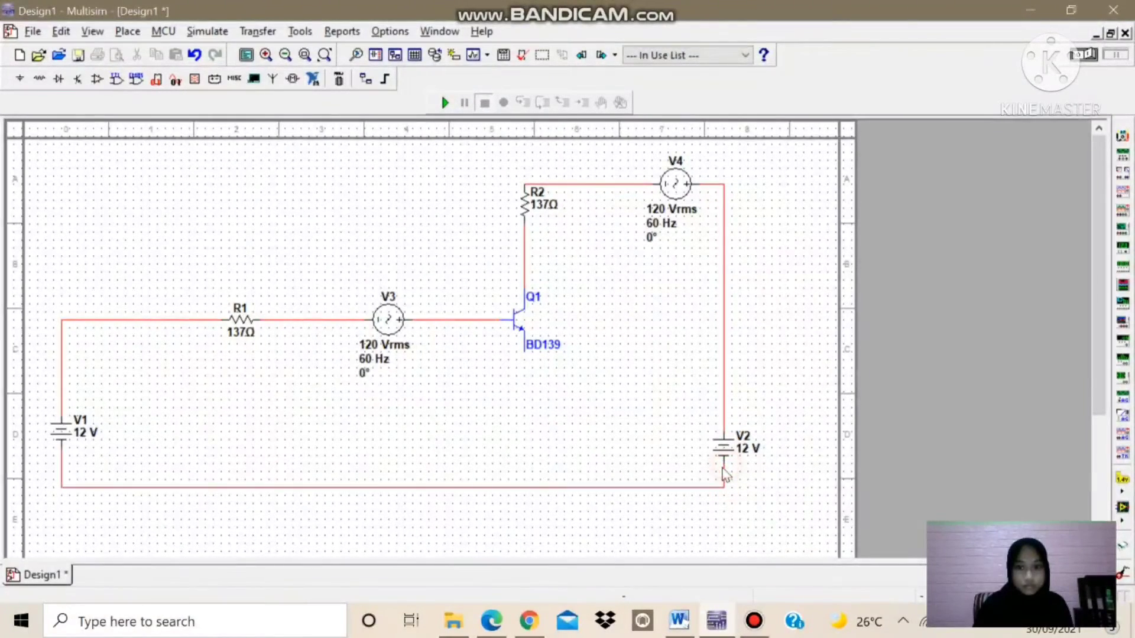
{"action": "left_click", "coordinate": [524, 352]}
{"action": "left_click", "coordinate": [526, 485]}
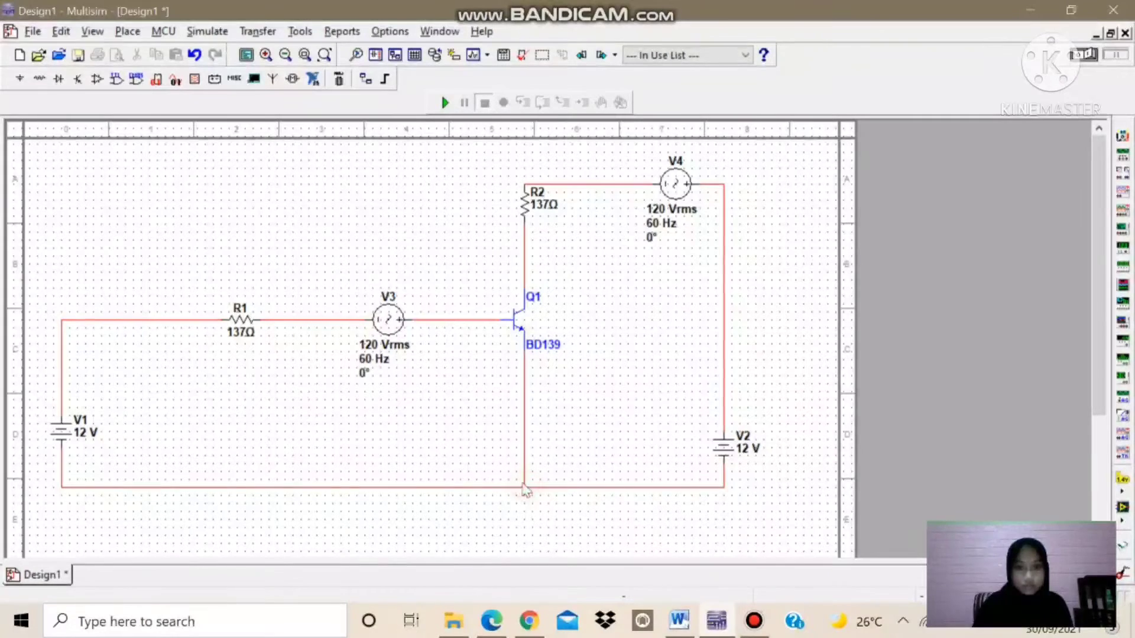
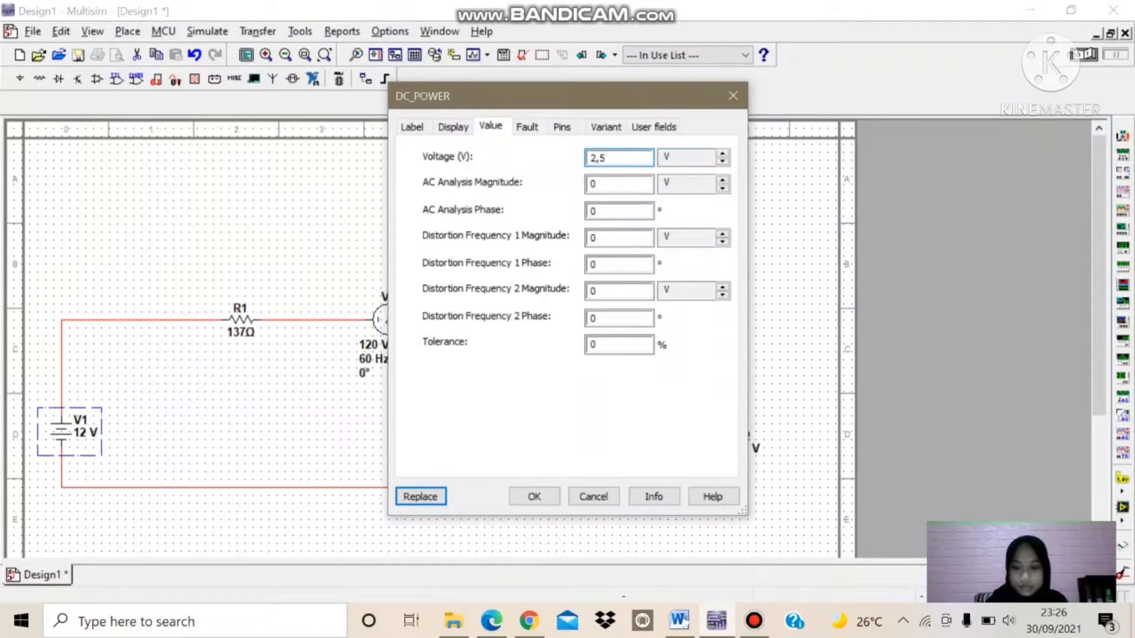
- Try to set the voltage of DC source V1 to 2,5 V
{"action": "left_click", "coordinate": [534, 497]}
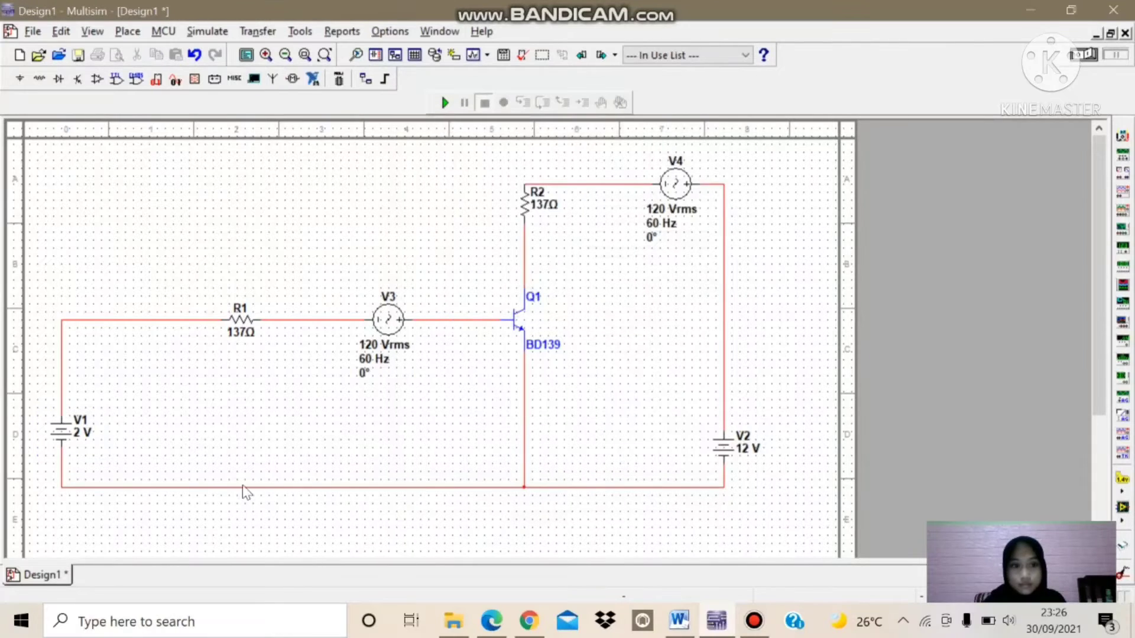
{"action": "double_click", "coordinate": [81, 434]}
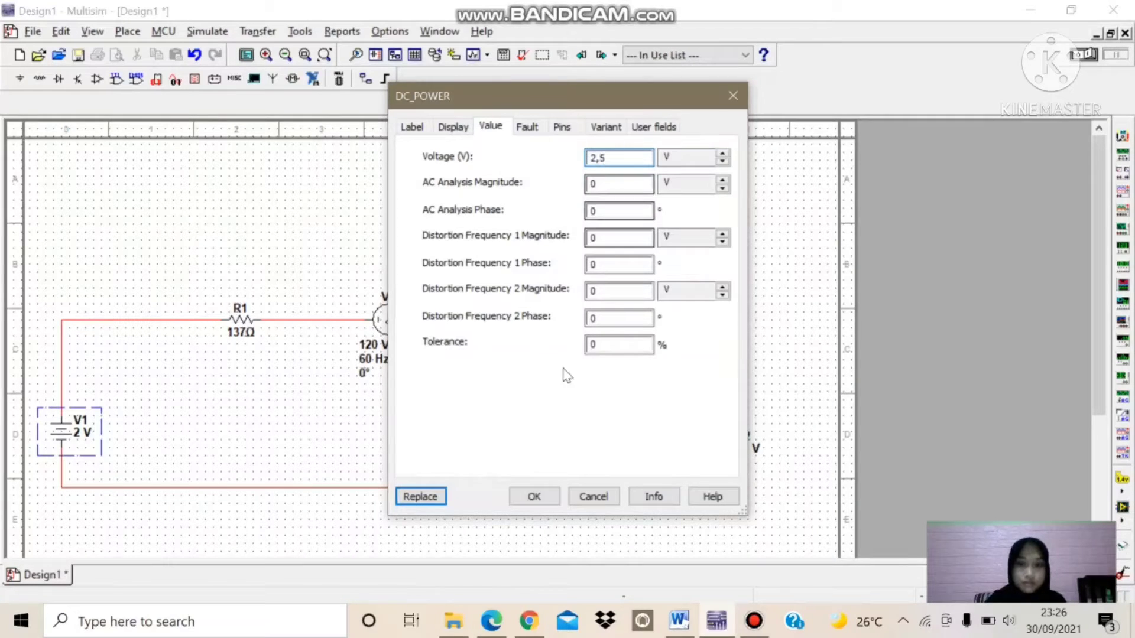
{"action": "left_click", "coordinate": [534, 496]}
{"action": "left_click", "coordinate": [225, 376]}
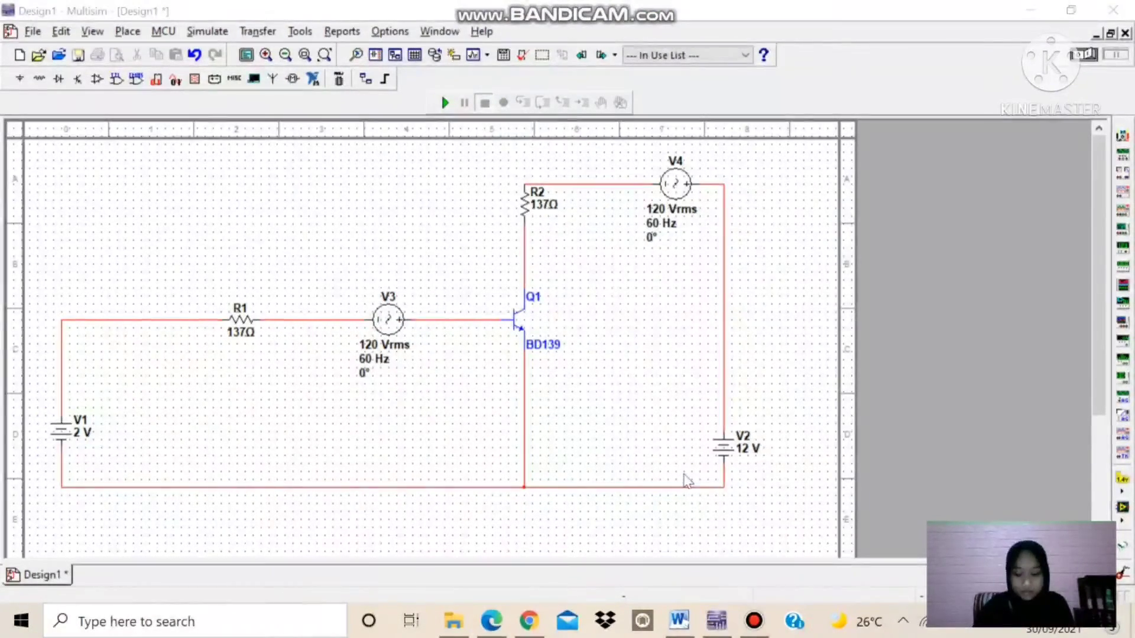
- Set the voltage of DC source V2 to 15 V
{"action": "double_click", "coordinate": [732, 449]}
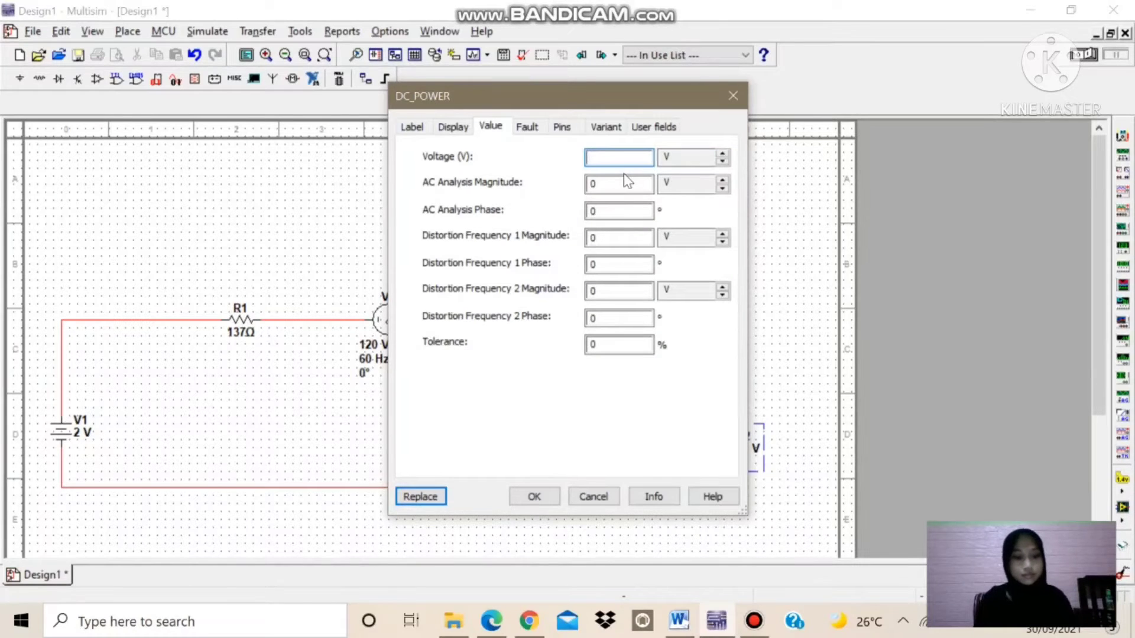
{"action": "type", "text": "15"}
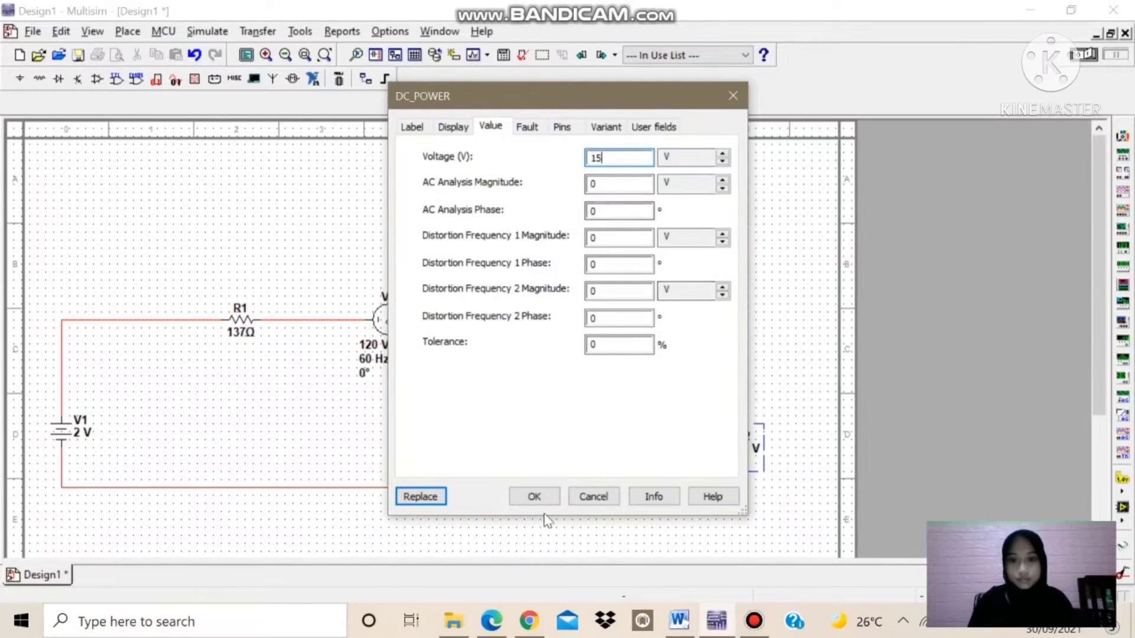
{"action": "left_click", "coordinate": [523, 499]}
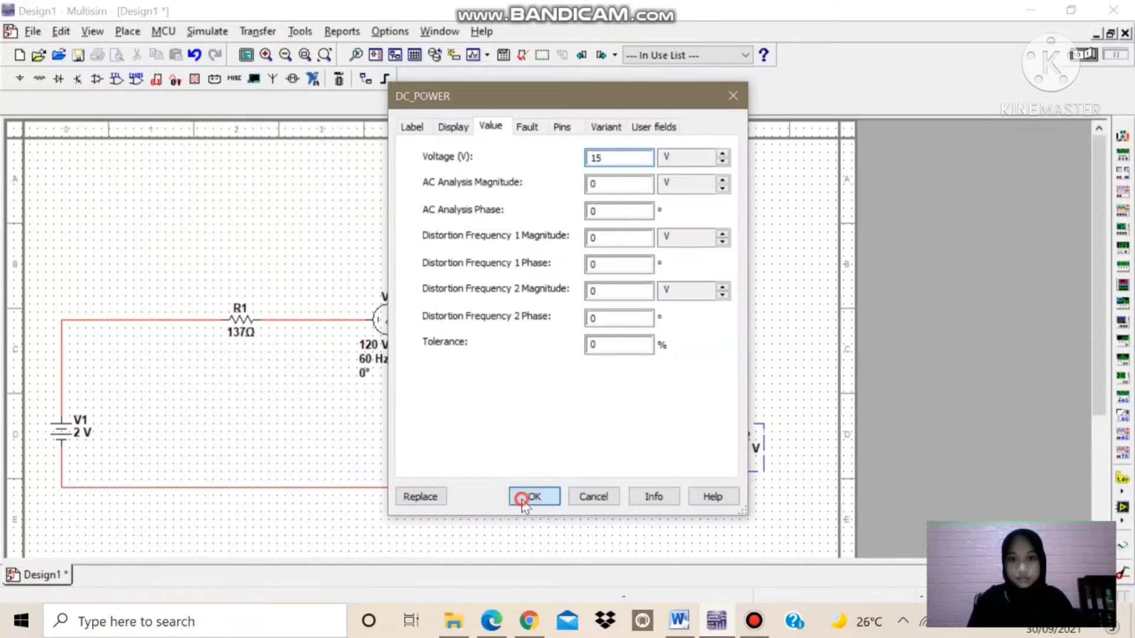
- Set the resistance of R1 to 39 Ω and that of R2 to 1 Ω
{"action": "double_click", "coordinate": [239, 332]}
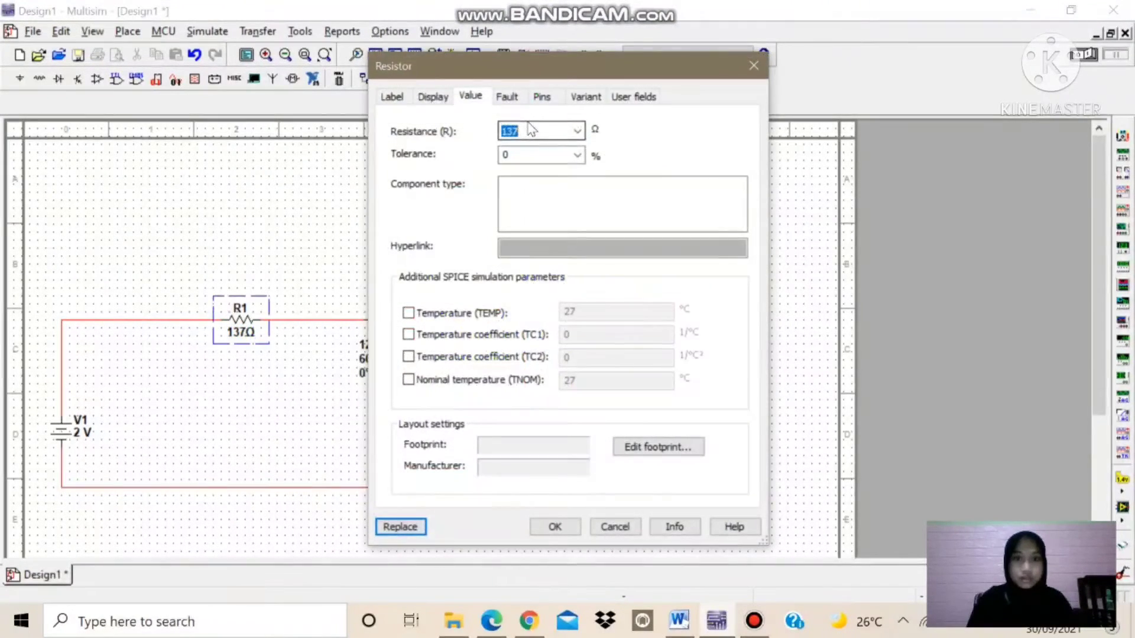
{"action": "left_click", "coordinate": [523, 131]}
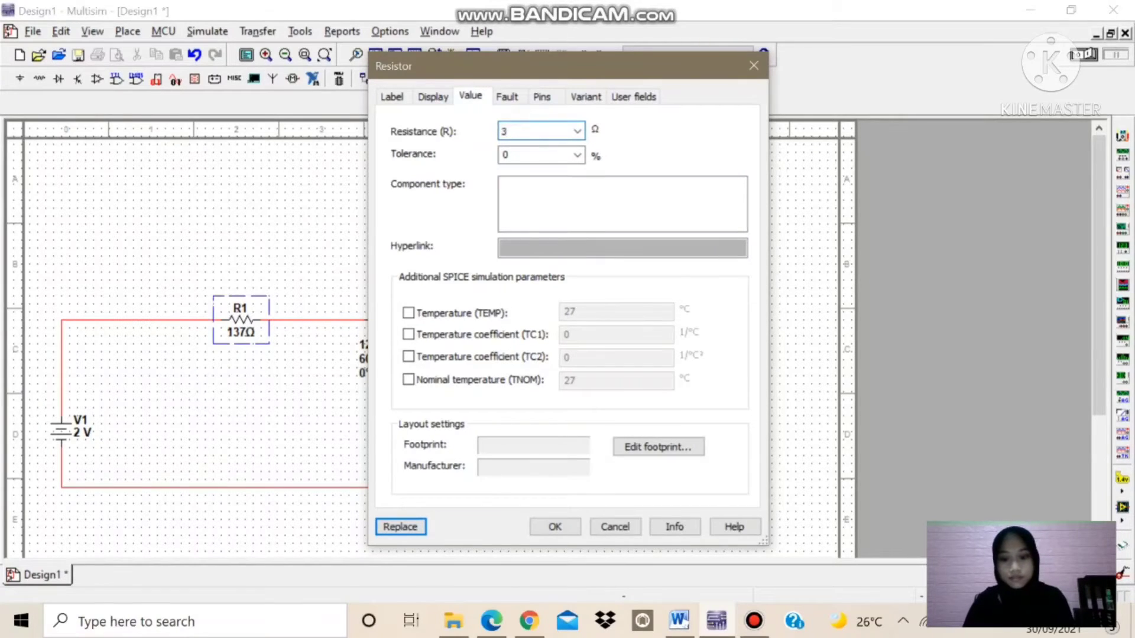
{"action": "left_click", "coordinate": [548, 529]}
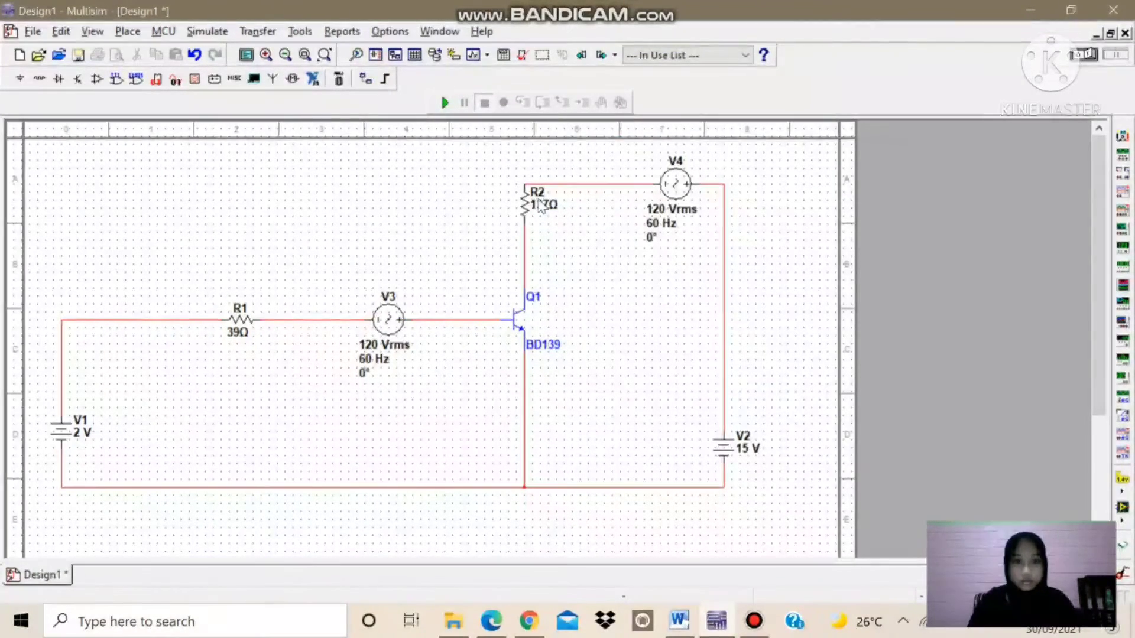
{"action": "double_click", "coordinate": [538, 202]}
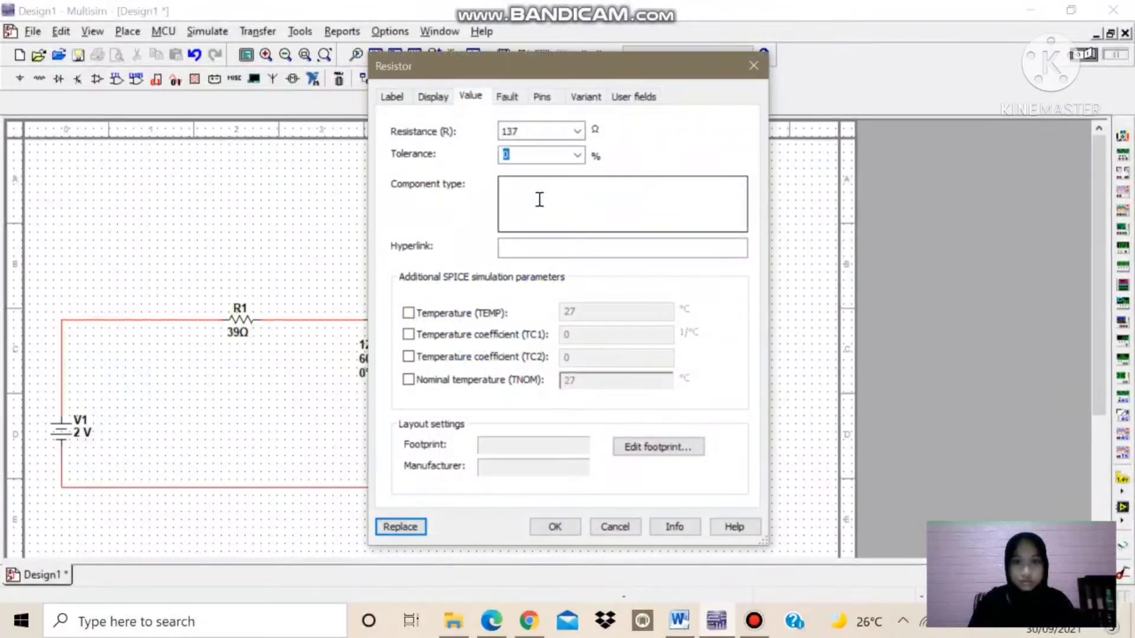
{"action": "left_click", "coordinate": [528, 130]}
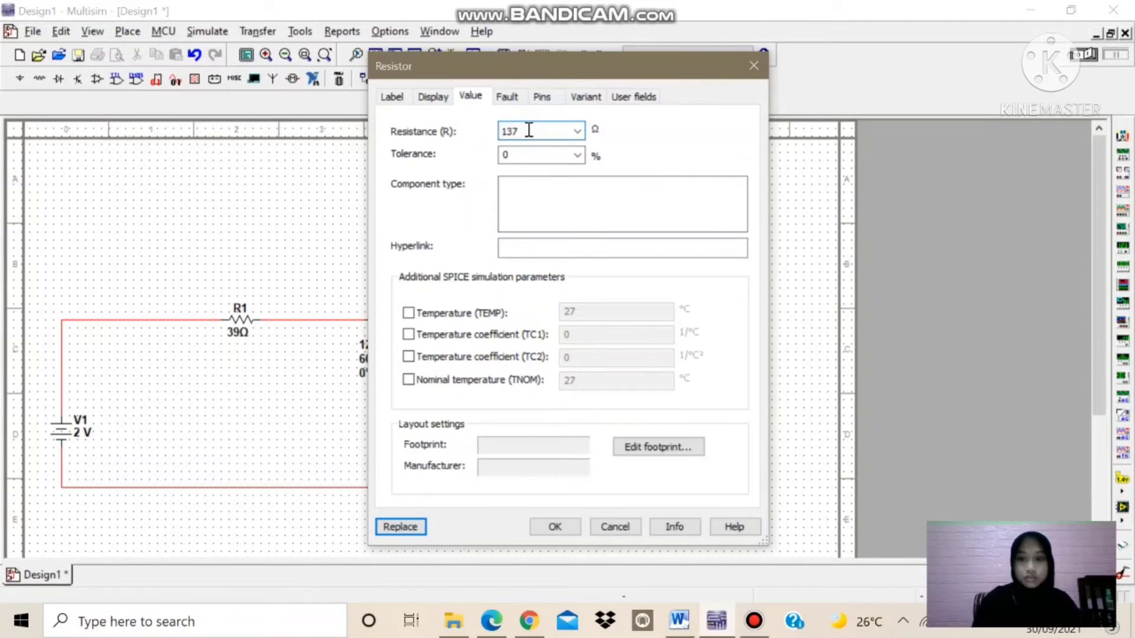
{"action": "left_click", "coordinate": [545, 527]}
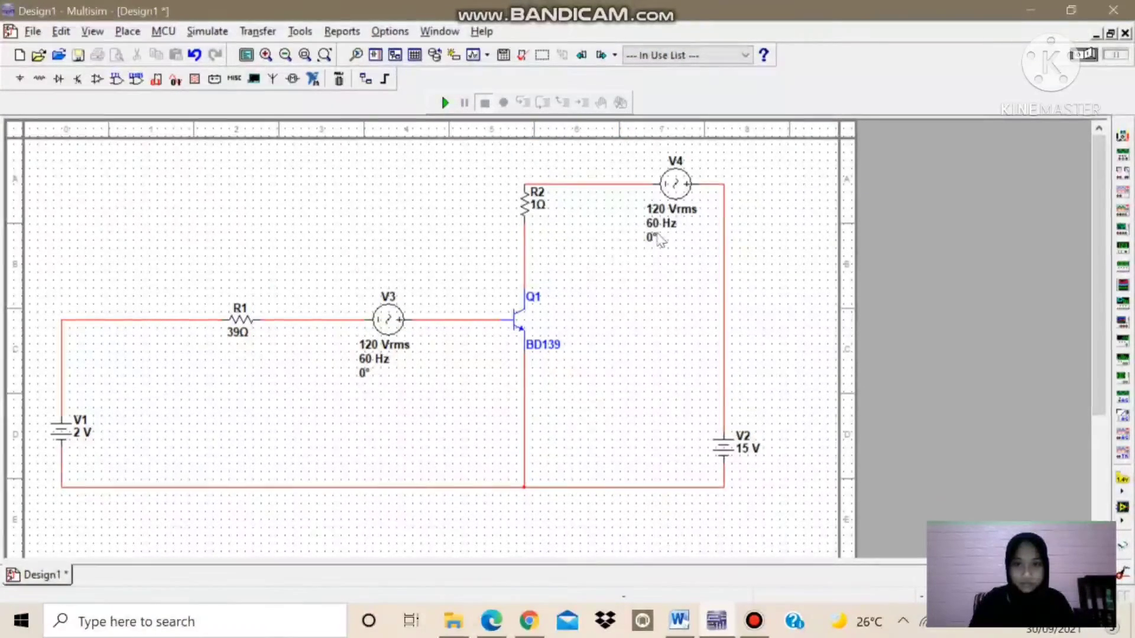
- Set the RMS voltage of both AC sources, V3 and V4, to 100 V
{"action": "double_click", "coordinate": [368, 346]}
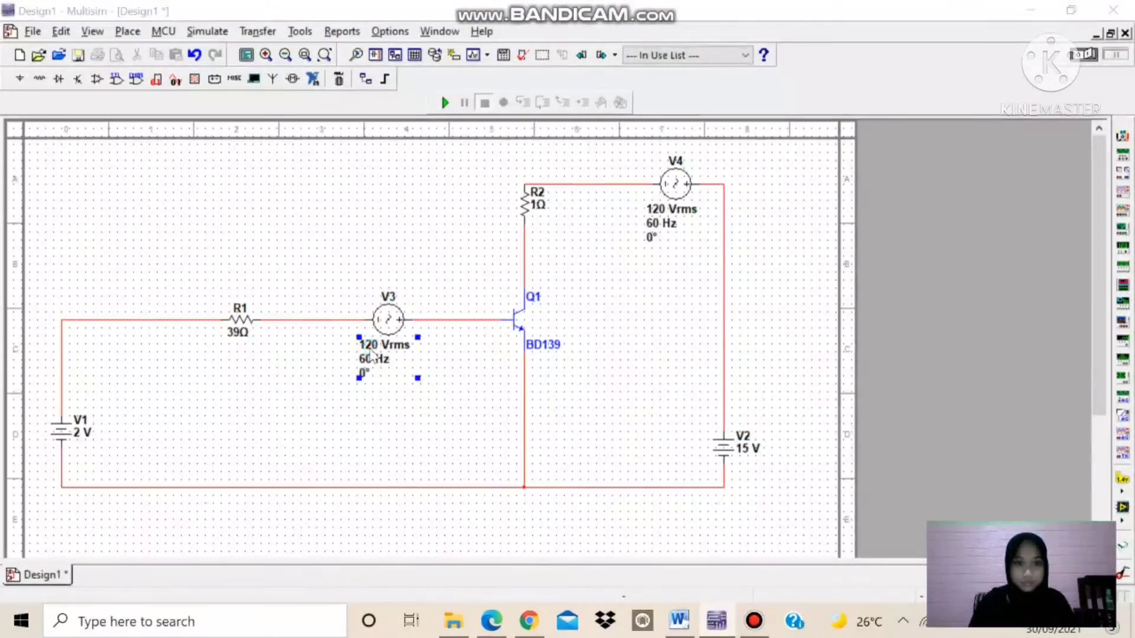
{"action": "left_click", "coordinate": [614, 142]}
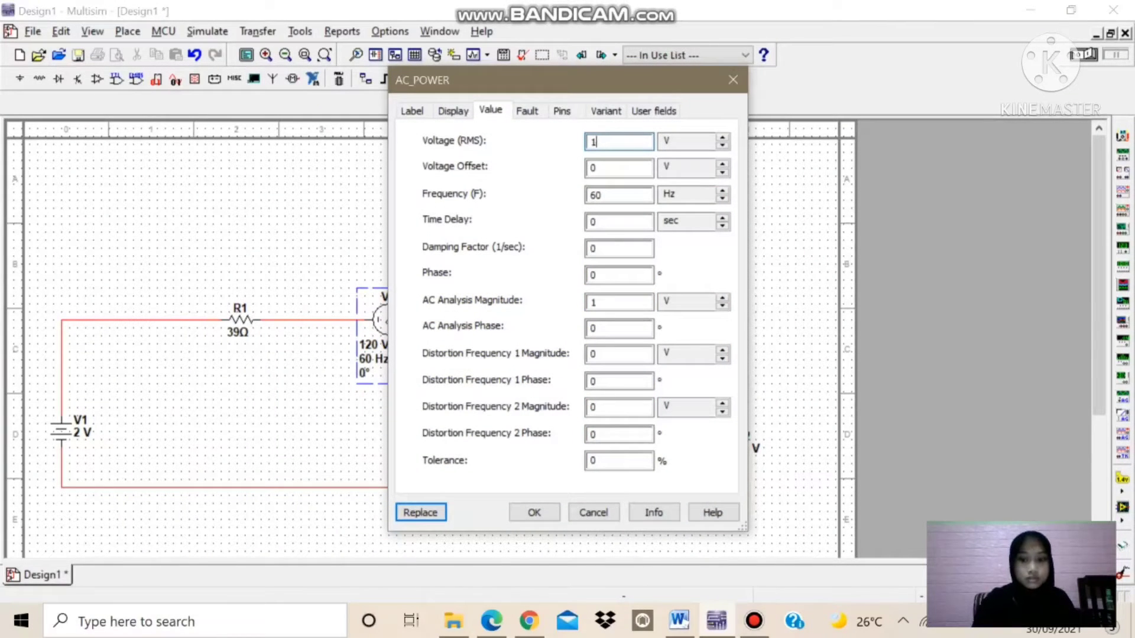
{"action": "left_click", "coordinate": [534, 512]}
{"action": "double_click", "coordinate": [650, 229]}
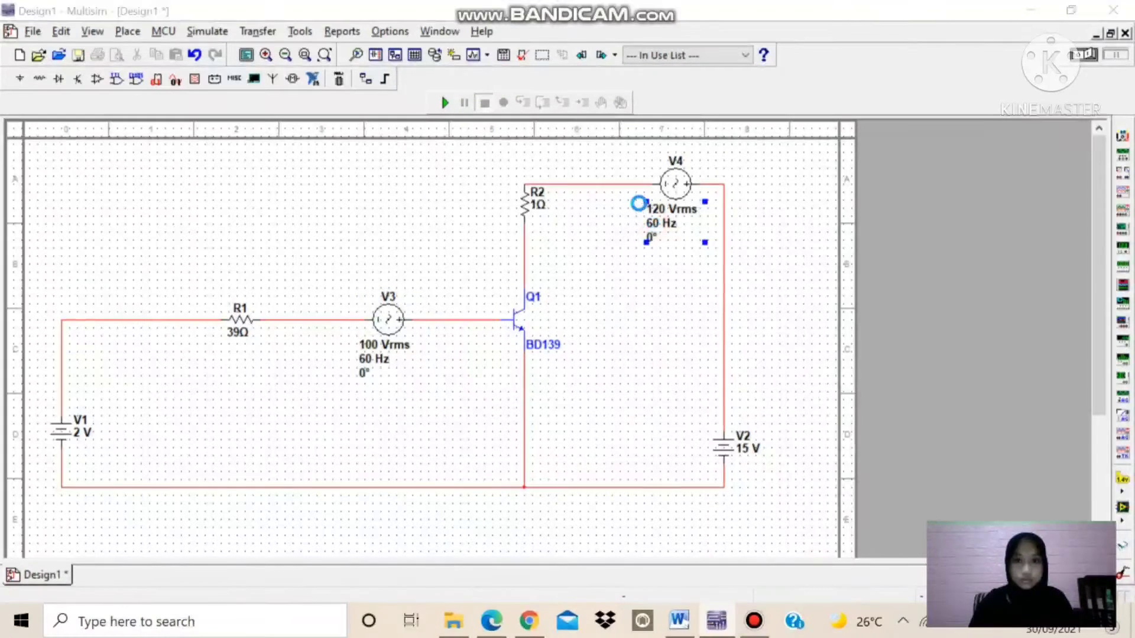
{"action": "left_click", "coordinate": [617, 142]}
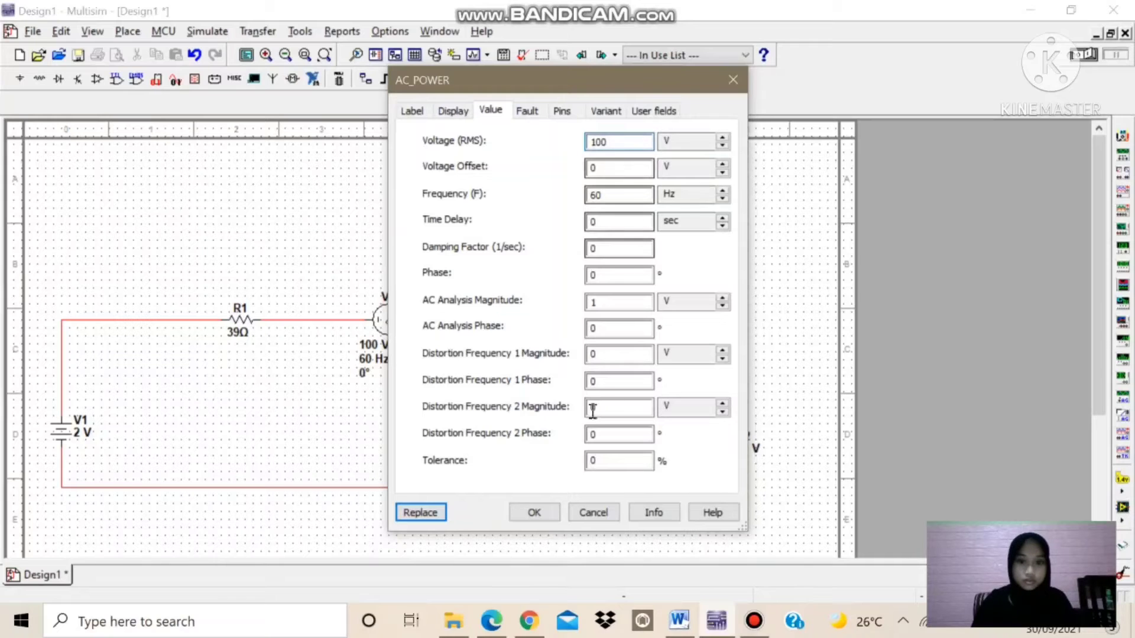
{"action": "left_click", "coordinate": [534, 512]}
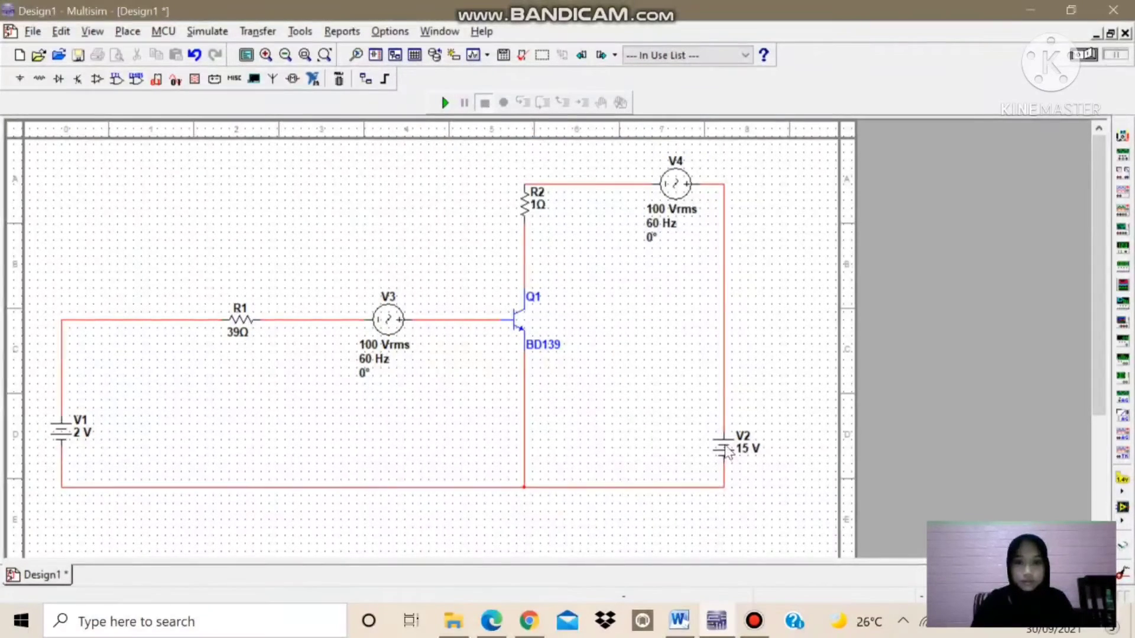
- Check V1's voltage value in its properties and accept it
{"action": "double_click", "coordinate": [65, 435]}
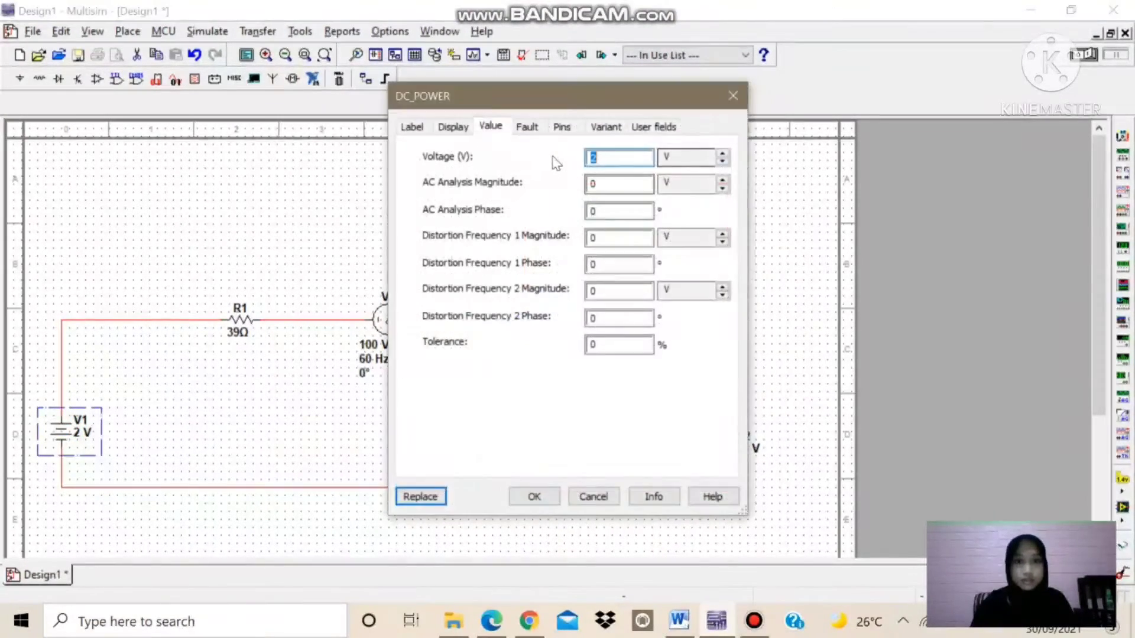
{"action": "left_click", "coordinate": [603, 158]}
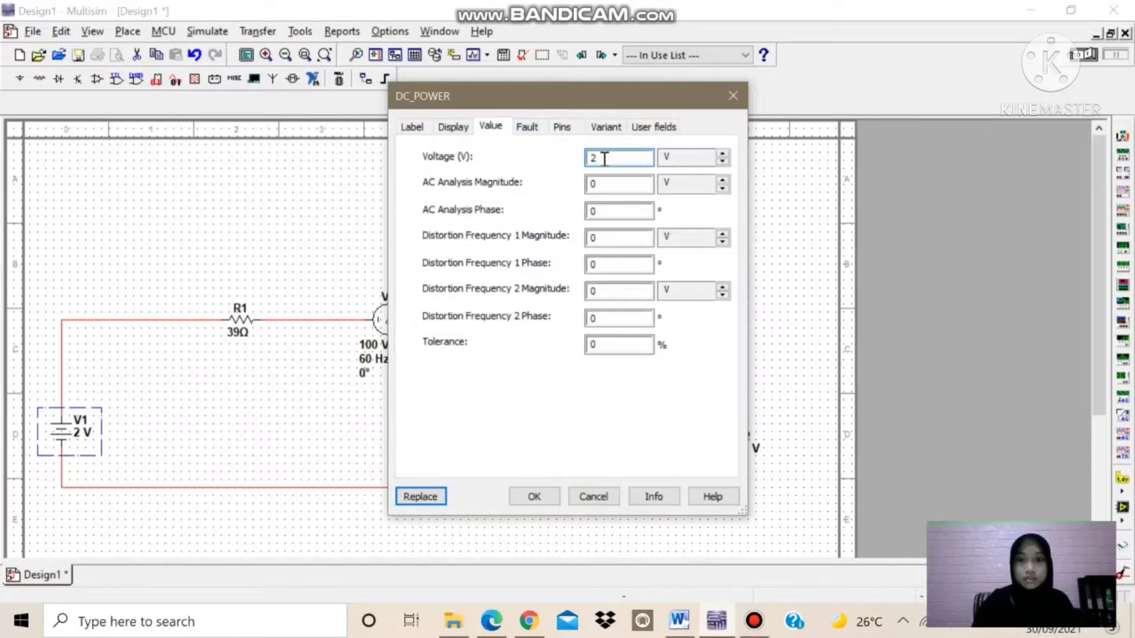
{"action": "key", "text": "Return"}
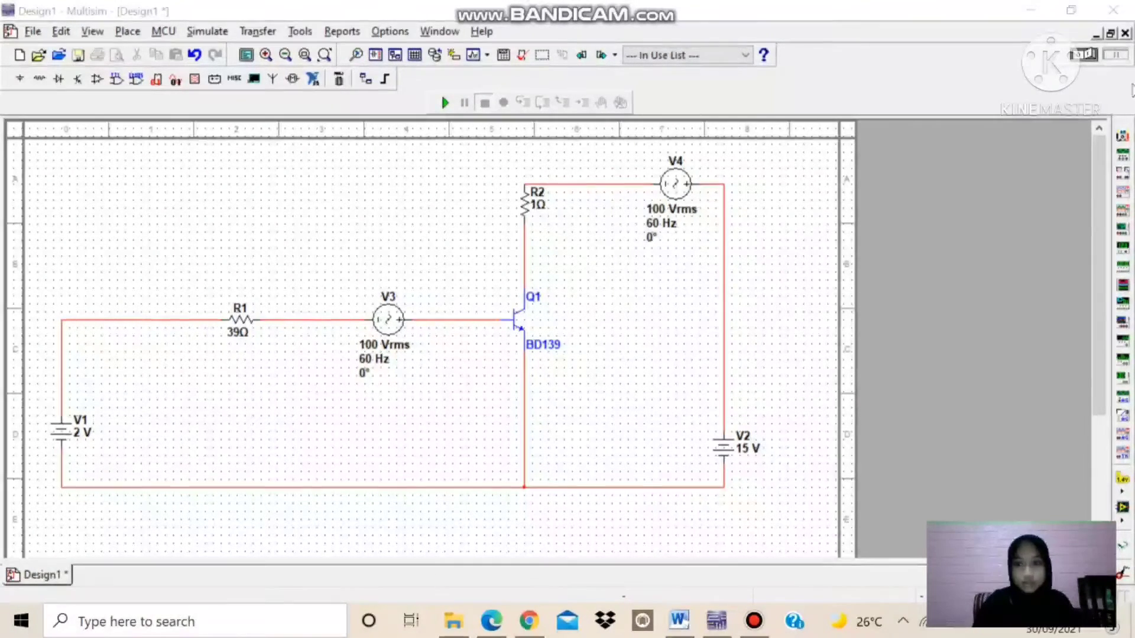
- Place a multimeter below the circuit's lower wire, between V1 and V2, and open its instrument window
{"action": "left_click", "coordinate": [1122, 140]}
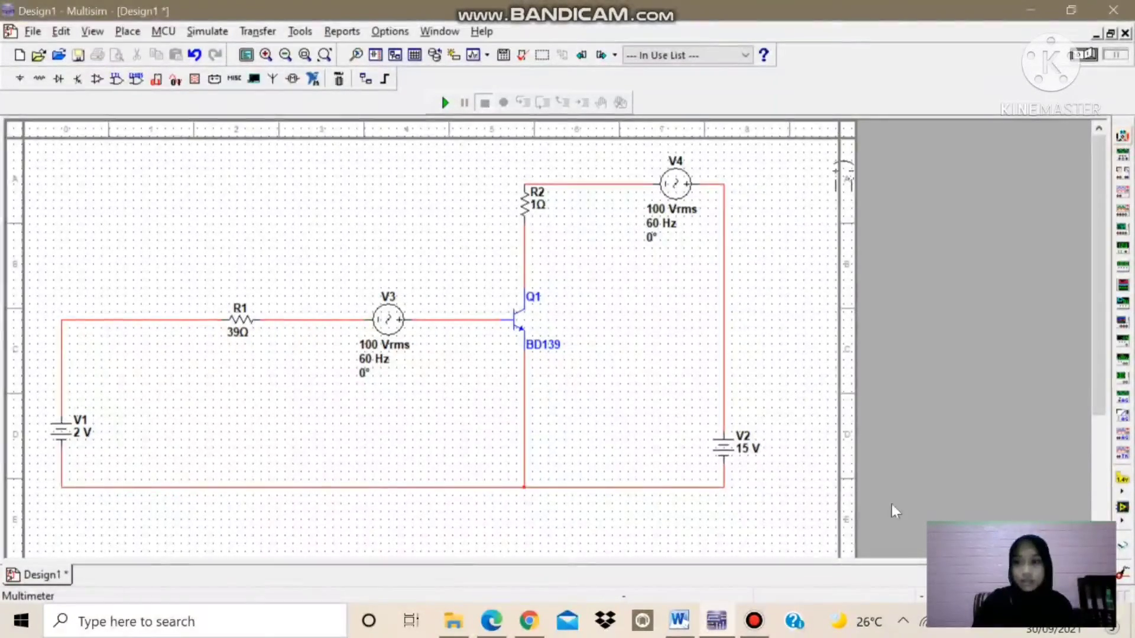
{"action": "left_click", "coordinate": [475, 383]}
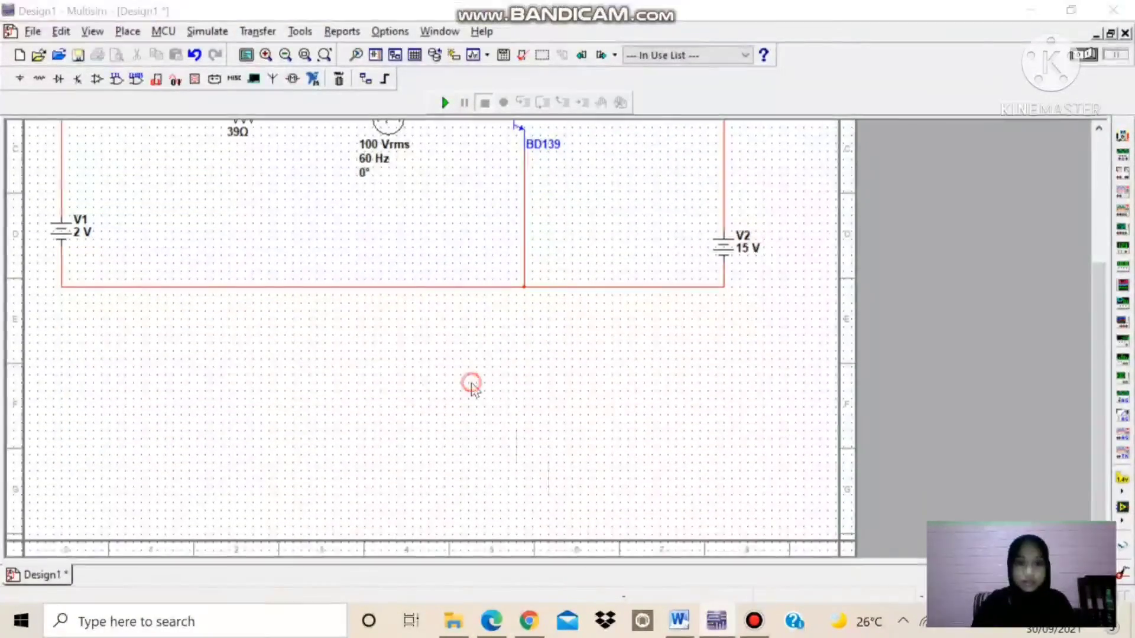
{"action": "double_click", "coordinate": [476, 366]}
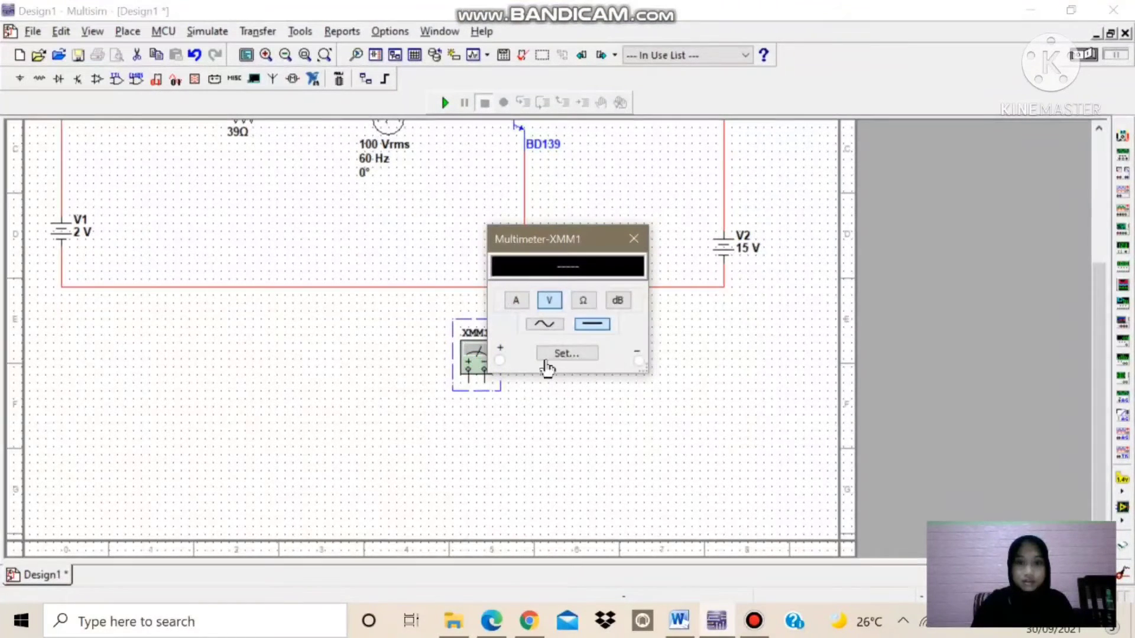
- In the multimeter settings, set the ammeter and voltmeter resistance units to Ω, the ohmmeter current to A and the dB relative value to V
{"action": "left_click", "coordinate": [566, 354]}
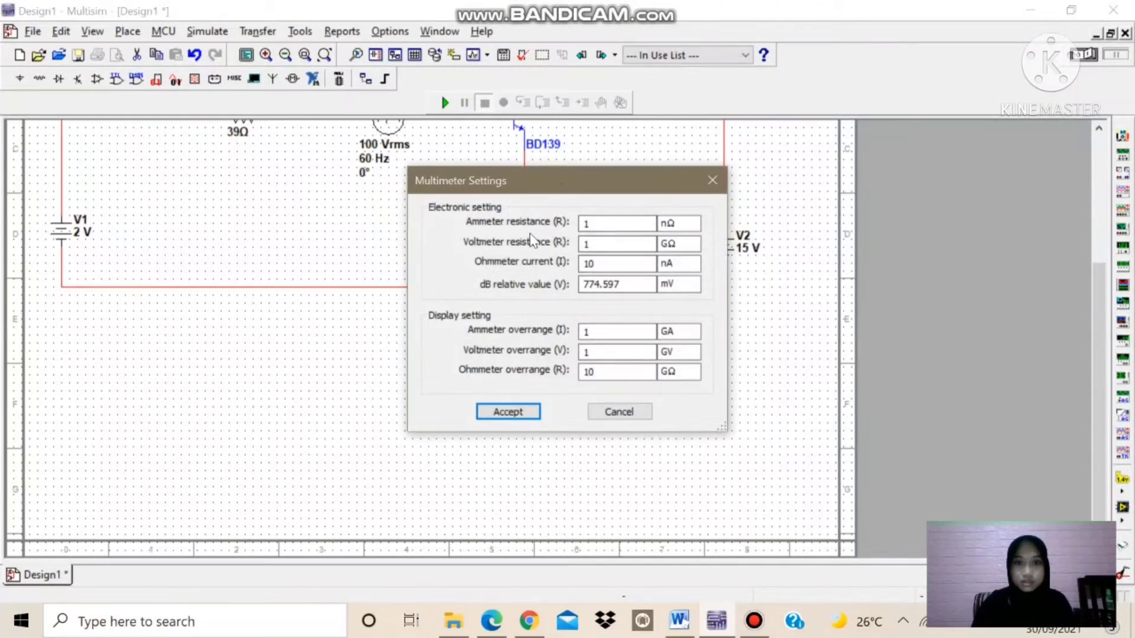
{"action": "left_click", "coordinate": [600, 228]}
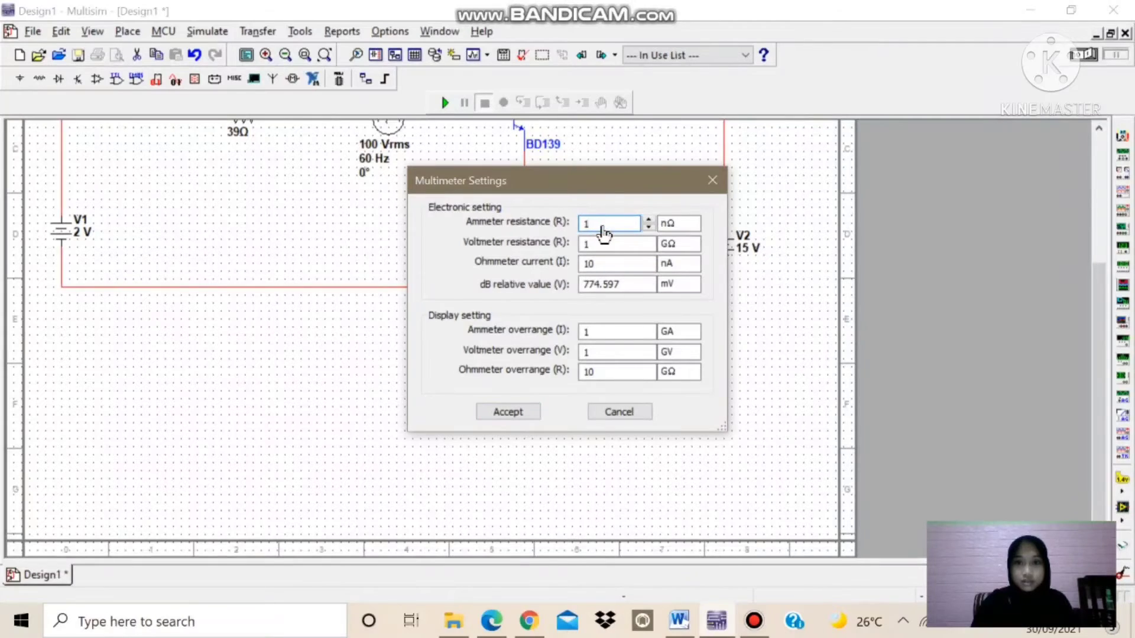
{"action": "left_click", "coordinate": [681, 225]}
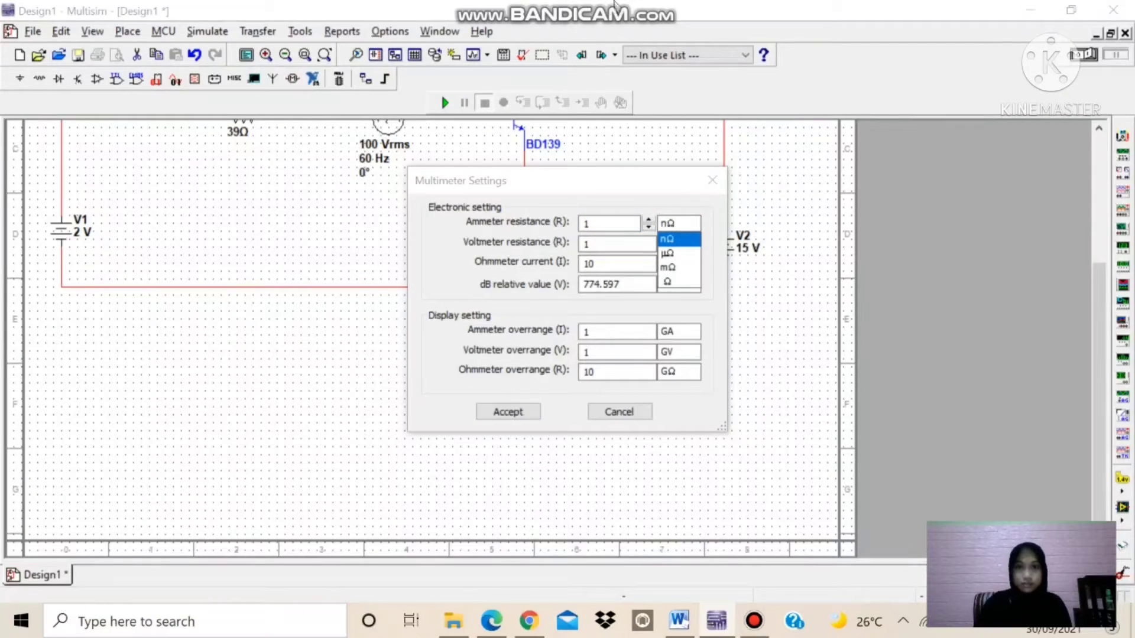
{"action": "mouse_move", "coordinate": [628, 7]}
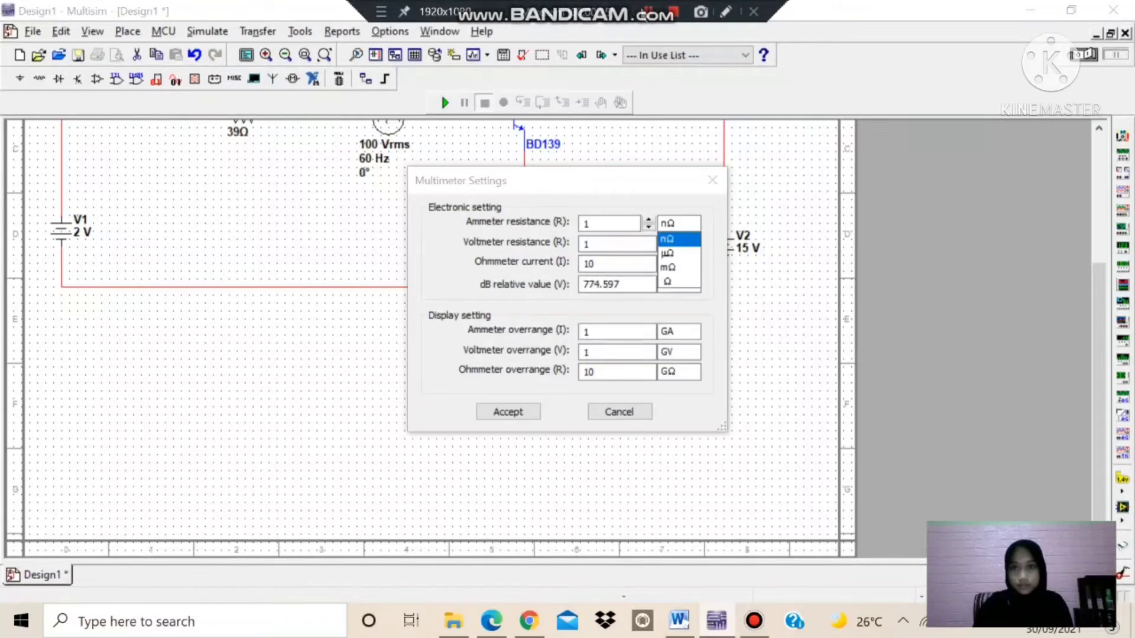
{"action": "left_click", "coordinate": [684, 224]}
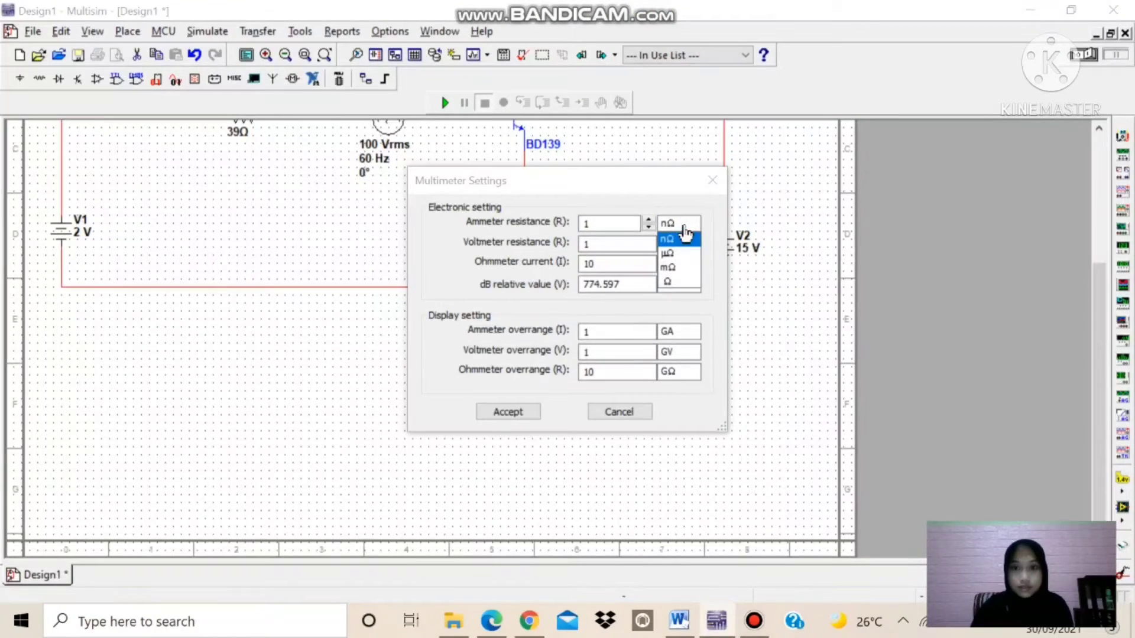
{"action": "left_click", "coordinate": [671, 282]}
{"action": "left_click", "coordinate": [680, 243]}
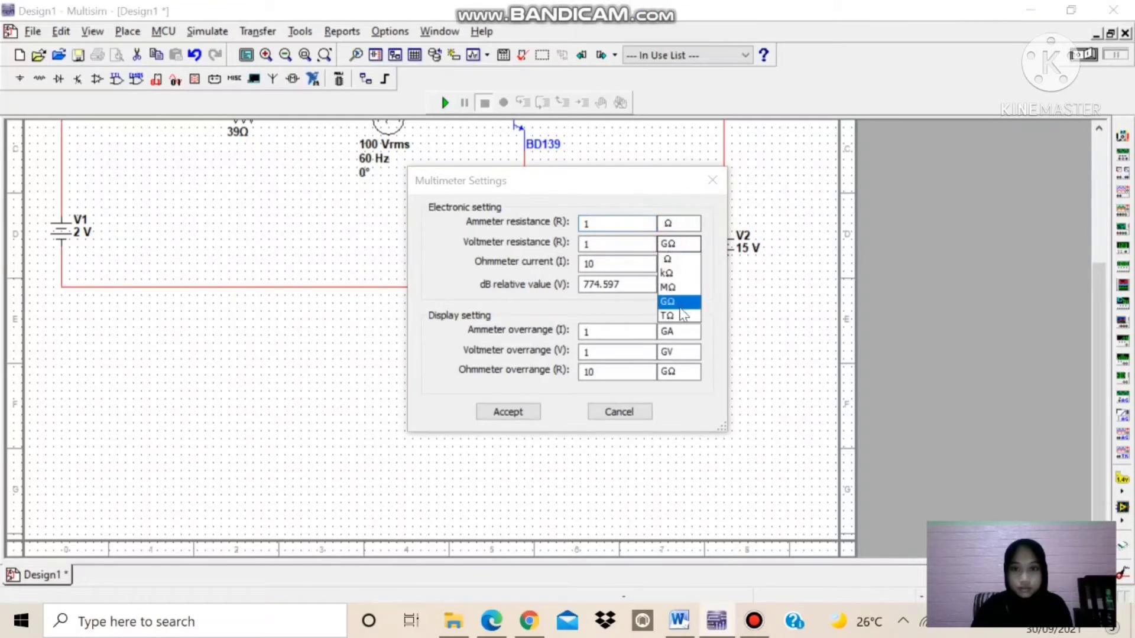
{"action": "left_click", "coordinate": [662, 260]}
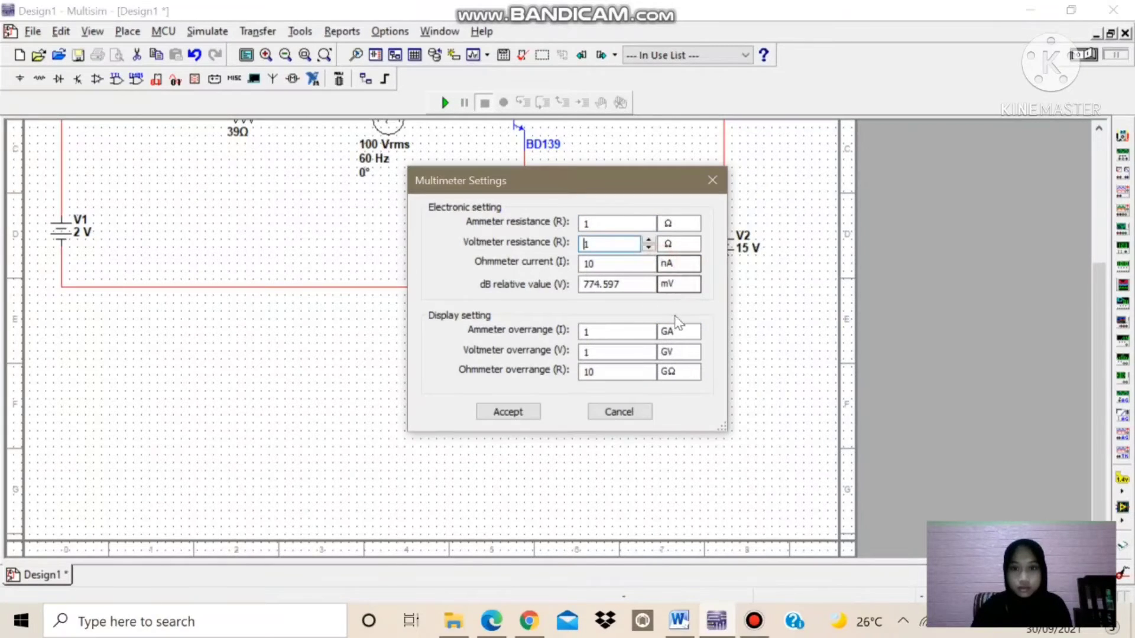
{"action": "left_click", "coordinate": [672, 263]}
{"action": "left_click", "coordinate": [674, 322]}
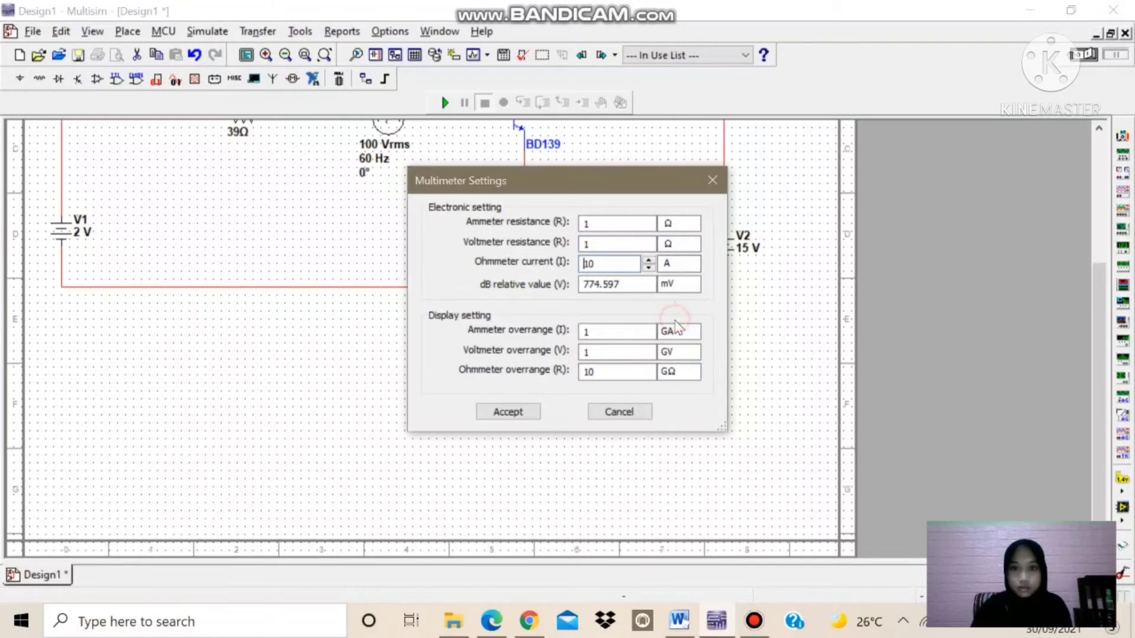
{"action": "left_click", "coordinate": [674, 284]}
{"action": "left_click", "coordinate": [658, 311]}
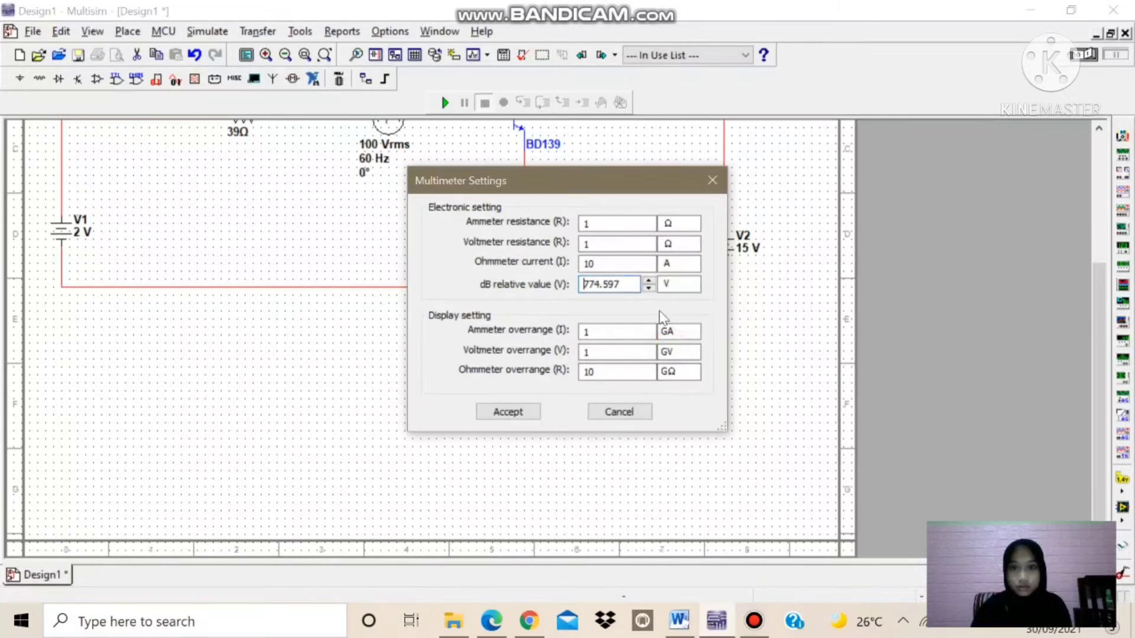
- Set the multimeter's ammeter resistance to 39 Ω, ohmmeter current to 1 A and dB relative value to 1 V, accept the settings and close its window
{"action": "left_click", "coordinate": [611, 223]}
{"action": "key", "text": "BackSpace"}
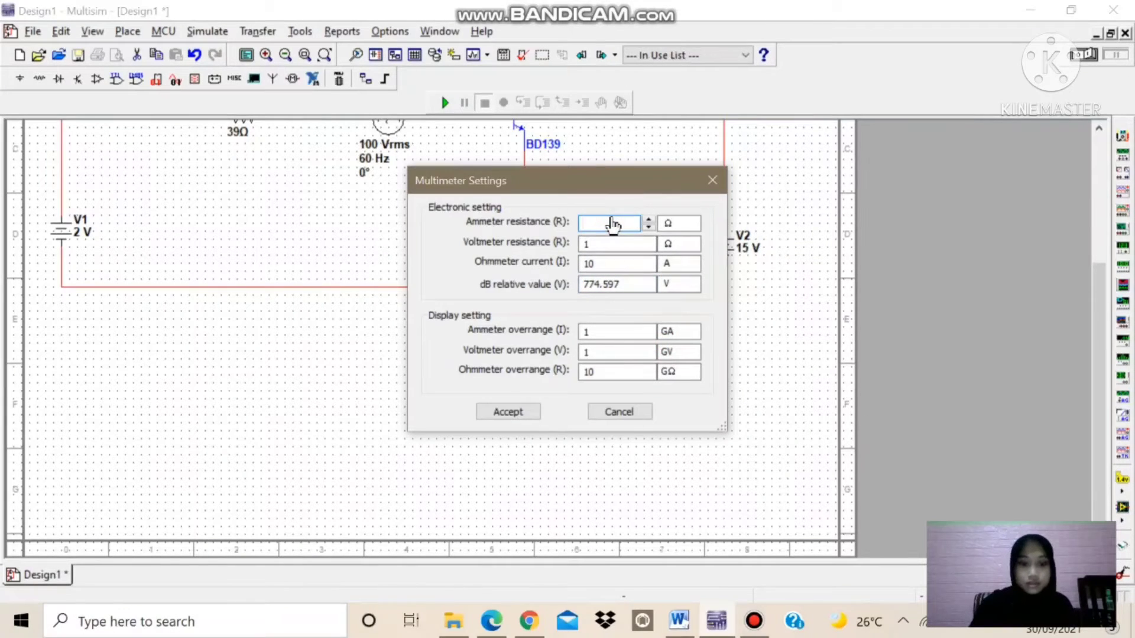
{"action": "type", "text": "39"}
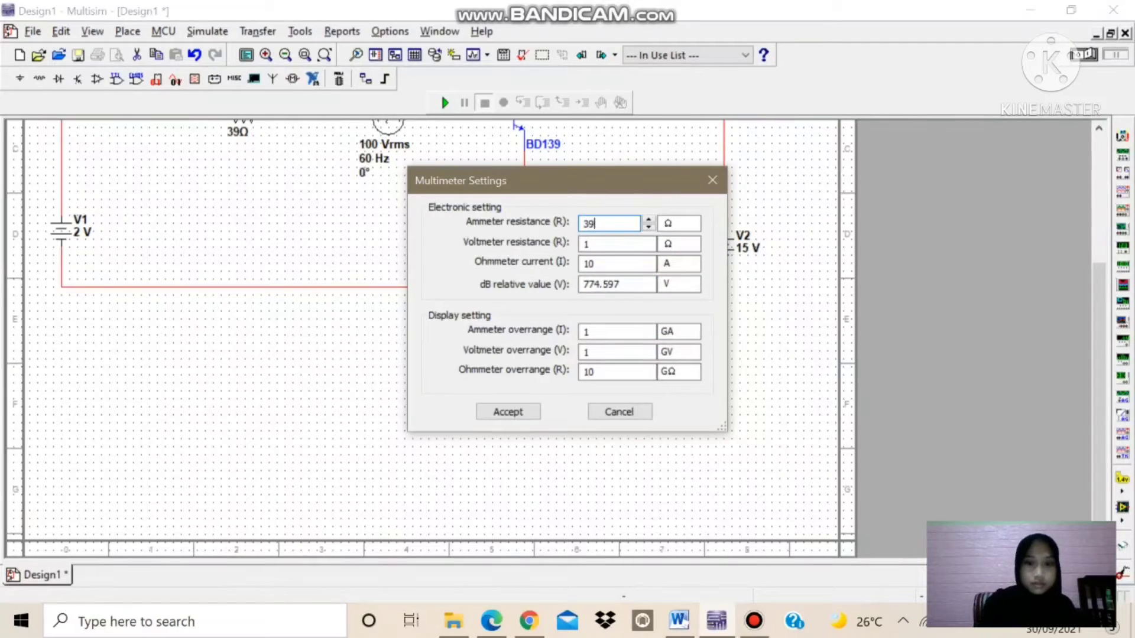
{"action": "double_click", "coordinate": [600, 267]}
{"action": "type", "text": "1"}
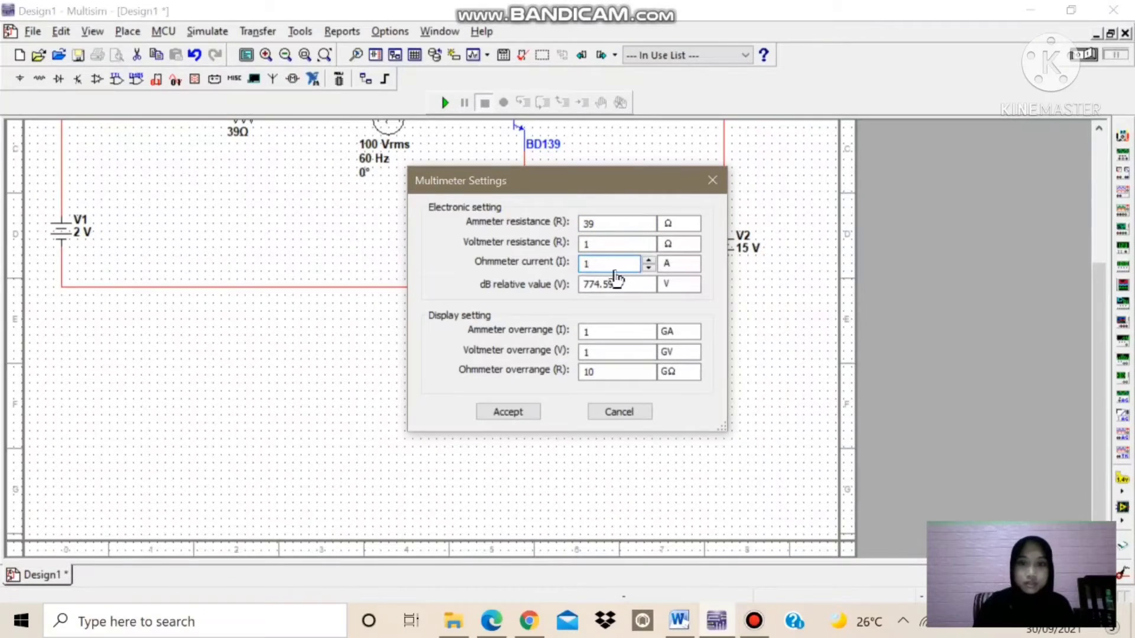
{"action": "left_click", "coordinate": [628, 286]}
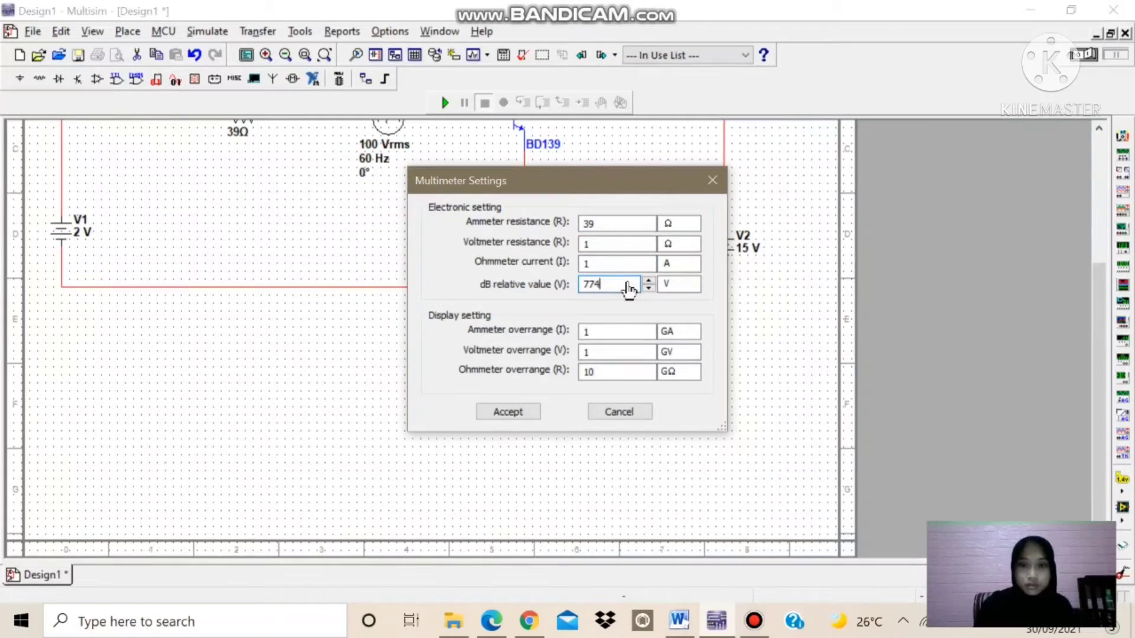
{"action": "type", "text": "1"}
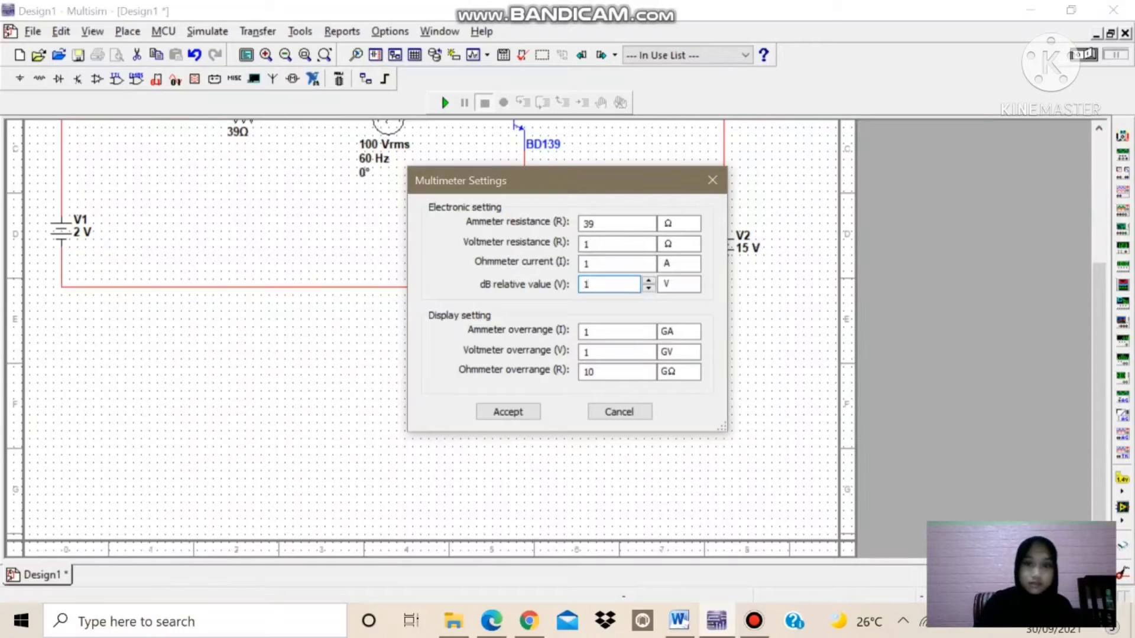
{"action": "left_click", "coordinate": [530, 413]}
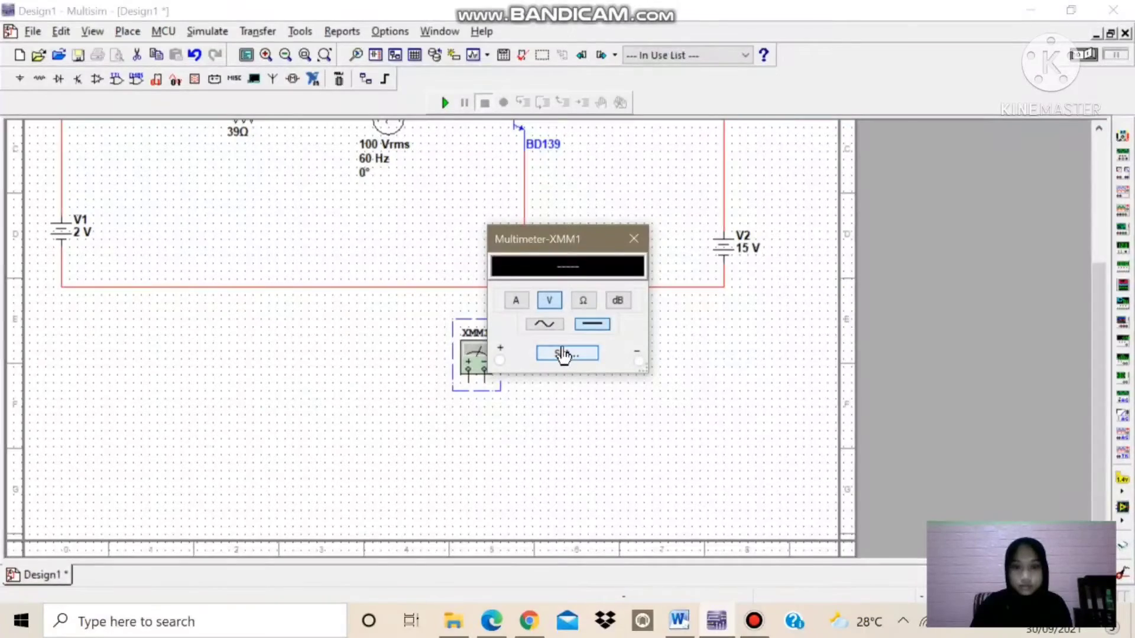
{"action": "left_click", "coordinate": [634, 240]}
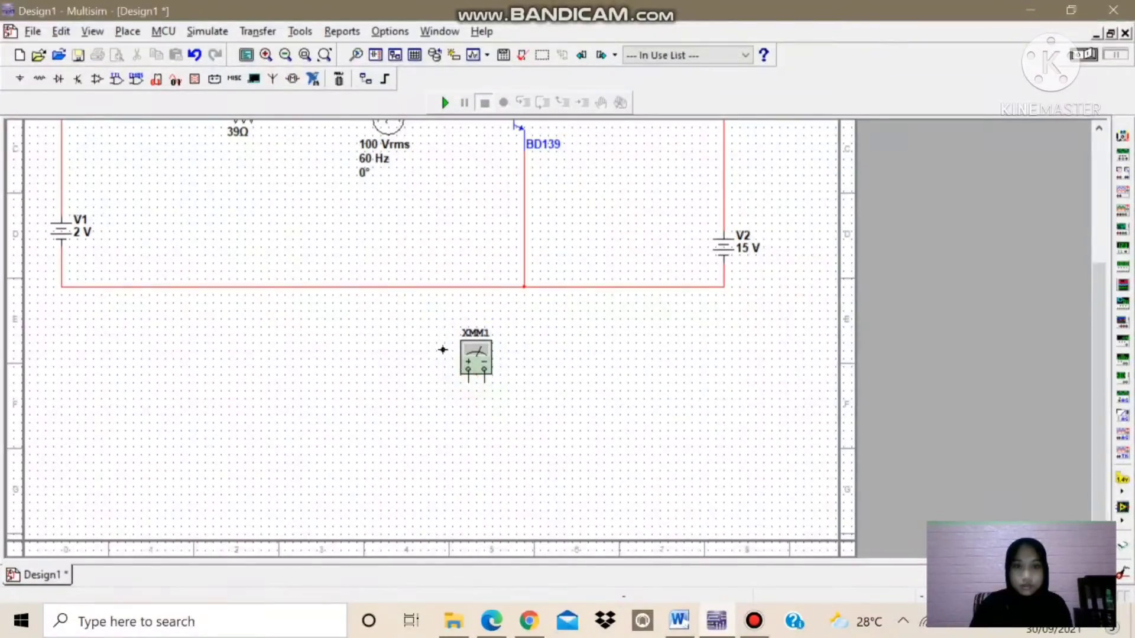
- Wire the multimeter's positive terminal to Q1's emitter wire and its negative terminal to the wire between V3 and Q1's base
{"action": "left_click", "coordinate": [469, 384]}
{"action": "scroll", "coordinate": [453, 366], "scroll_direction": "up", "scroll_amount": 3}
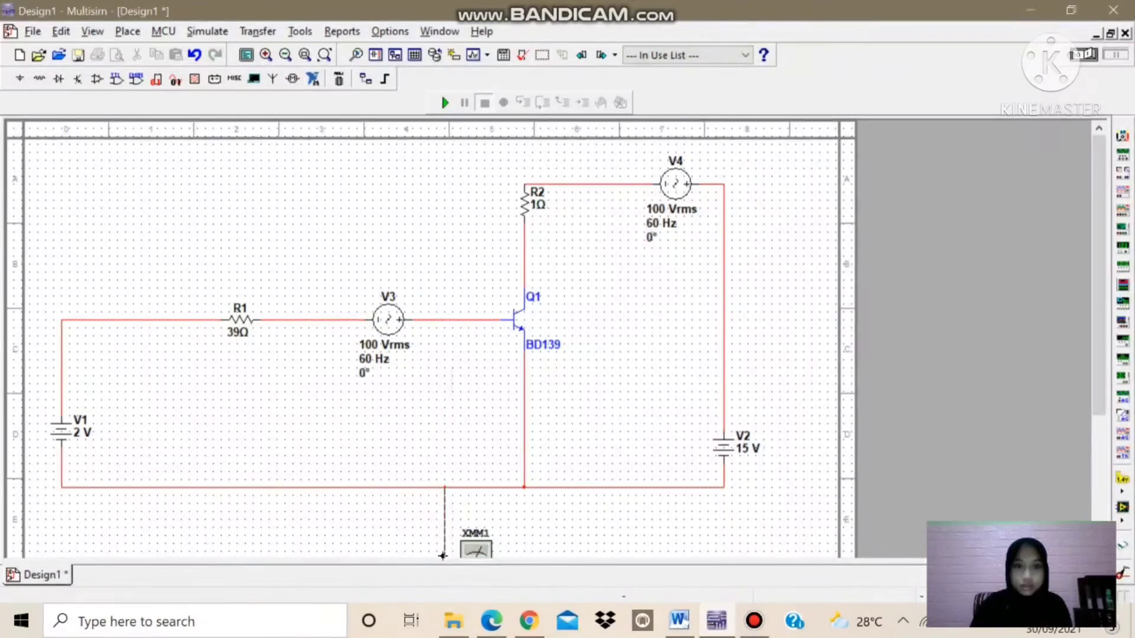
{"action": "scroll", "coordinate": [446, 361], "scroll_direction": "down", "scroll_amount": 3}
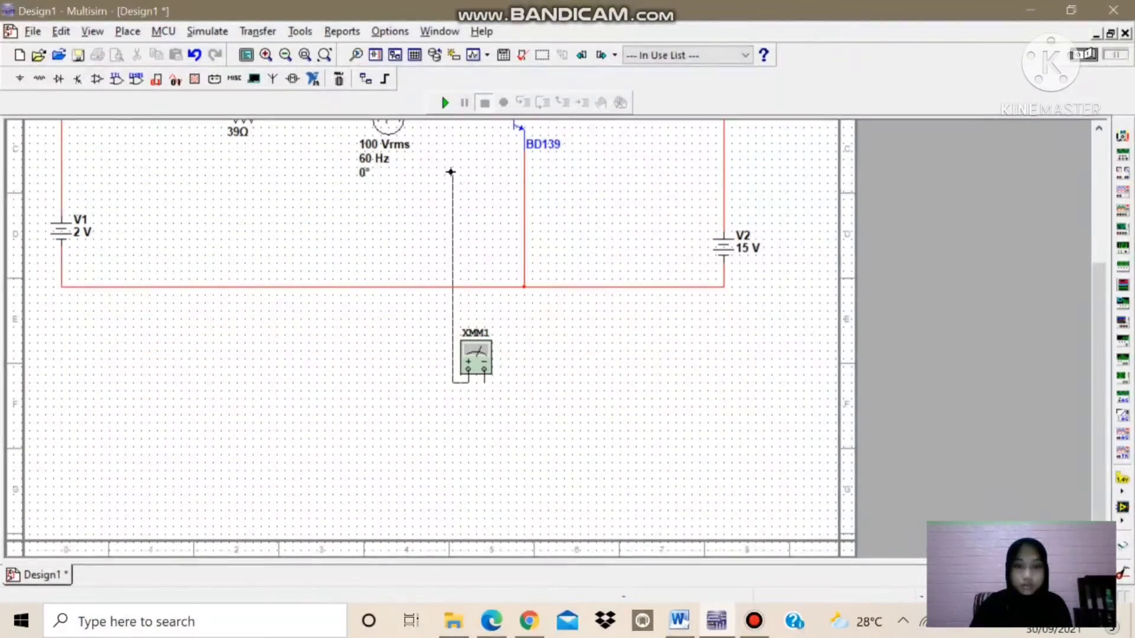
{"action": "scroll", "coordinate": [452, 199], "scroll_direction": "up", "scroll_amount": 3}
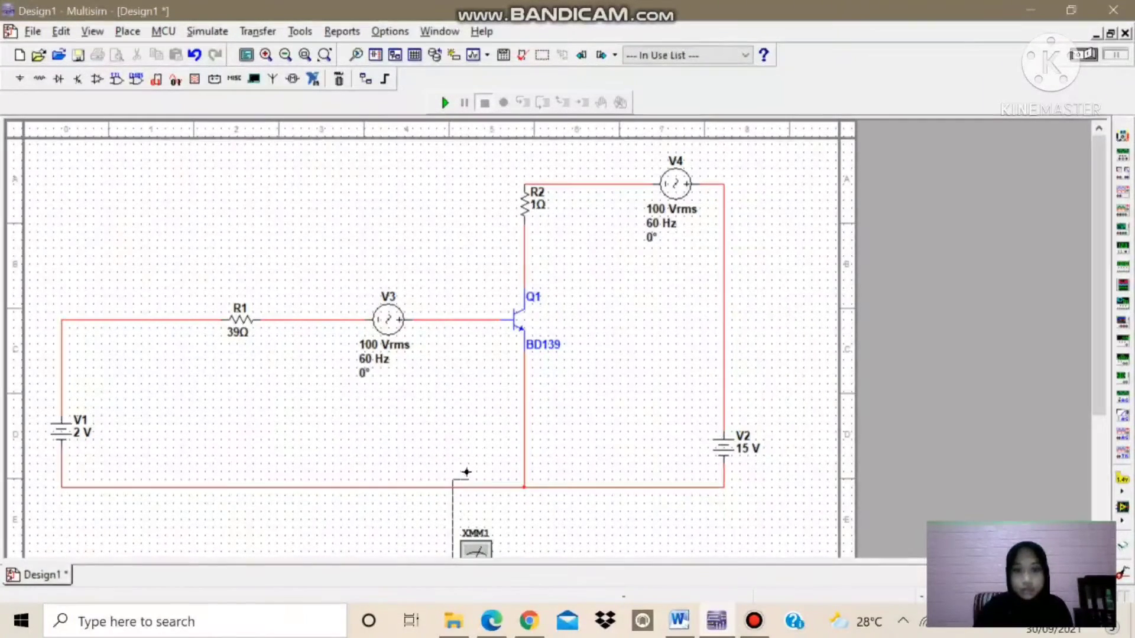
{"action": "left_click", "coordinate": [523, 431]}
{"action": "scroll", "coordinate": [523, 431], "scroll_direction": "down", "scroll_amount": 2}
{"action": "scroll", "coordinate": [508, 349], "scroll_direction": "up", "scroll_amount": 2}
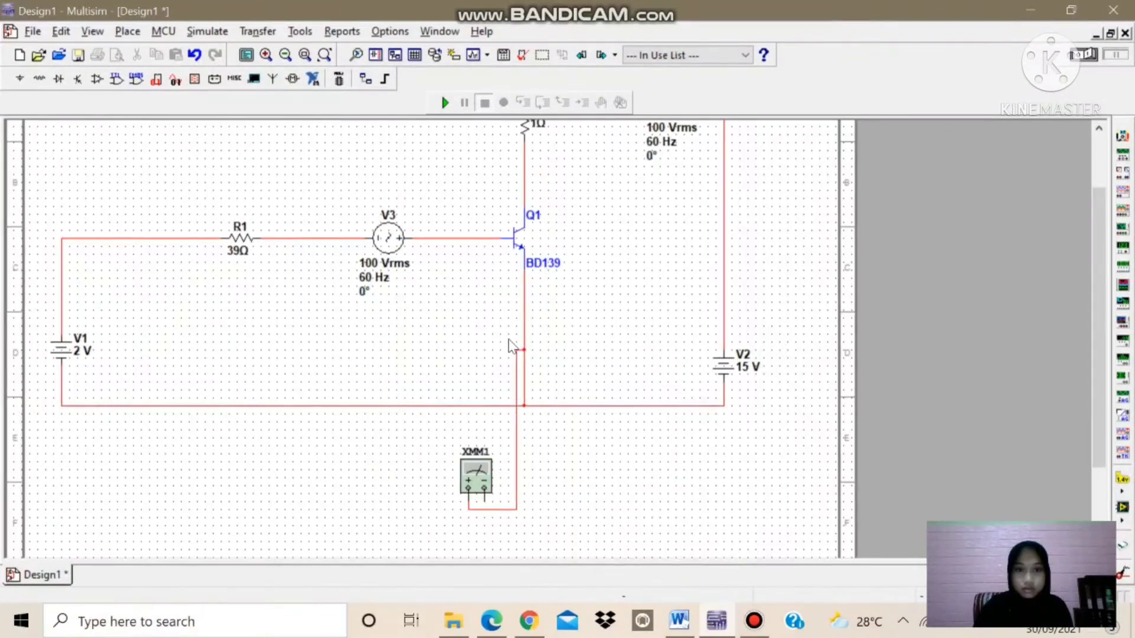
{"action": "left_click", "coordinate": [484, 502]}
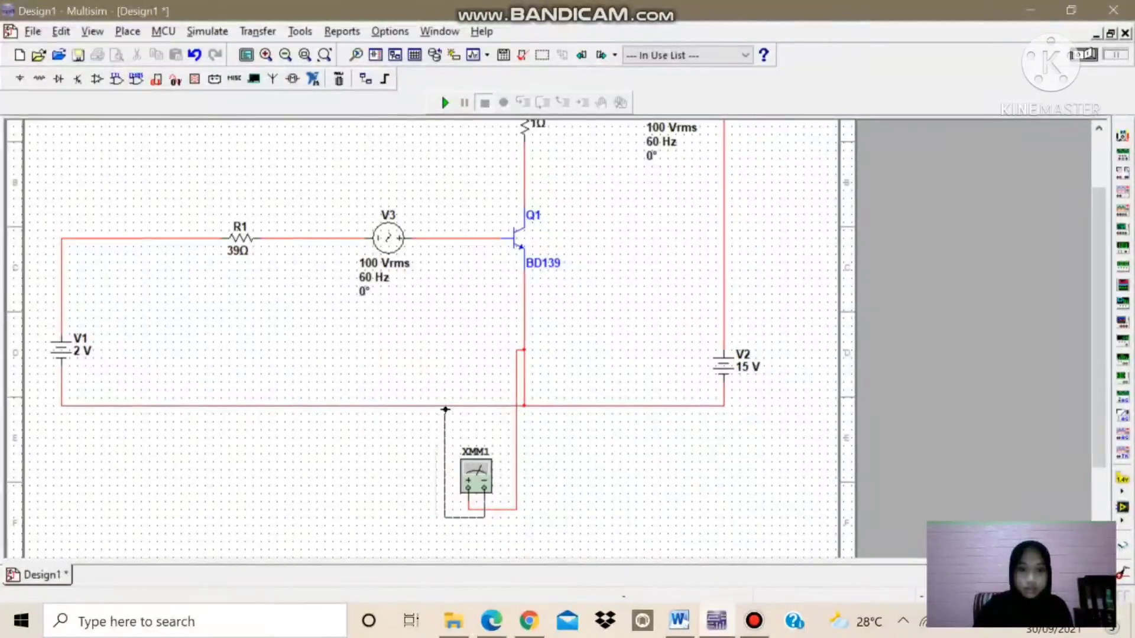
{"action": "left_click", "coordinate": [435, 239]}
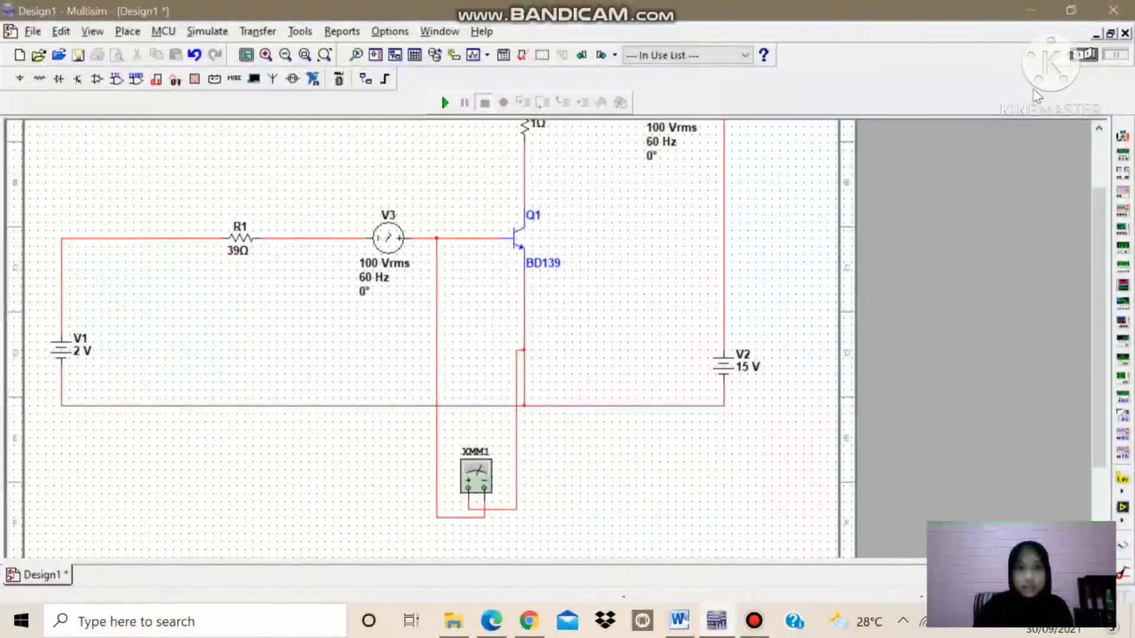
- Simulate the circuit, let the Convergence Assistant resolve the simulation error, and start the simulation again
{"action": "left_click", "coordinate": [1090, 56]}
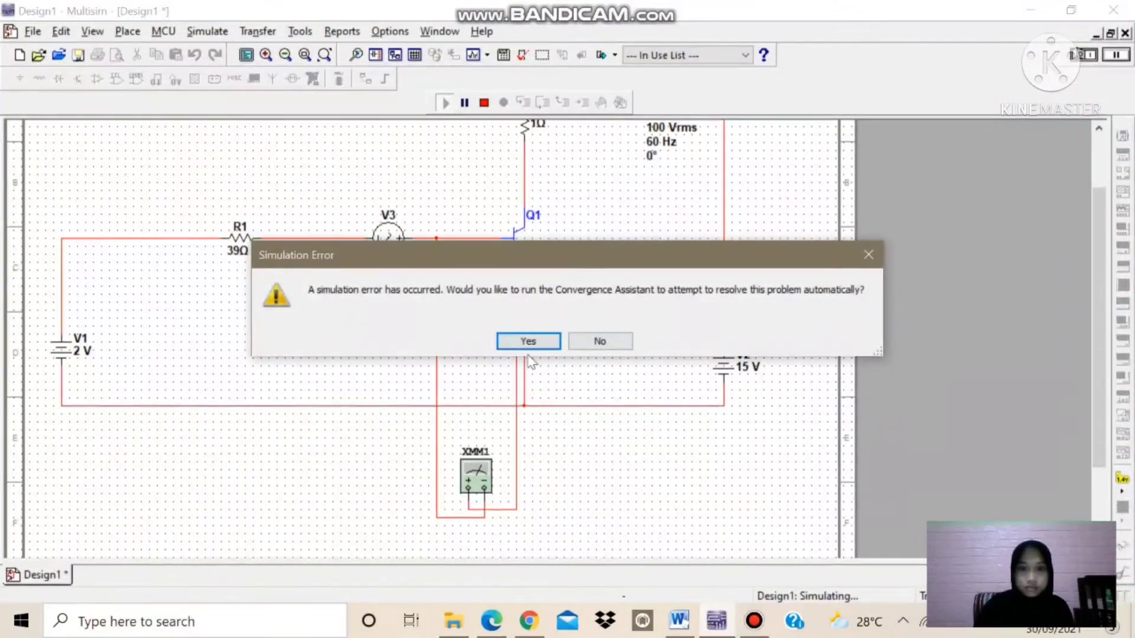
{"action": "left_click", "coordinate": [517, 344]}
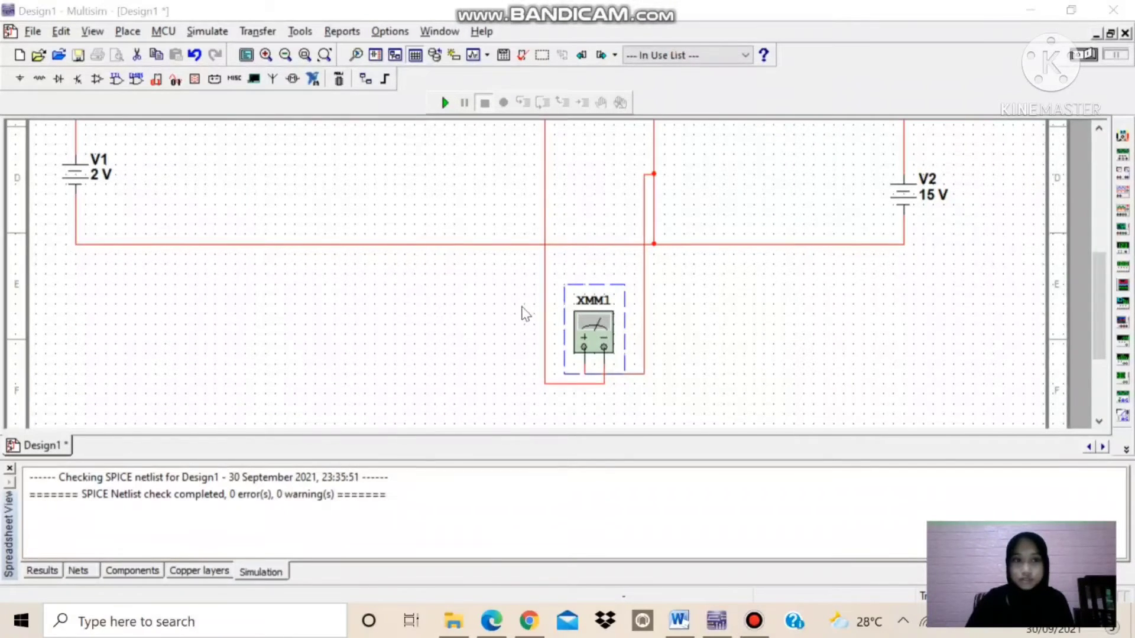
{"action": "left_click", "coordinate": [1089, 55]}
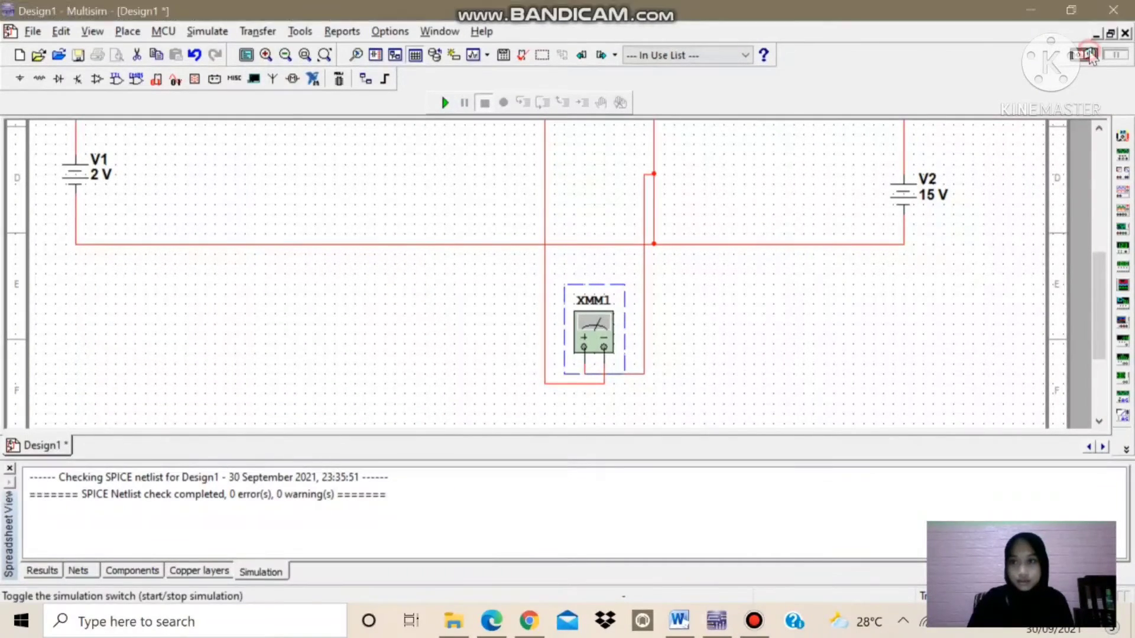
- Read the multimeter's AC current, AC voltage and resistance, check the DC current, DC voltage and resistance, and close its window
{"action": "double_click", "coordinate": [591, 307]}
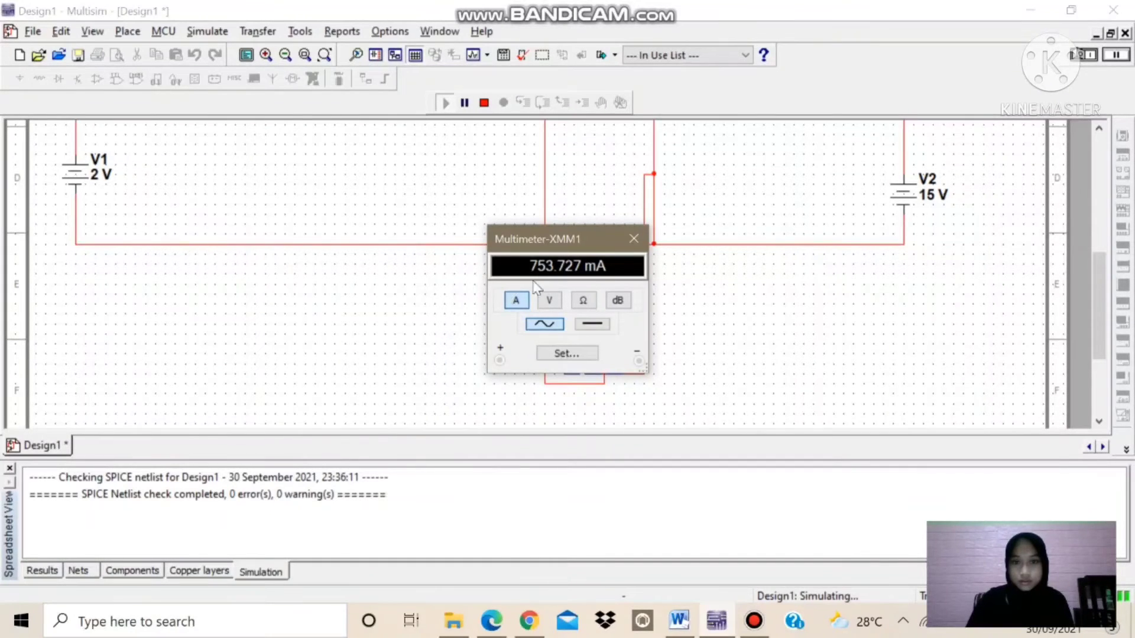
{"action": "left_click", "coordinate": [548, 302]}
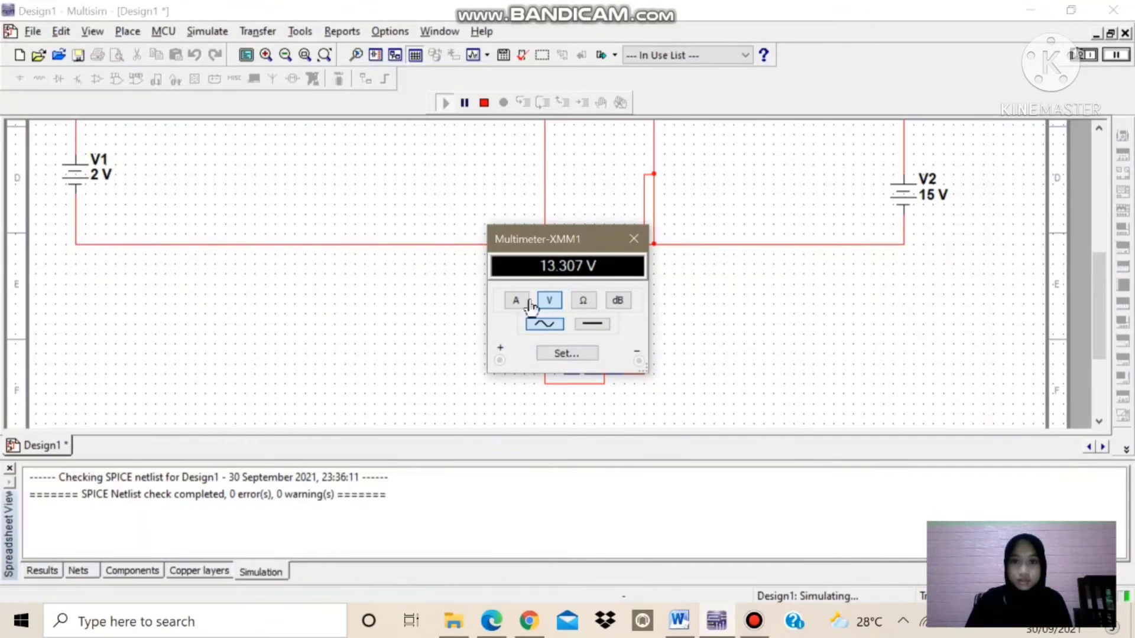
{"action": "left_click", "coordinate": [578, 305]}
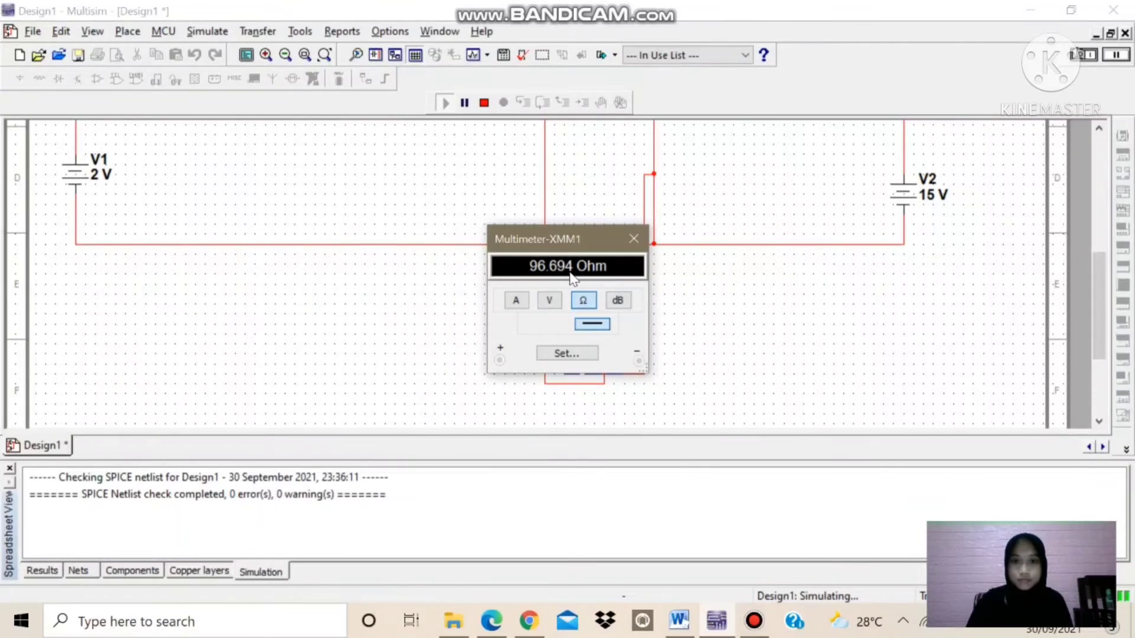
{"action": "left_click", "coordinate": [512, 303]}
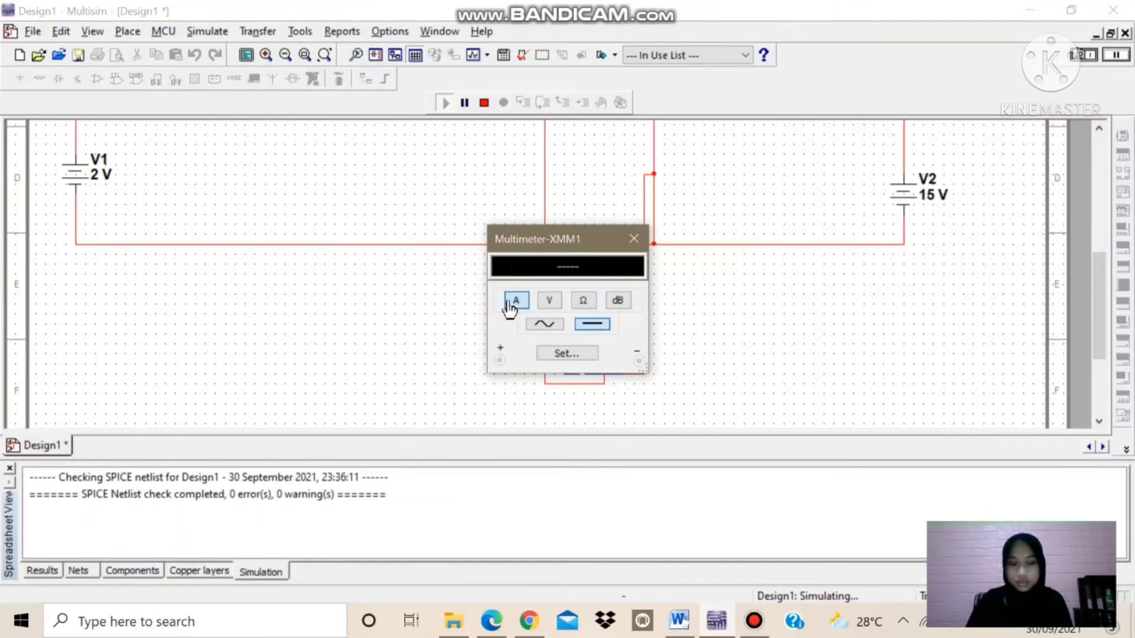
{"action": "left_click", "coordinate": [547, 302]}
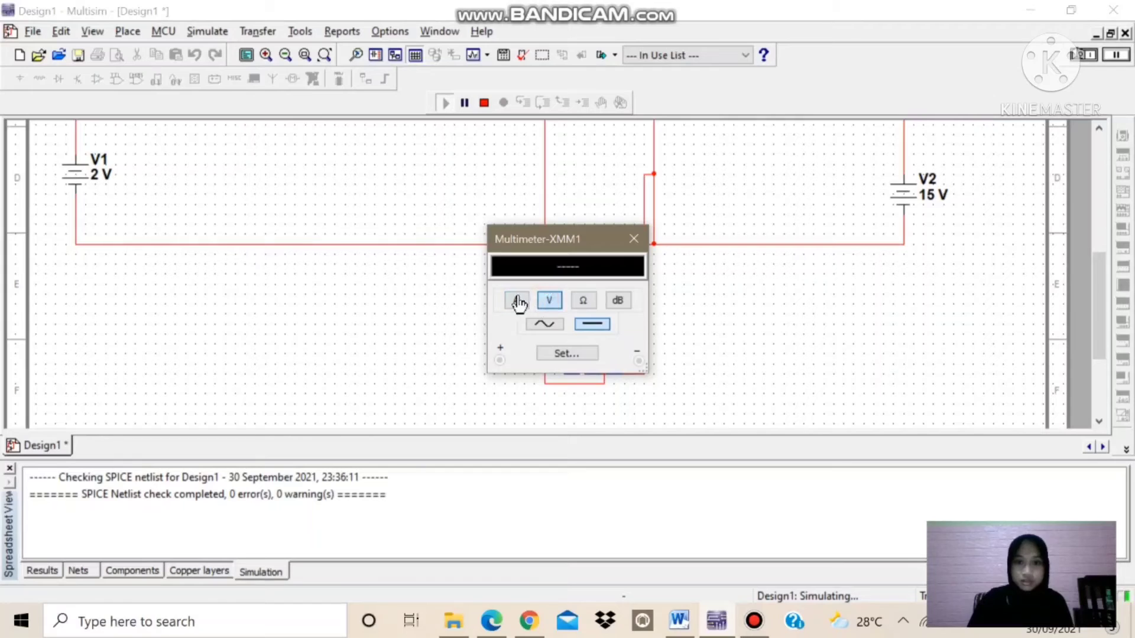
{"action": "left_click", "coordinate": [578, 301]}
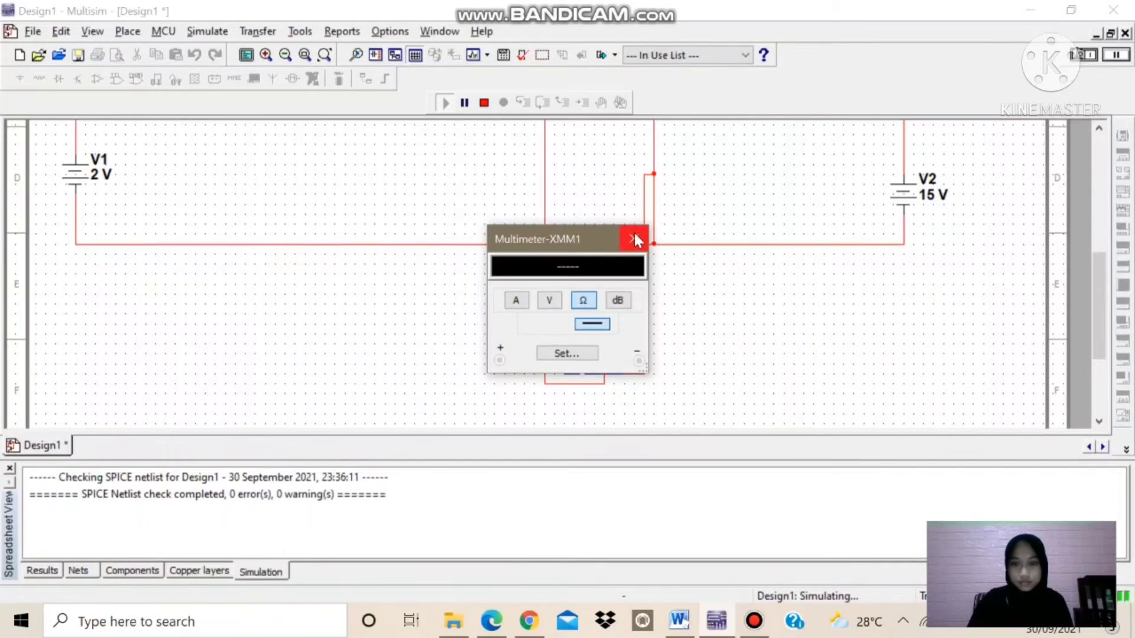
{"action": "left_click", "coordinate": [633, 239]}
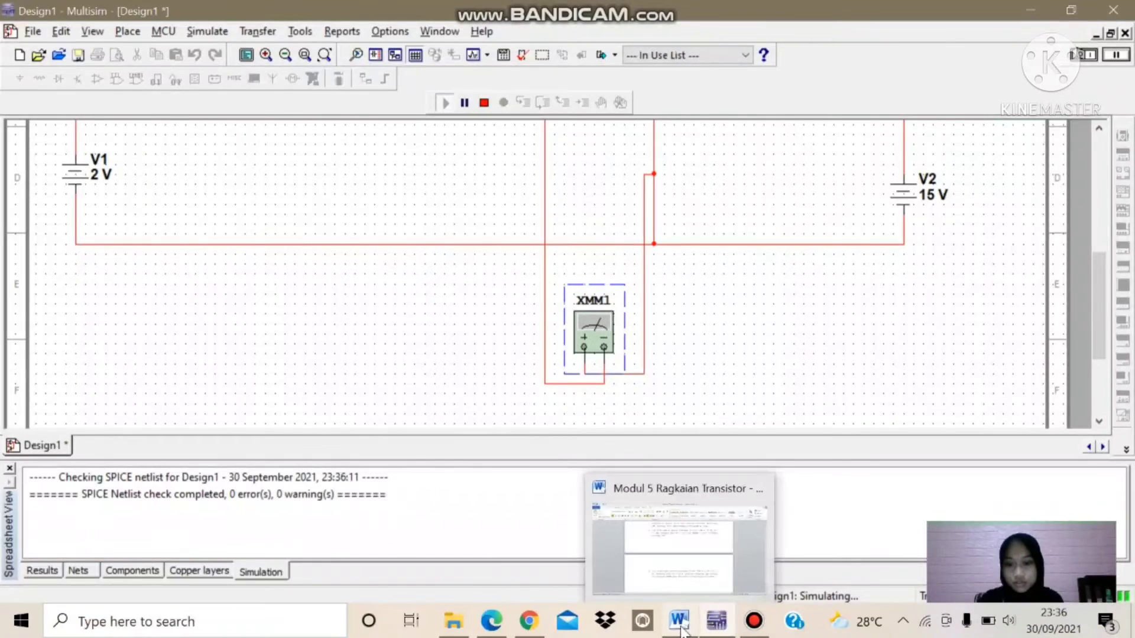
- Switch to the Modul 5 Word document and read the development questions, especially question 3's circuit values
{"action": "left_click", "coordinate": [680, 625]}
{"action": "scroll", "coordinate": [478, 388], "scroll_direction": "up", "scroll_amount": 2}
{"action": "scroll", "coordinate": [394, 373], "scroll_direction": "down", "scroll_amount": 1}
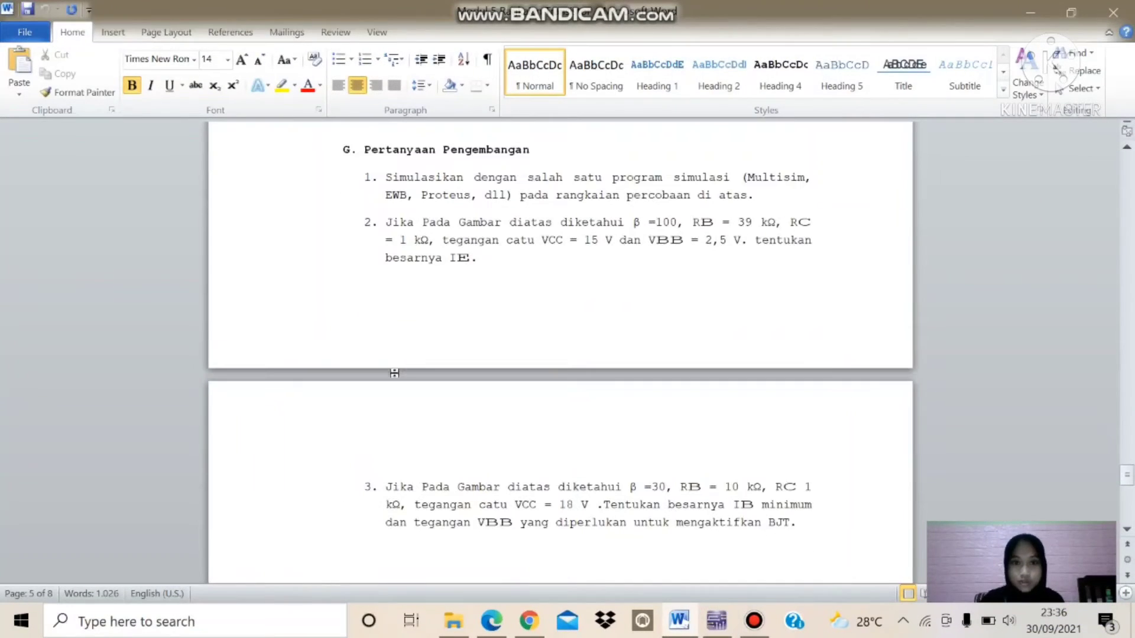
{"action": "scroll", "coordinate": [406, 371], "scroll_direction": "down", "scroll_amount": 3}
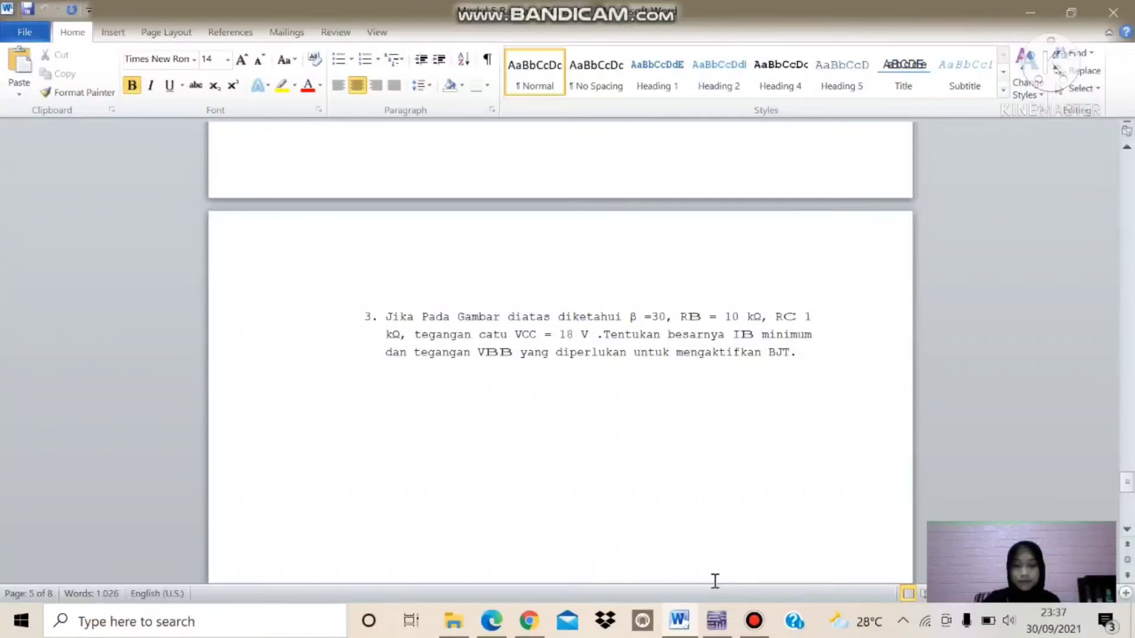
{"action": "scroll", "coordinate": [664, 473], "scroll_direction": "up", "scroll_amount": 10}
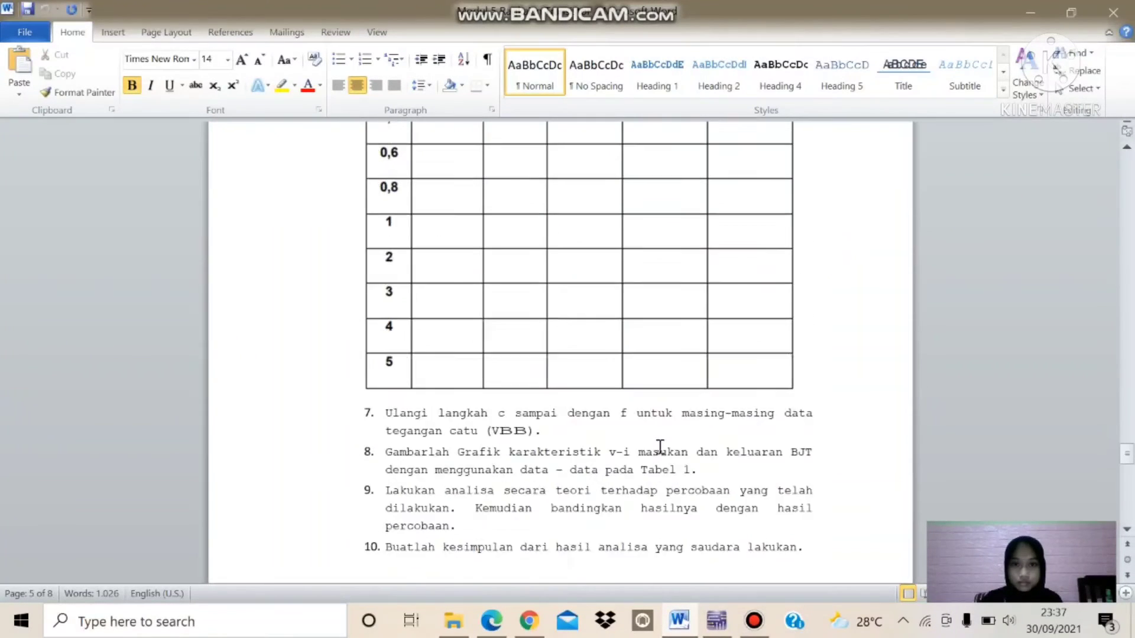
{"action": "scroll", "coordinate": [665, 447], "scroll_direction": "down", "scroll_amount": 11}
{"action": "scroll", "coordinate": [665, 447], "scroll_direction": "down", "scroll_amount": 5}
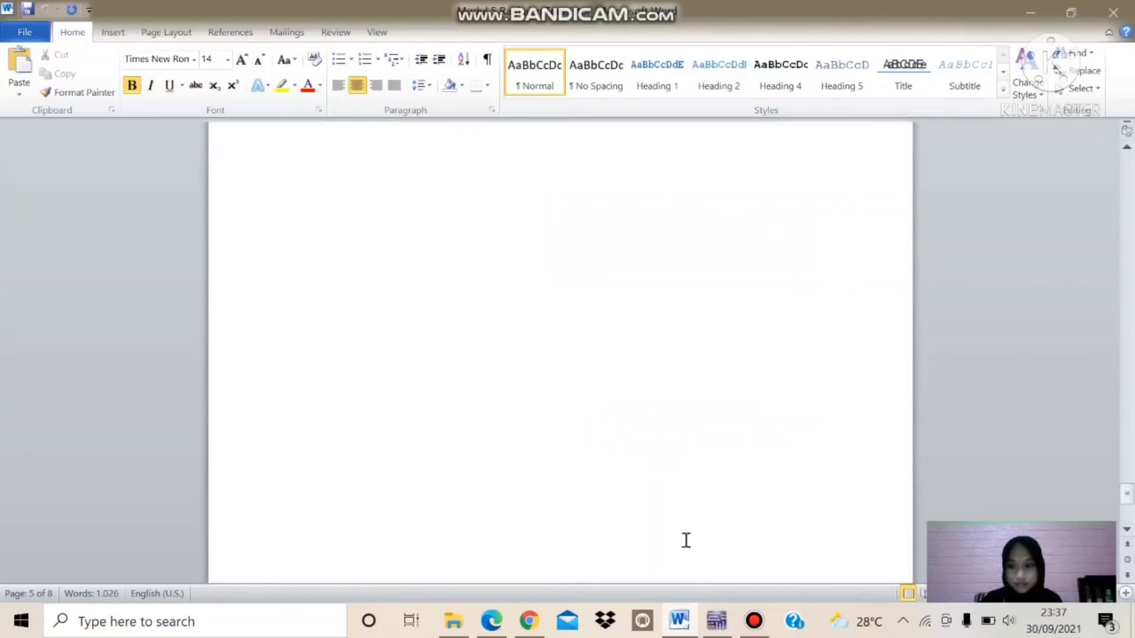
- Return to Multisim, stop the simulation and delete both wires connecting multimeter XMM1 to the circuit
{"action": "left_click", "coordinate": [717, 620]}
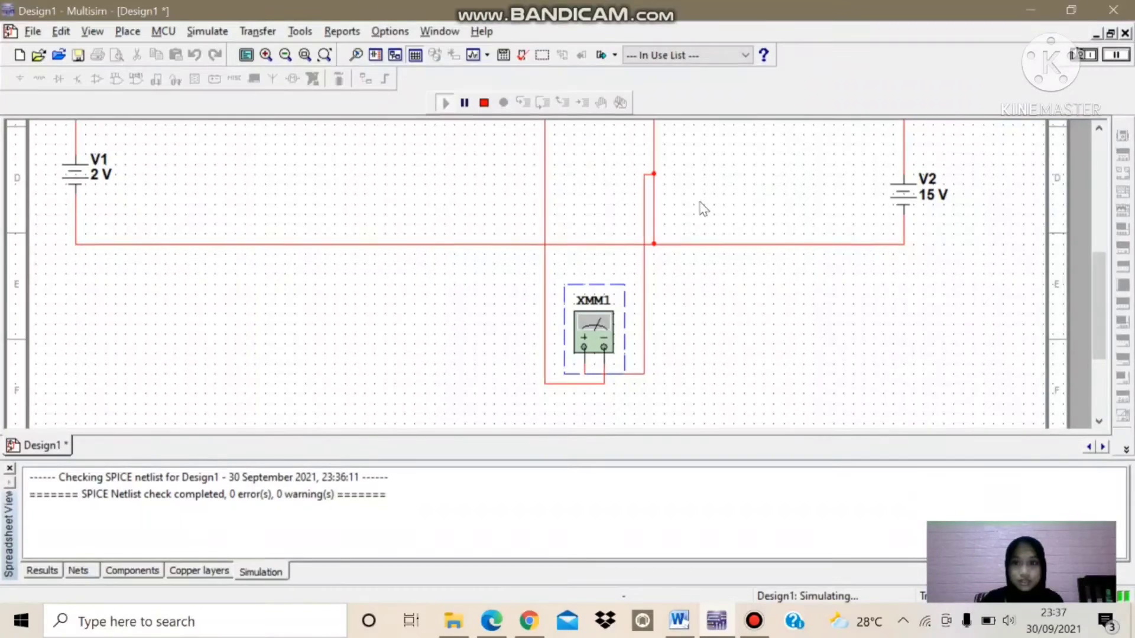
{"action": "left_click", "coordinate": [544, 271]}
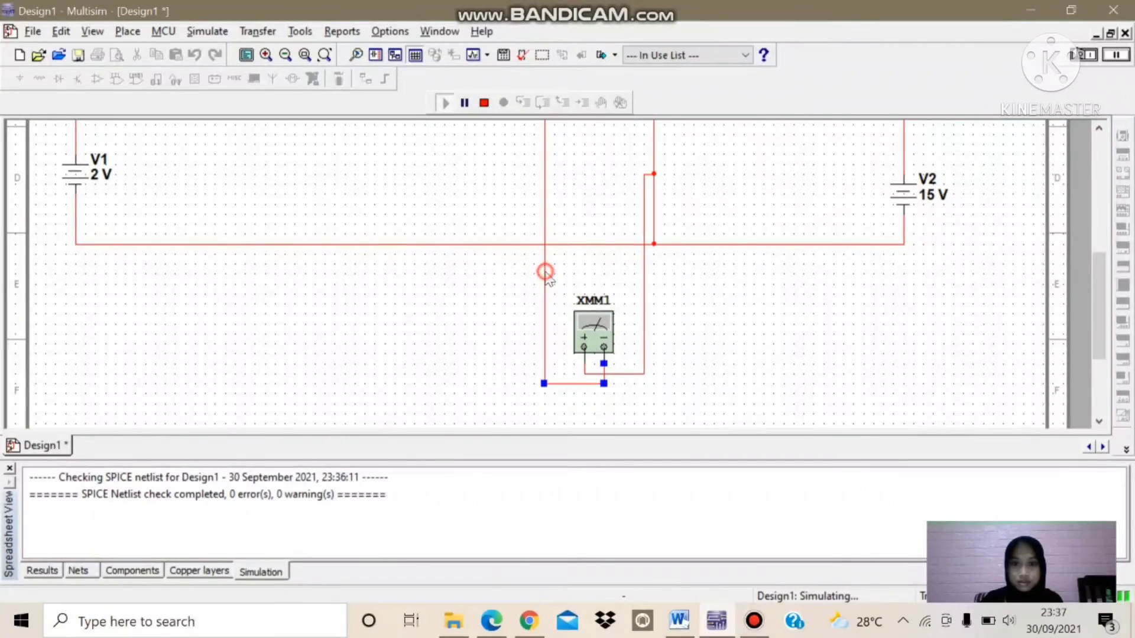
{"action": "right_click", "coordinate": [543, 267]}
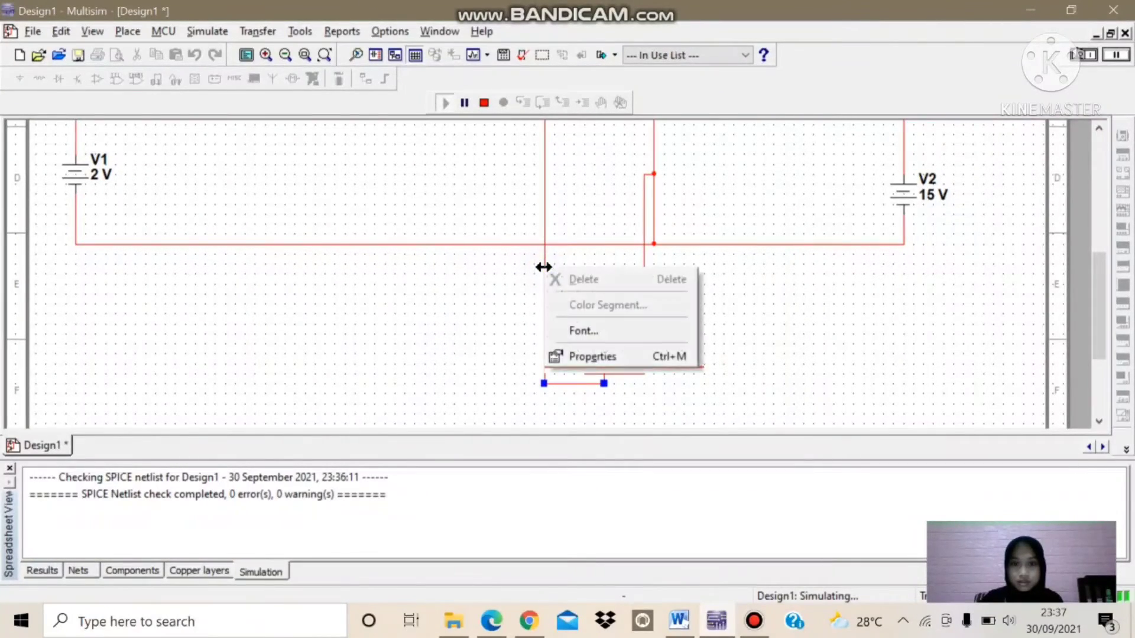
{"action": "key", "text": "Escape"}
{"action": "left_click", "coordinate": [1084, 61]}
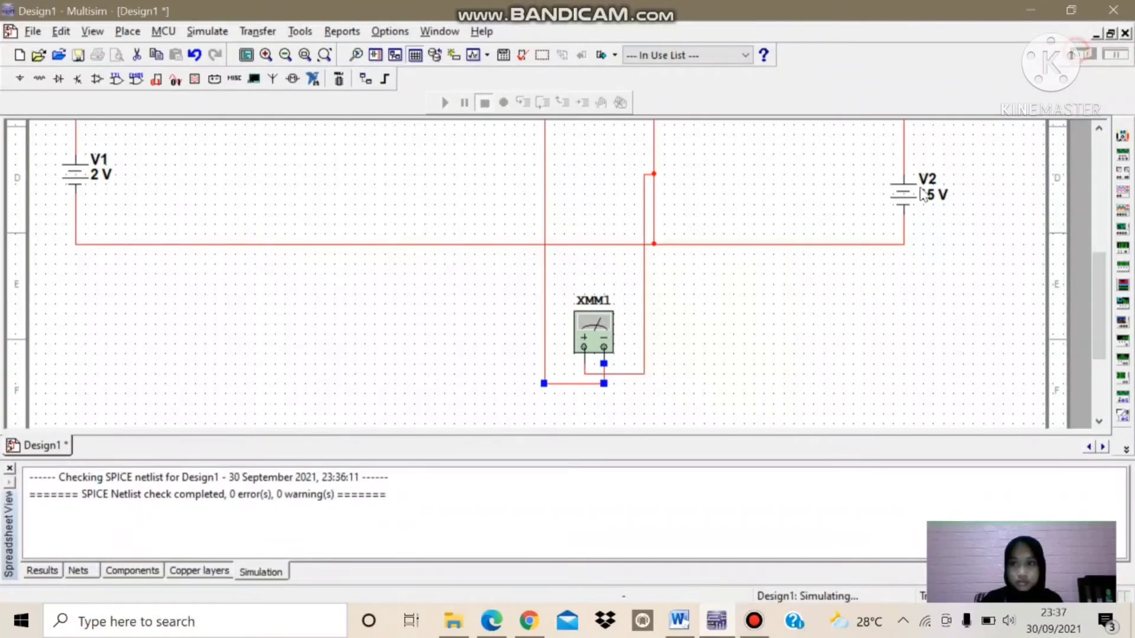
{"action": "right_click", "coordinate": [543, 269]}
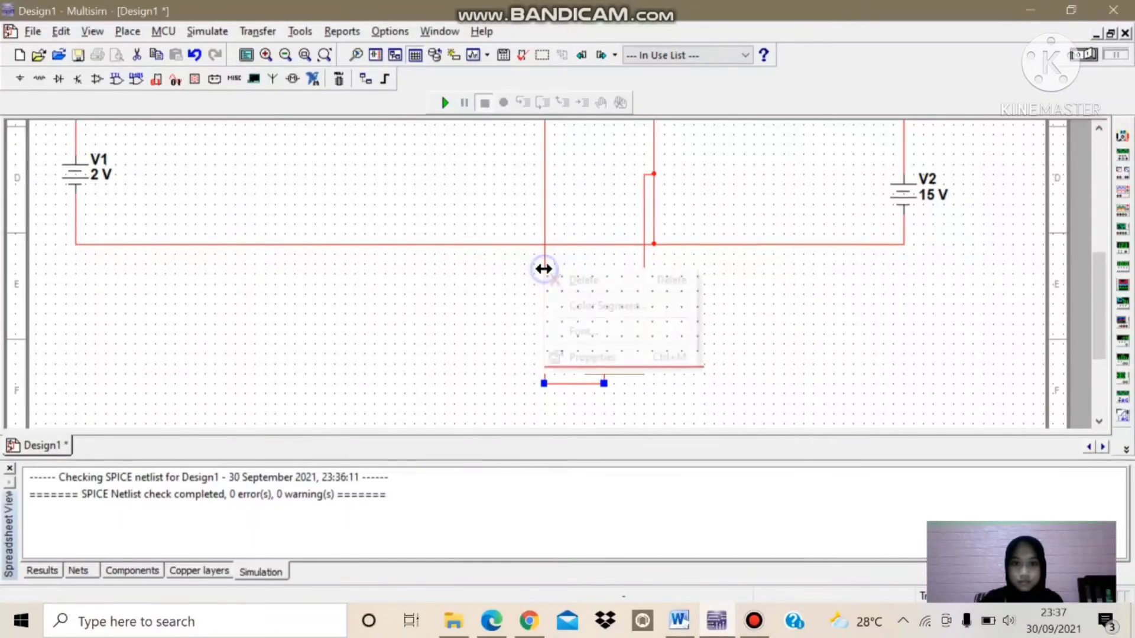
{"action": "left_click", "coordinate": [575, 278]}
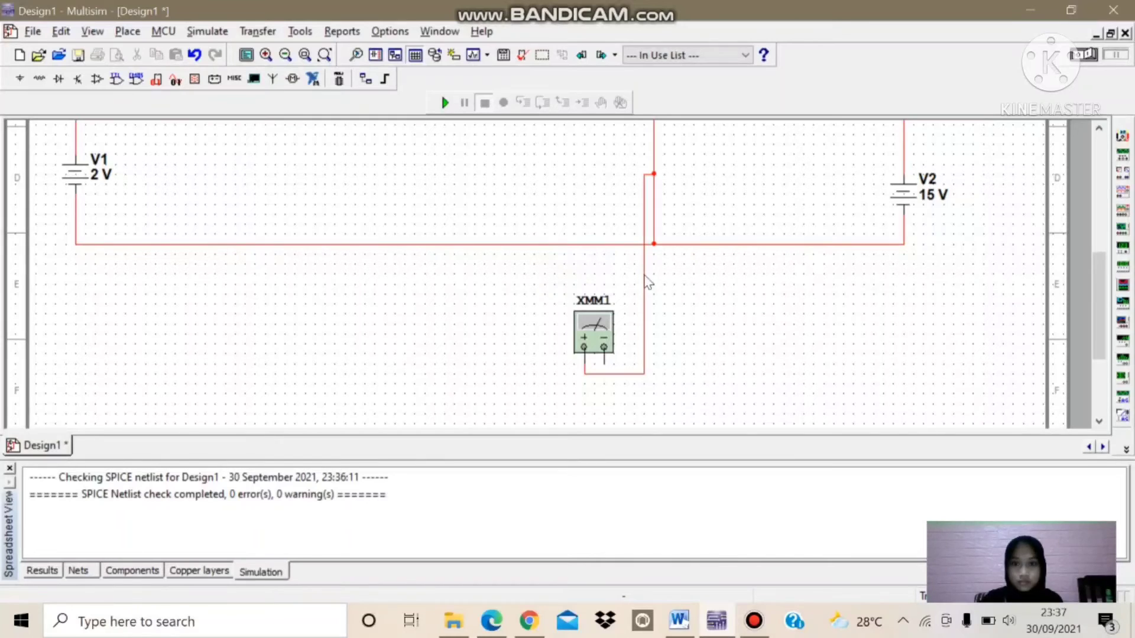
{"action": "left_click", "coordinate": [645, 274]}
{"action": "right_click", "coordinate": [645, 277]}
{"action": "left_click", "coordinate": [679, 286]}
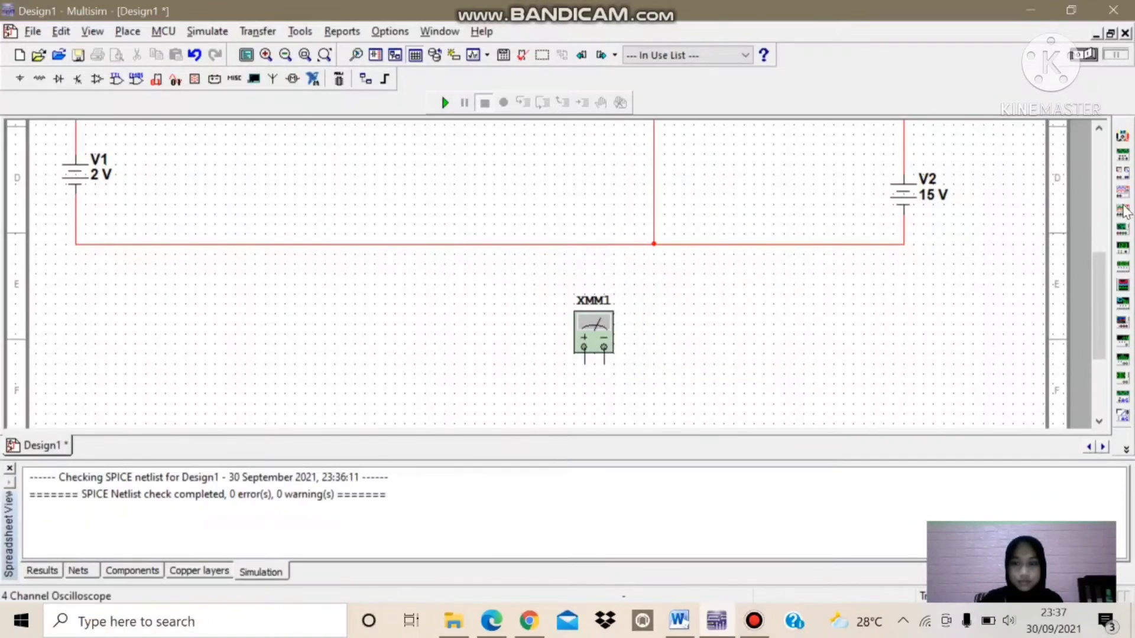
- Review the circuit's component values and check them against question 3 in the Word document
{"action": "scroll", "coordinate": [713, 269], "scroll_direction": "up", "scroll_amount": 1}
{"action": "scroll", "coordinate": [754, 277], "scroll_direction": "down", "scroll_amount": 2}
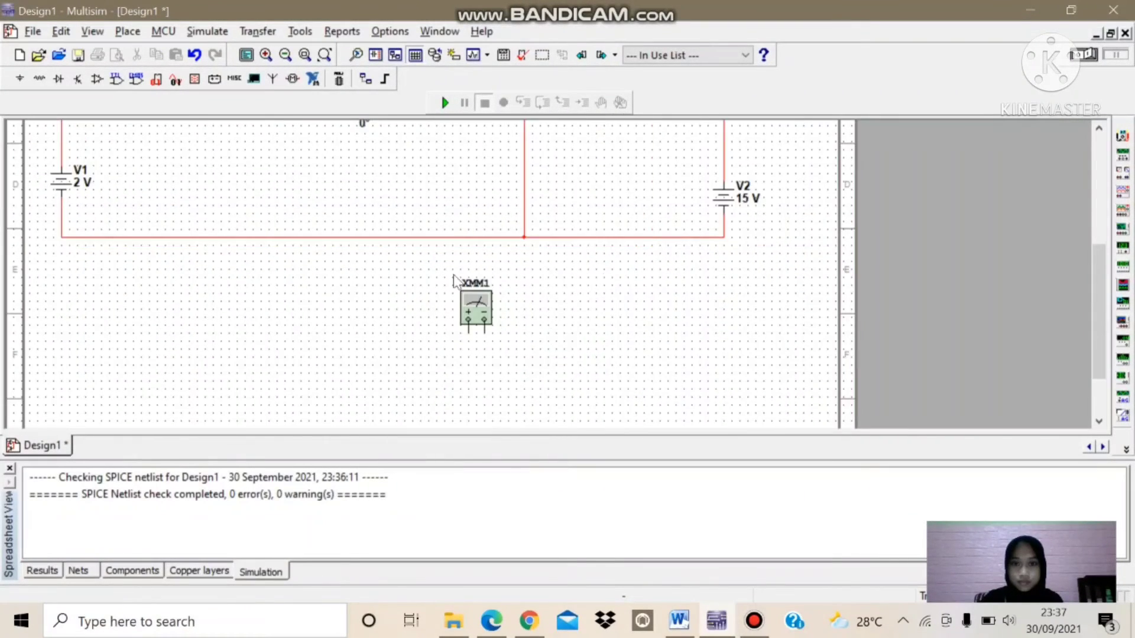
{"action": "scroll", "coordinate": [454, 278], "scroll_direction": "down", "scroll_amount": 1}
{"action": "scroll", "coordinate": [457, 277], "scroll_direction": "up", "scroll_amount": 1}
{"action": "left_click", "coordinate": [1098, 206]}
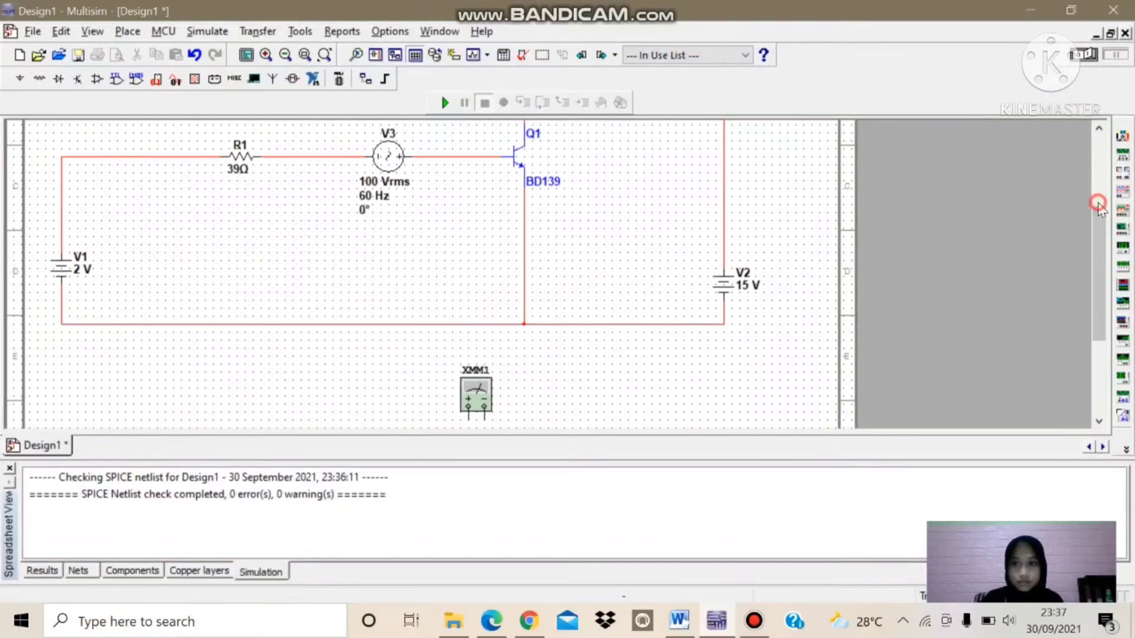
{"action": "left_click", "coordinate": [1100, 183]}
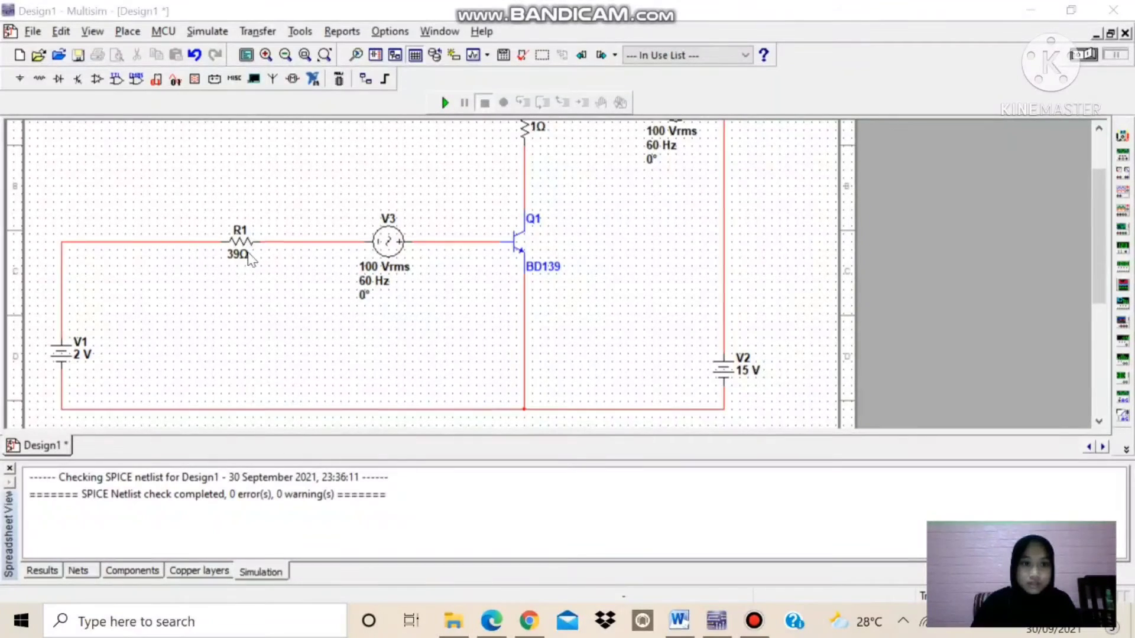
{"action": "left_click", "coordinate": [679, 620]}
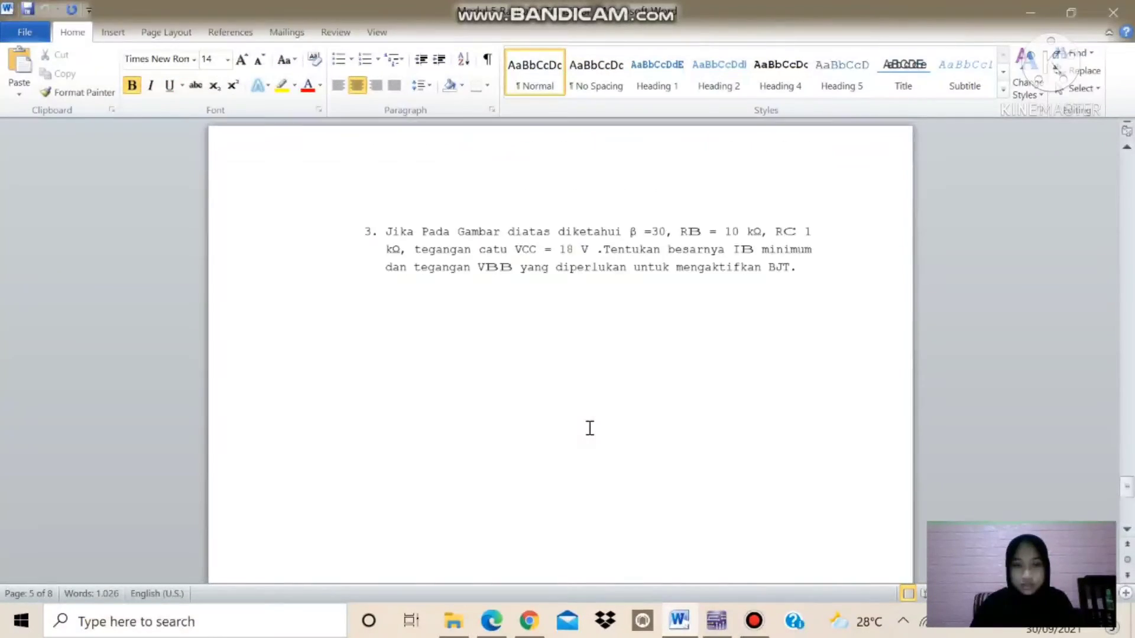
{"action": "scroll", "coordinate": [590, 428], "scroll_direction": "up", "scroll_amount": 3}
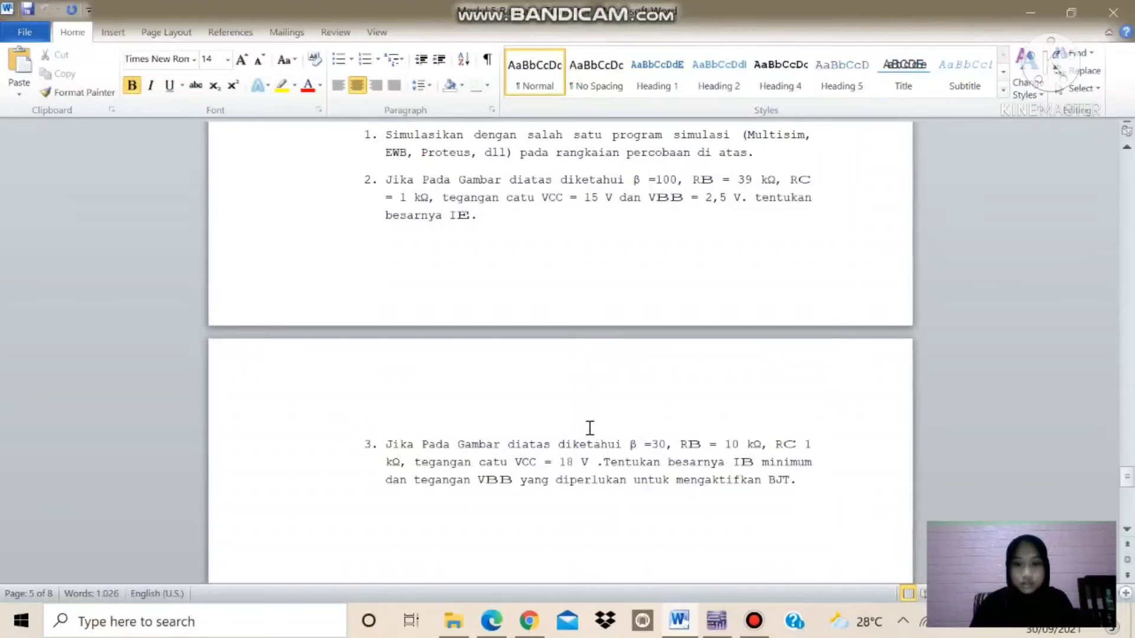
{"action": "scroll", "coordinate": [590, 428], "scroll_direction": "down", "scroll_amount": 1}
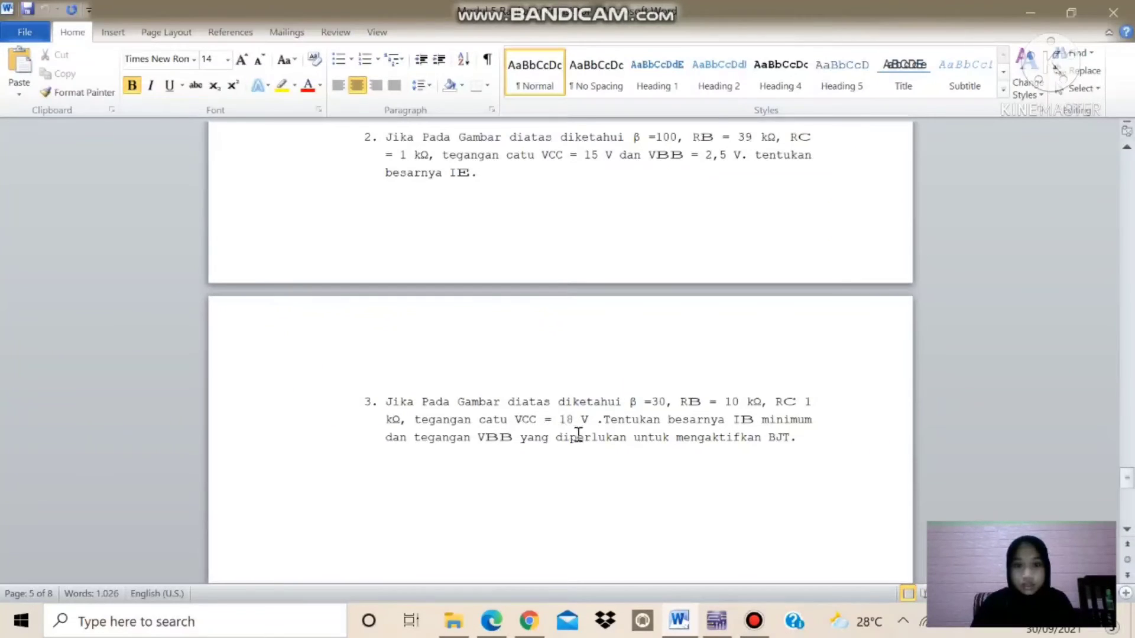
{"action": "left_click", "coordinate": [716, 621]}
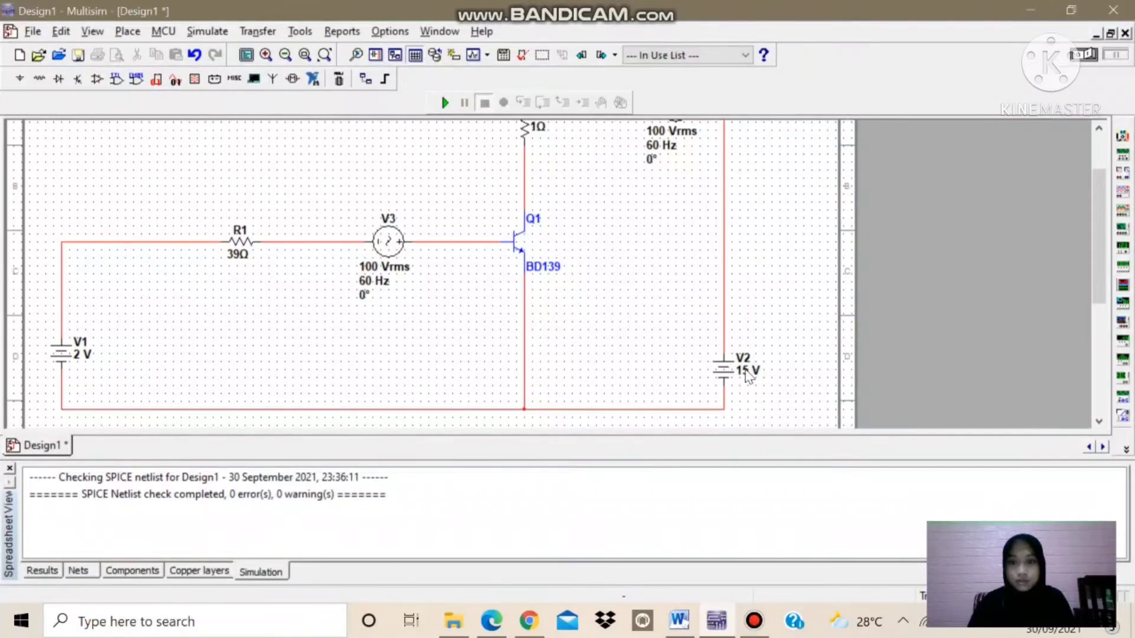
- Set the voltage of DC source V2 to 18 V
{"action": "double_click", "coordinate": [746, 371]}
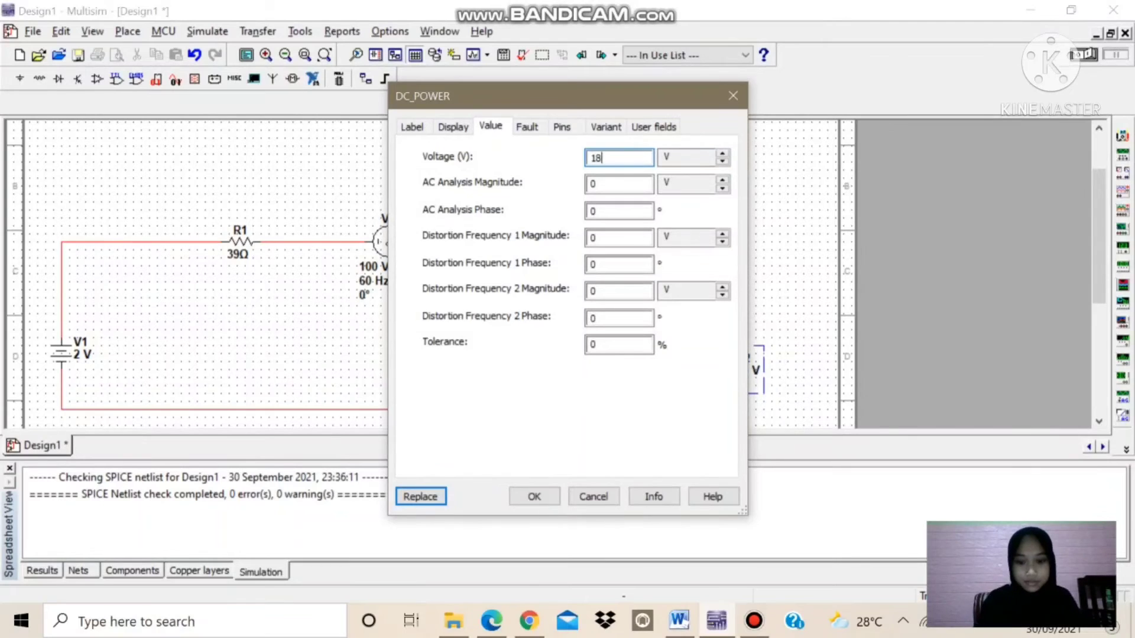
{"action": "type", "text": "18"}
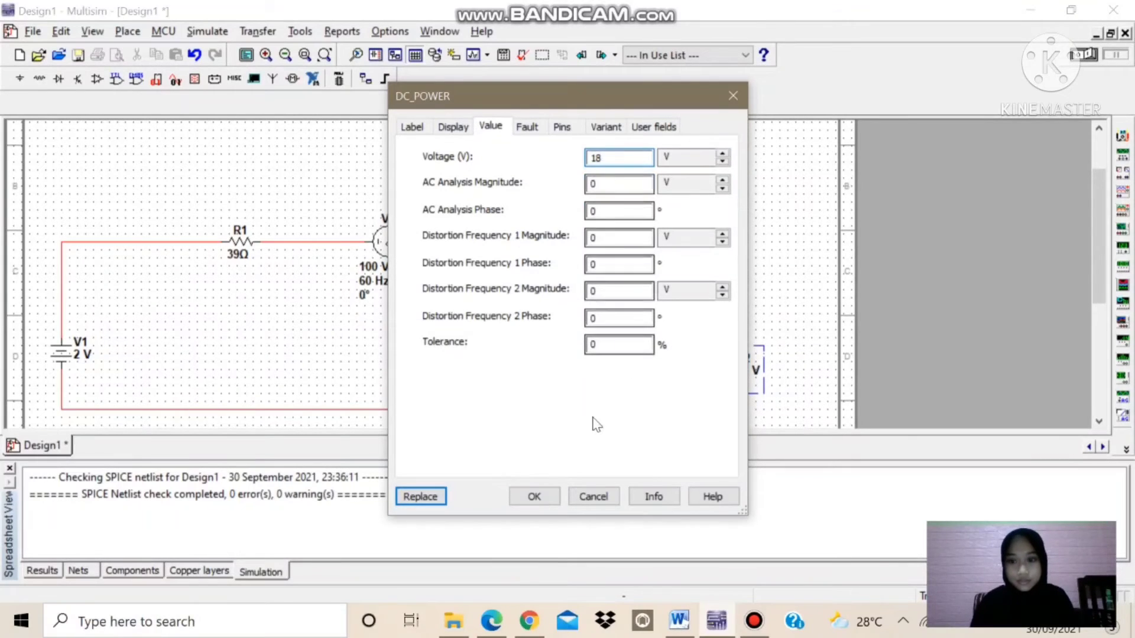
{"action": "left_click", "coordinate": [534, 497]}
- Set the RMS voltage of AC source V4 to 30 V
{"action": "scroll", "coordinate": [603, 269], "scroll_direction": "up", "scroll_amount": 1}
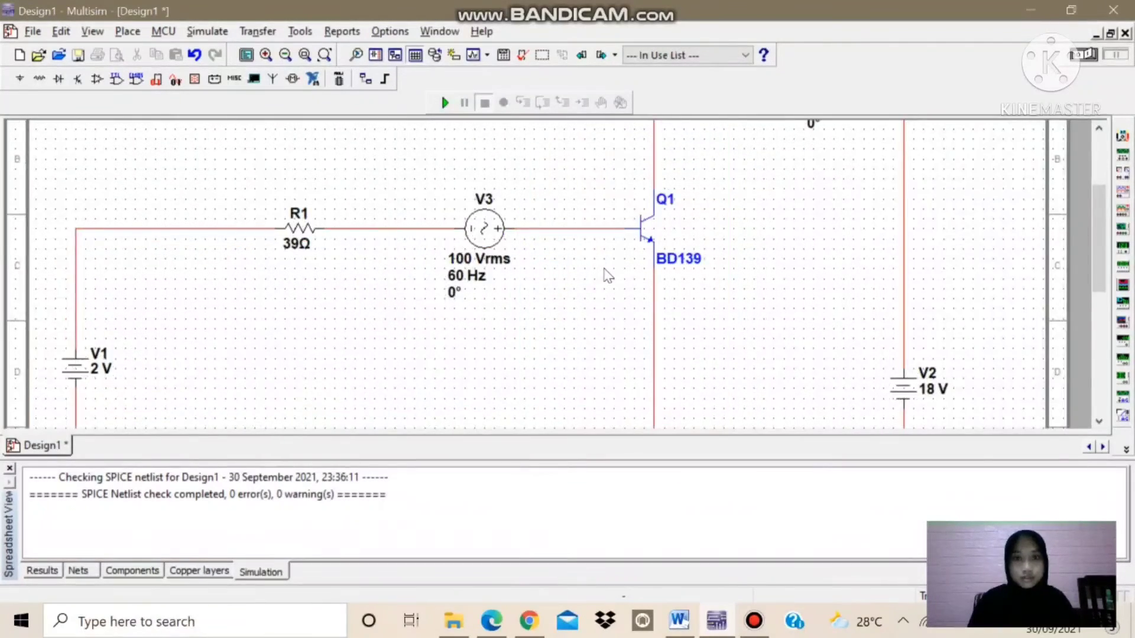
{"action": "scroll", "coordinate": [602, 264], "scroll_direction": "down", "scroll_amount": 1}
{"action": "scroll", "coordinate": [414, 283], "scroll_direction": "up", "scroll_amount": 1}
{"action": "scroll", "coordinate": [472, 282], "scroll_direction": "down", "scroll_amount": 1}
{"action": "scroll", "coordinate": [666, 284], "scroll_direction": "up", "scroll_amount": 1}
{"action": "scroll", "coordinate": [538, 279], "scroll_direction": "down", "scroll_amount": 1}
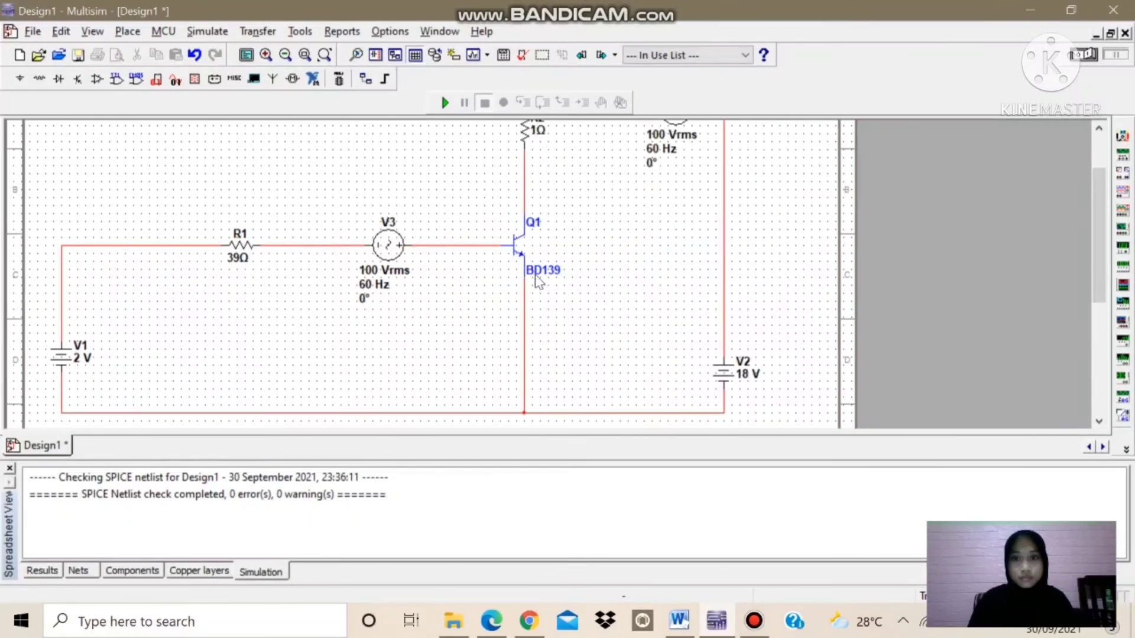
{"action": "scroll", "coordinate": [796, 201], "scroll_direction": "up", "scroll_amount": 3}
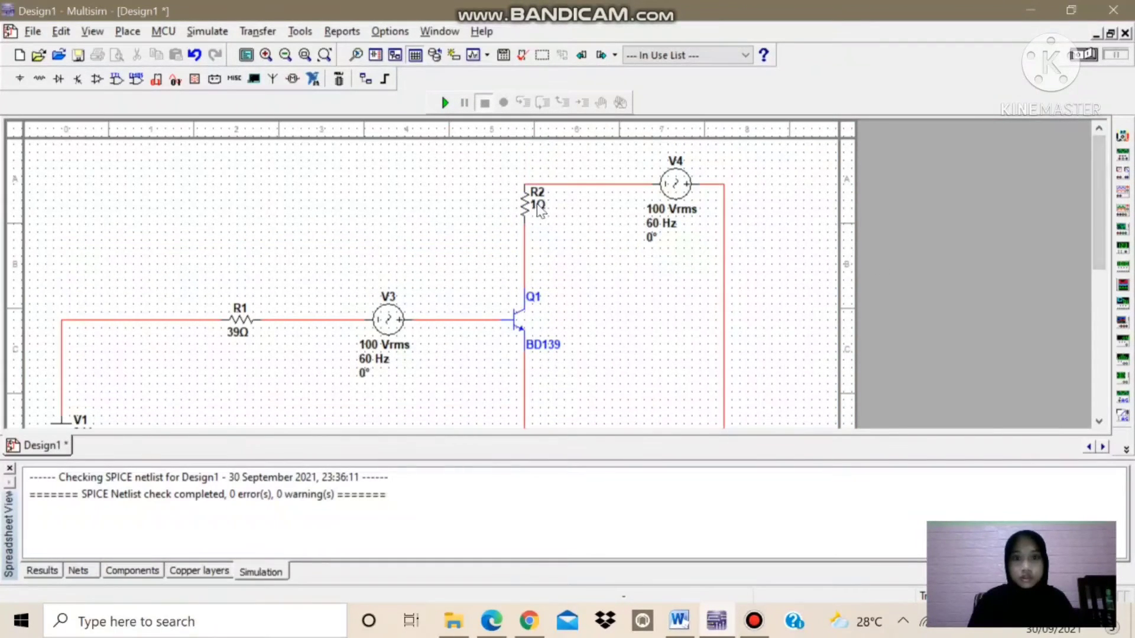
{"action": "left_click", "coordinate": [661, 227]}
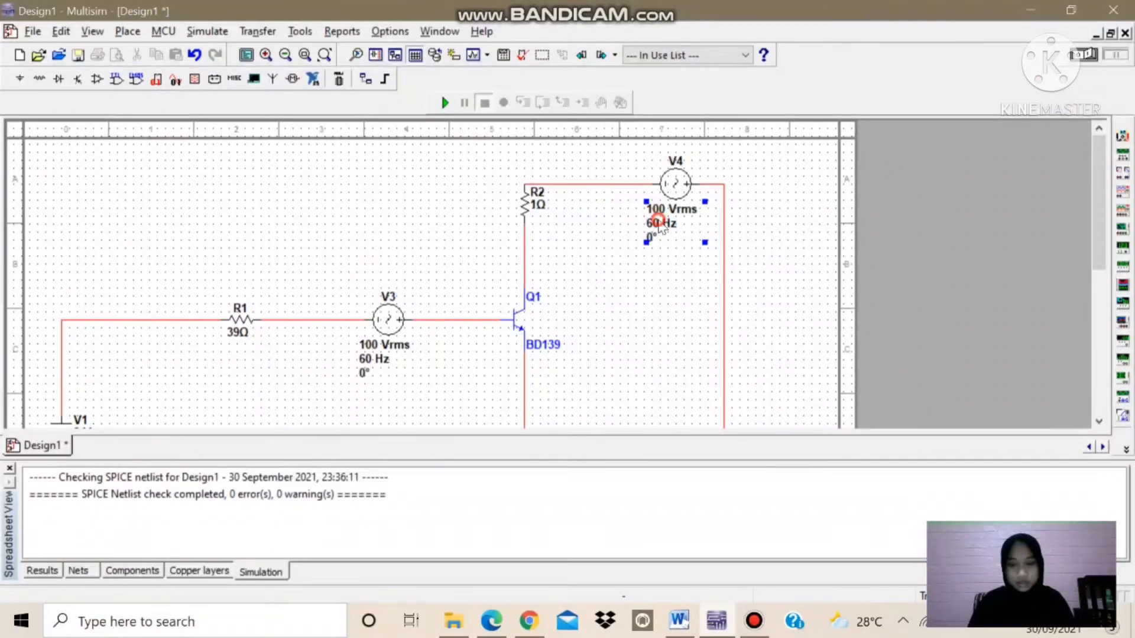
{"action": "double_click", "coordinate": [648, 203]}
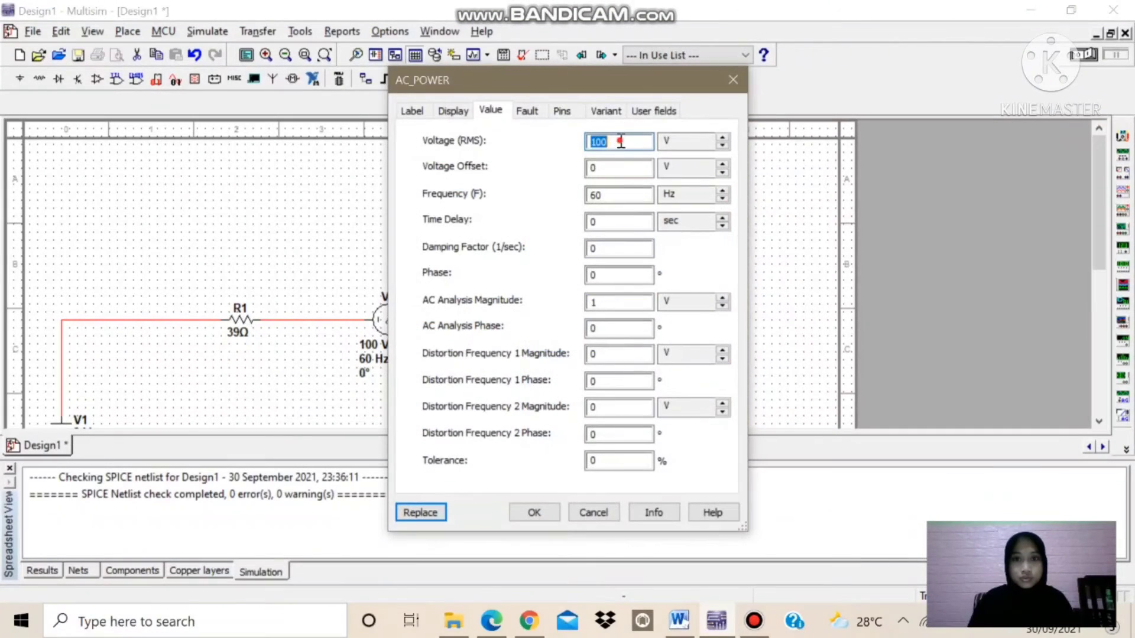
{"action": "left_click", "coordinate": [621, 142]}
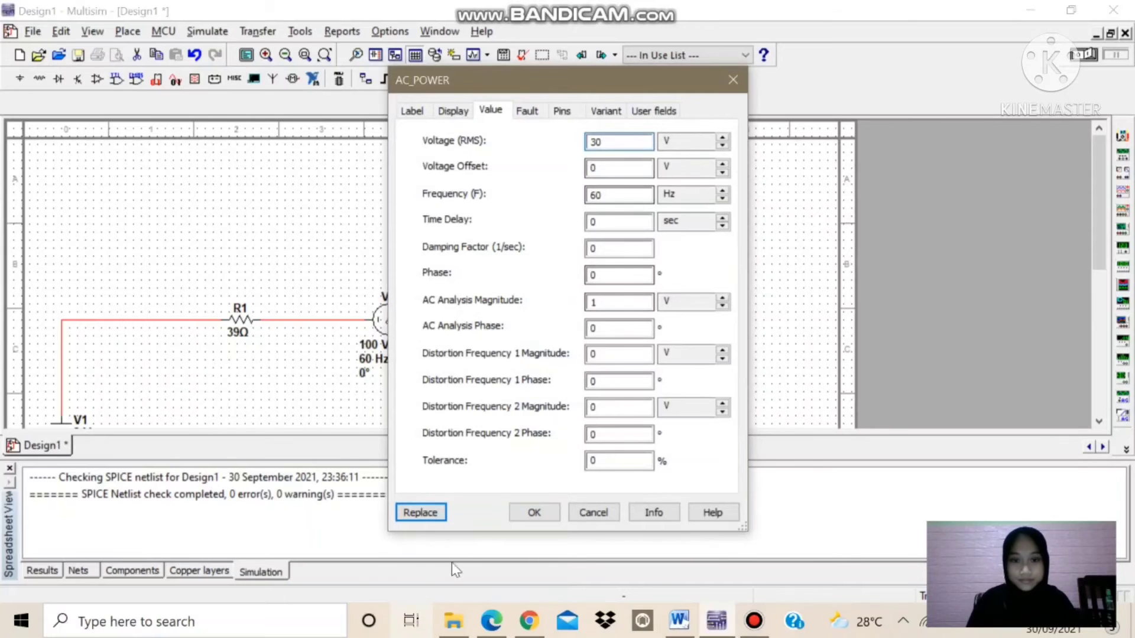
{"action": "left_click", "coordinate": [521, 513]}
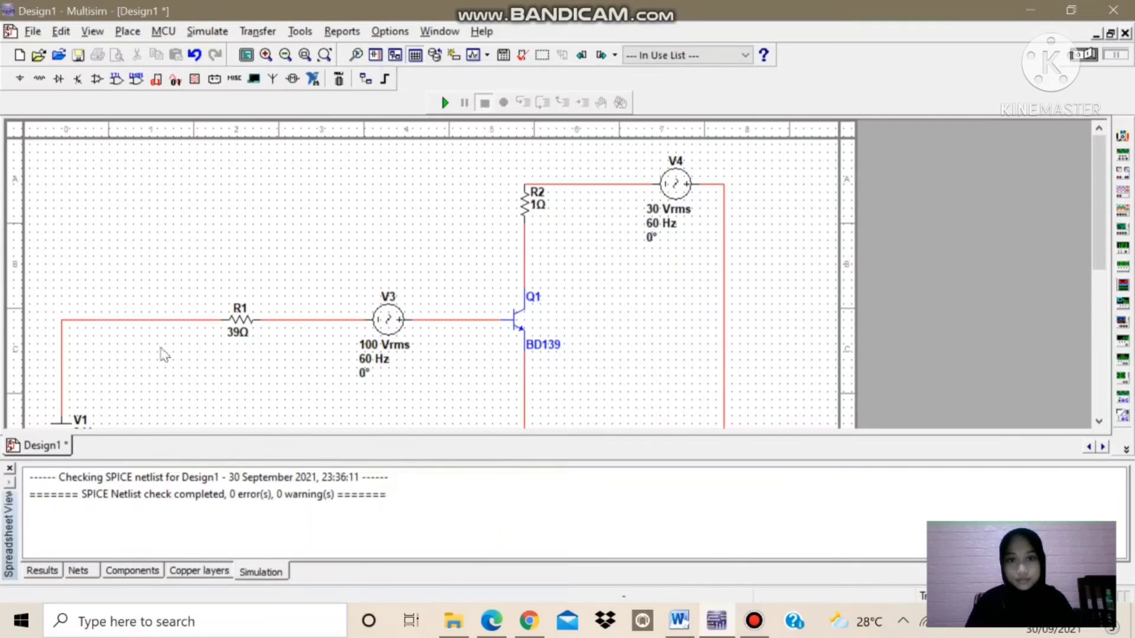
- Set the RMS voltage of AC source V3 to 30 V
{"action": "left_click", "coordinate": [365, 364]}
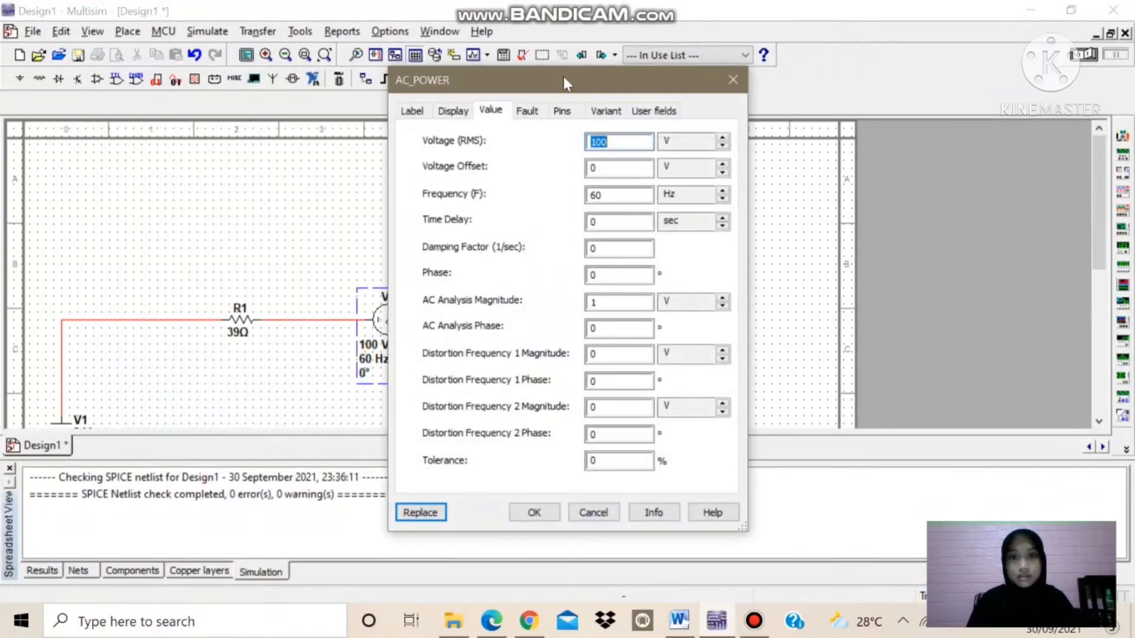
{"action": "left_click", "coordinate": [611, 143]}
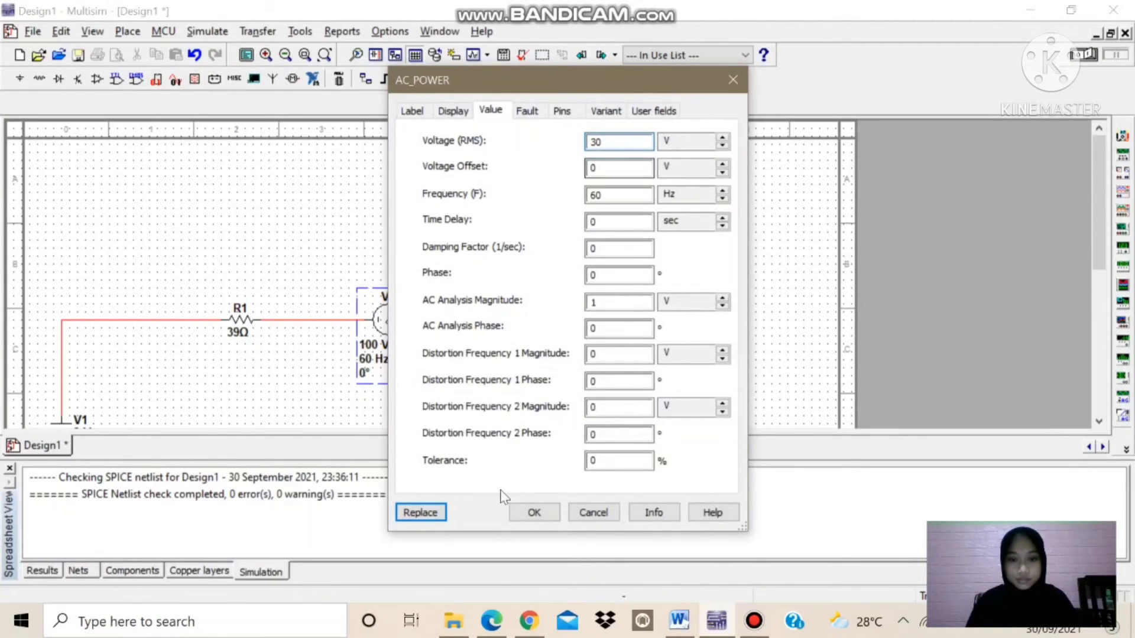
{"action": "left_click", "coordinate": [533, 512]}
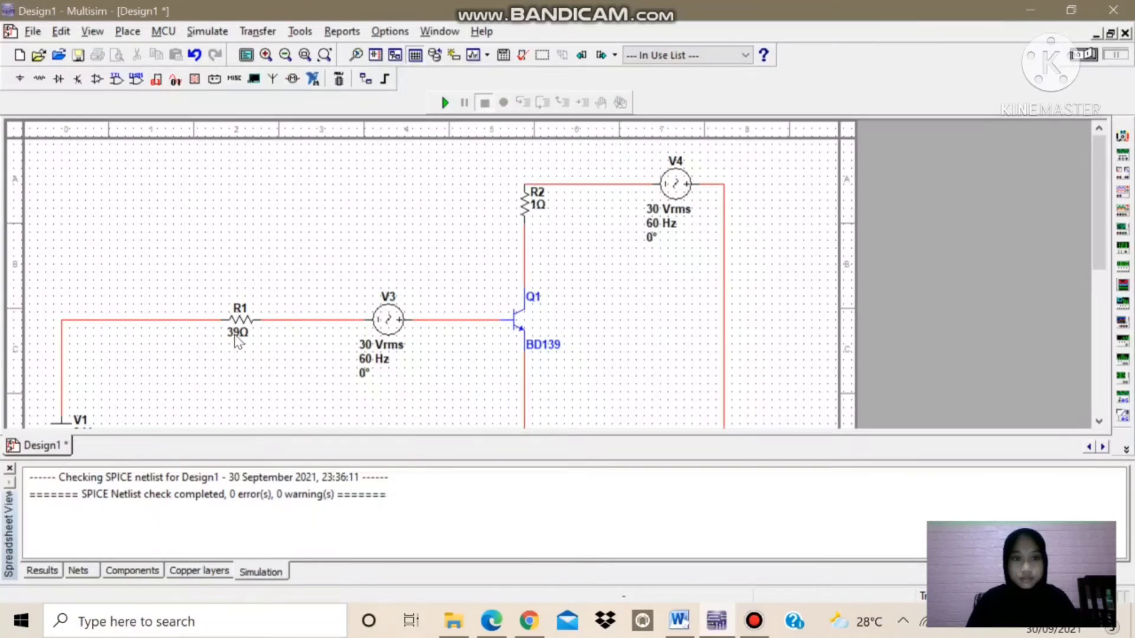
- Set the resistance of R1 to 10 Ω
{"action": "left_click", "coordinate": [237, 335]}
{"action": "double_click", "coordinate": [237, 334]}
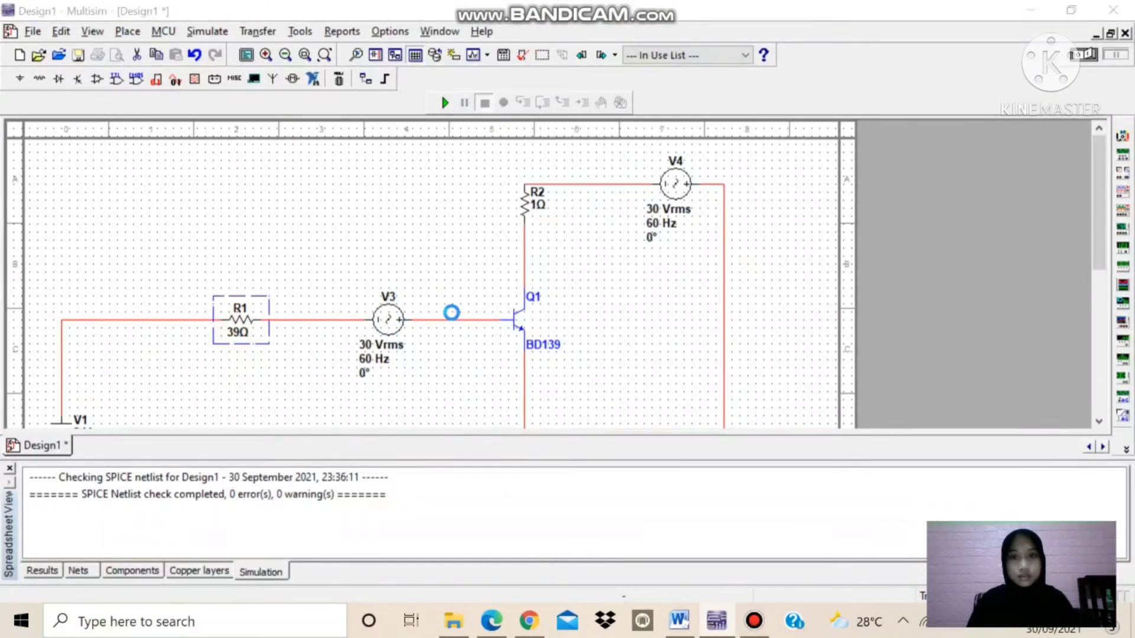
{"action": "left_click", "coordinate": [530, 131]}
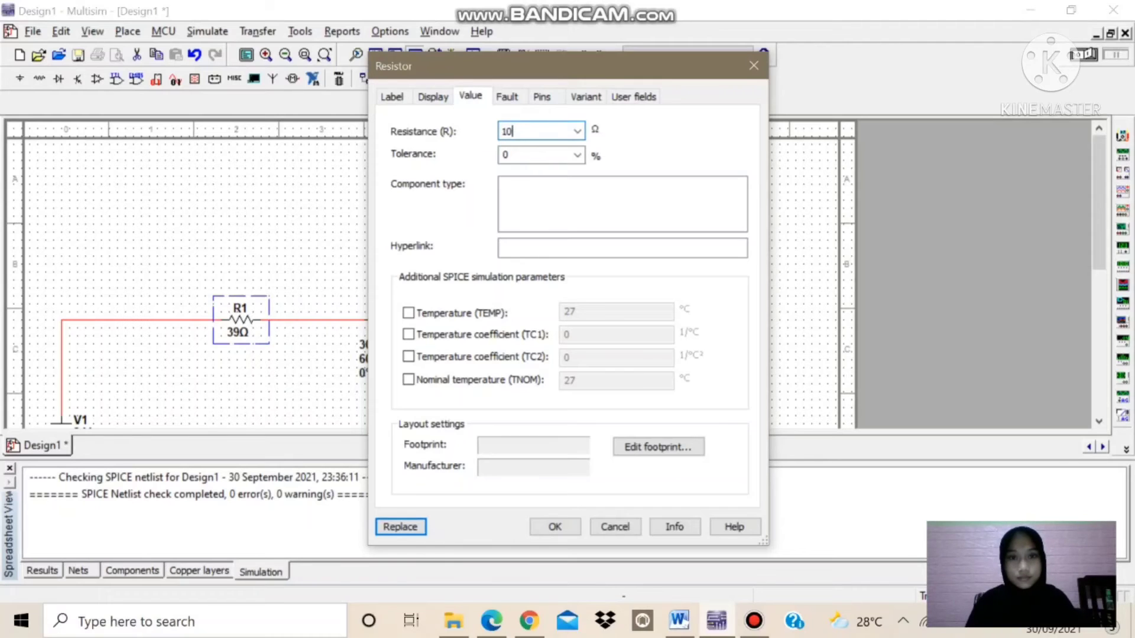
{"action": "type", "text": "10"}
{"action": "left_click", "coordinate": [554, 527]}
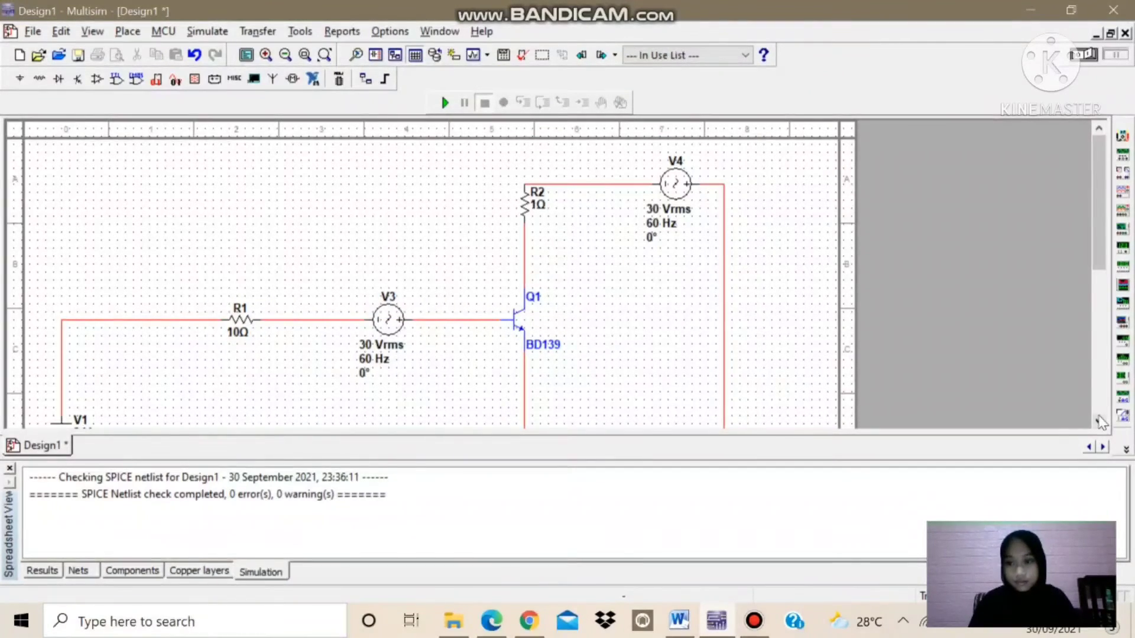
{"action": "left_click", "coordinate": [1099, 421]}
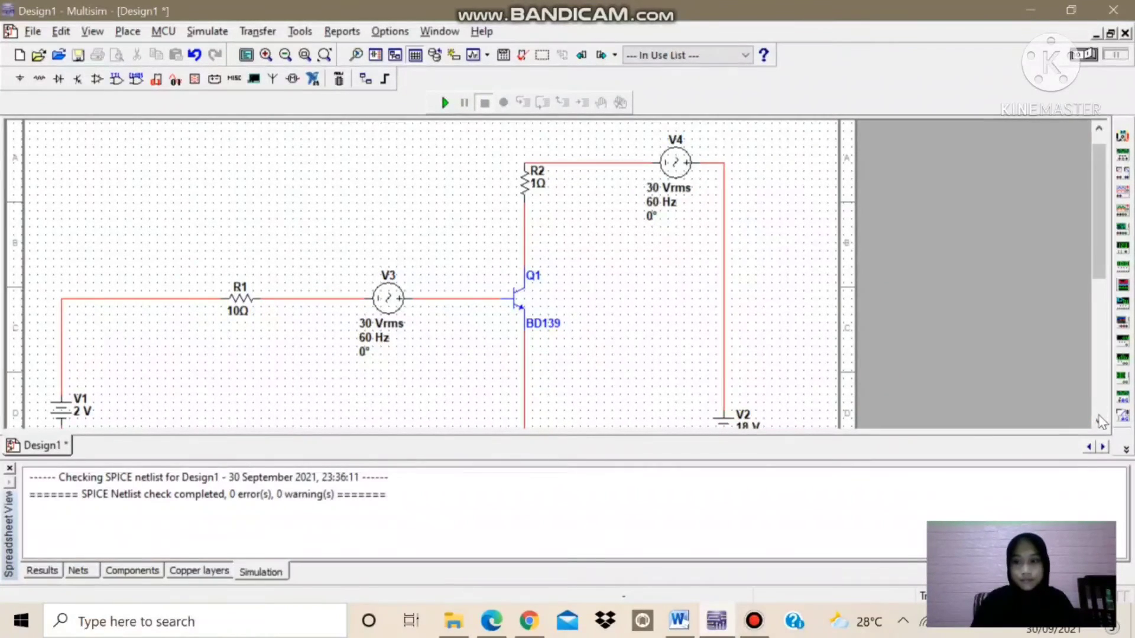
{"action": "left_click", "coordinate": [1099, 422]}
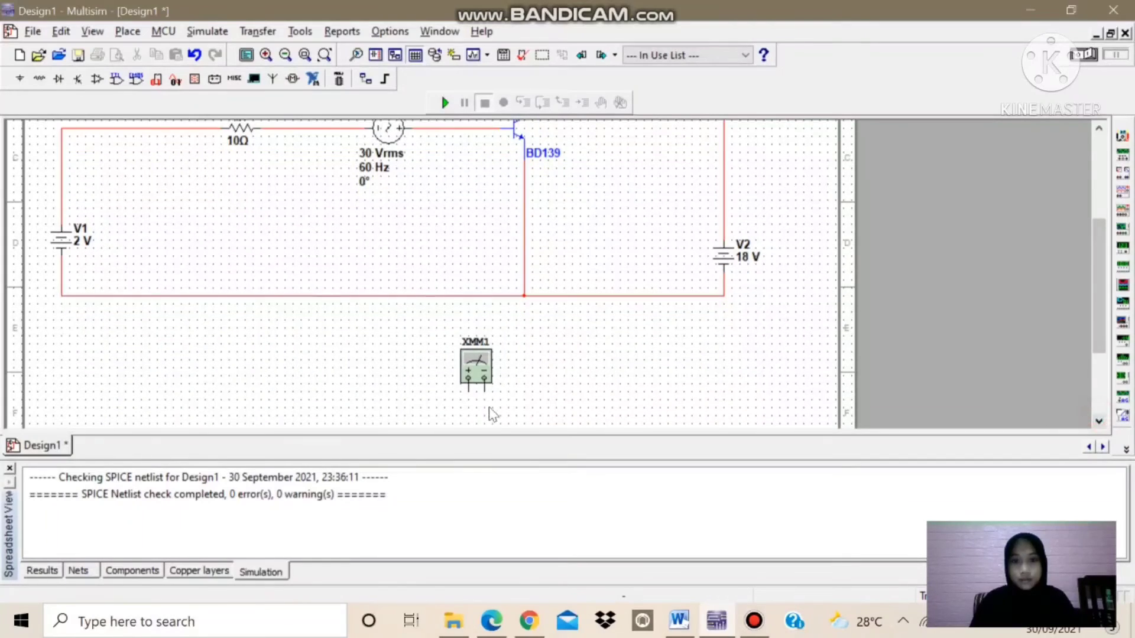
- Set the ammeter resistance of multimeter XMM1 to 10 Ω
{"action": "double_click", "coordinate": [476, 365]}
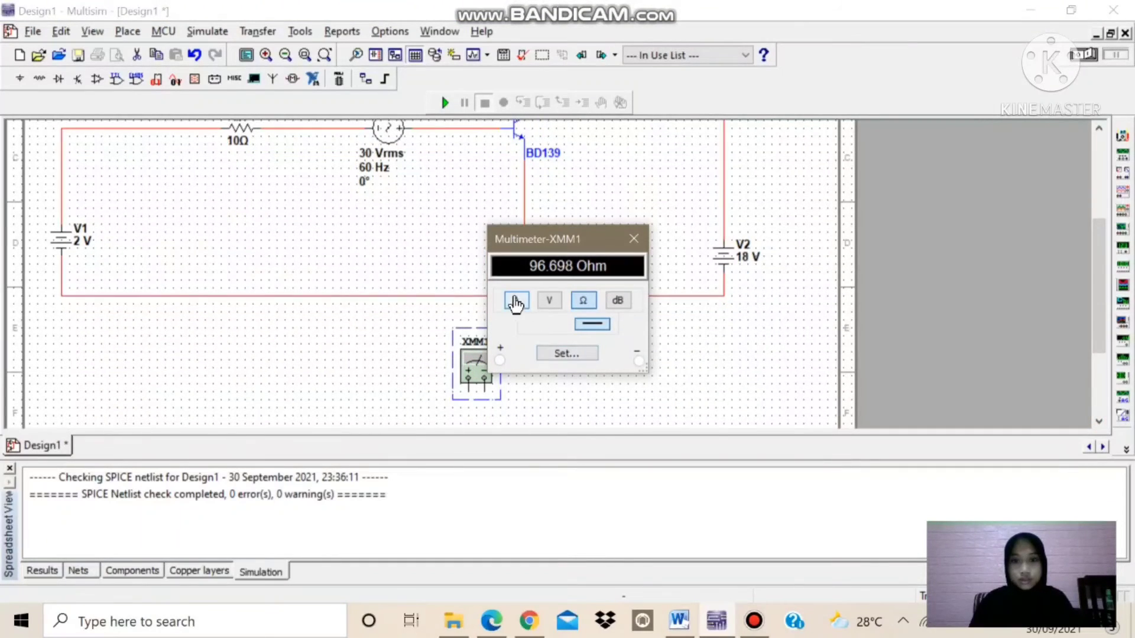
{"action": "left_click", "coordinate": [566, 354]}
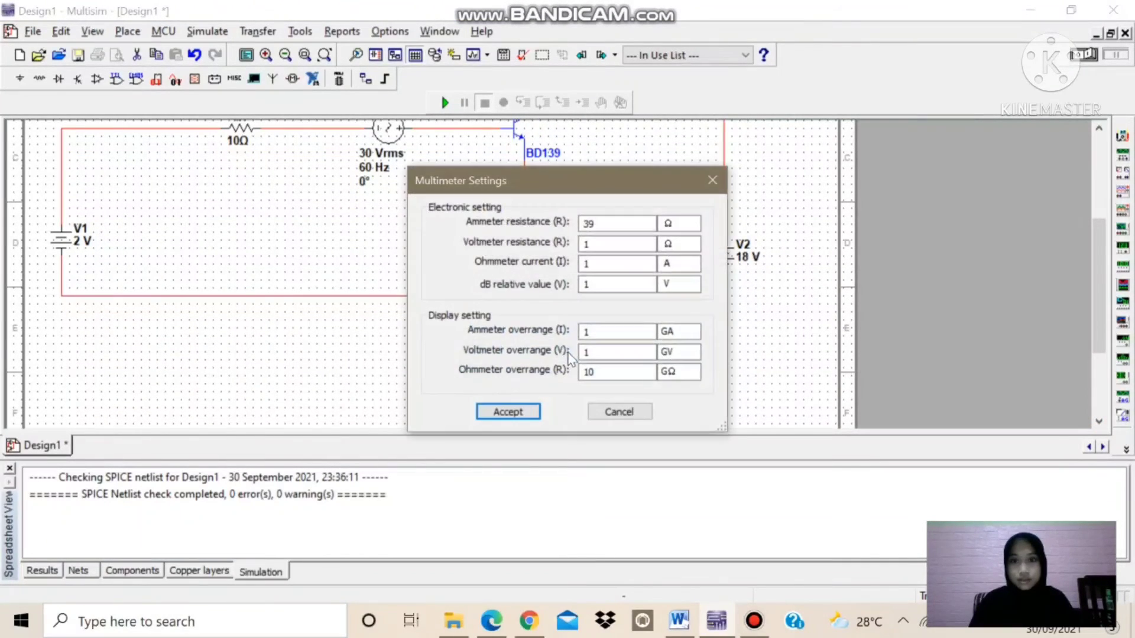
{"action": "left_click", "coordinate": [601, 223]}
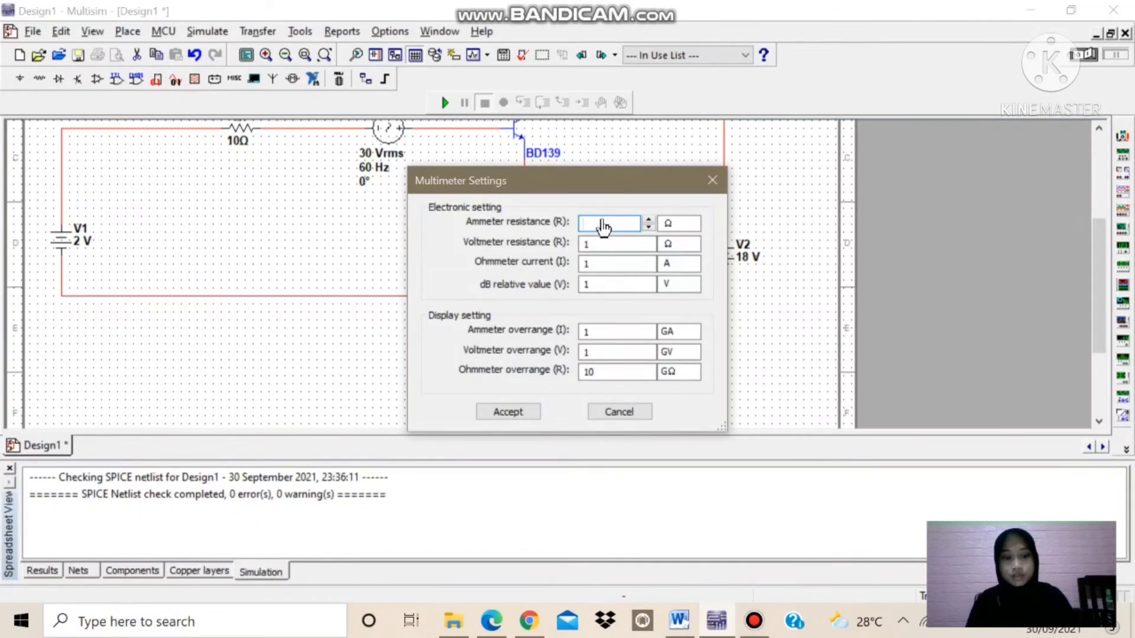
{"action": "type", "text": "10"}
{"action": "left_click", "coordinate": [497, 407]}
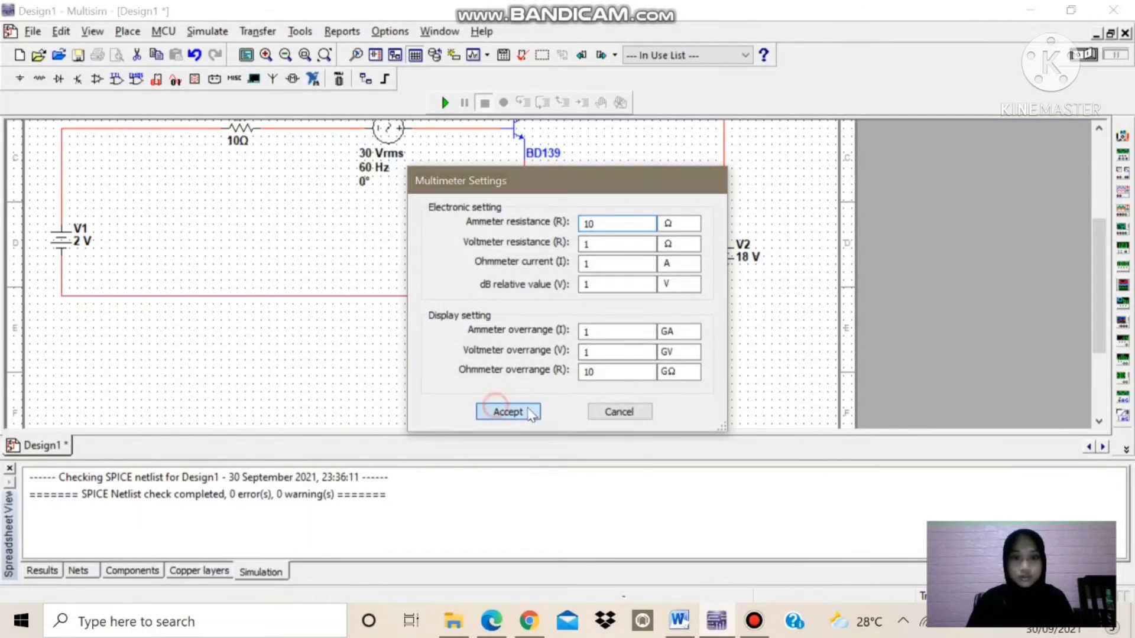
{"action": "left_click", "coordinate": [629, 239]}
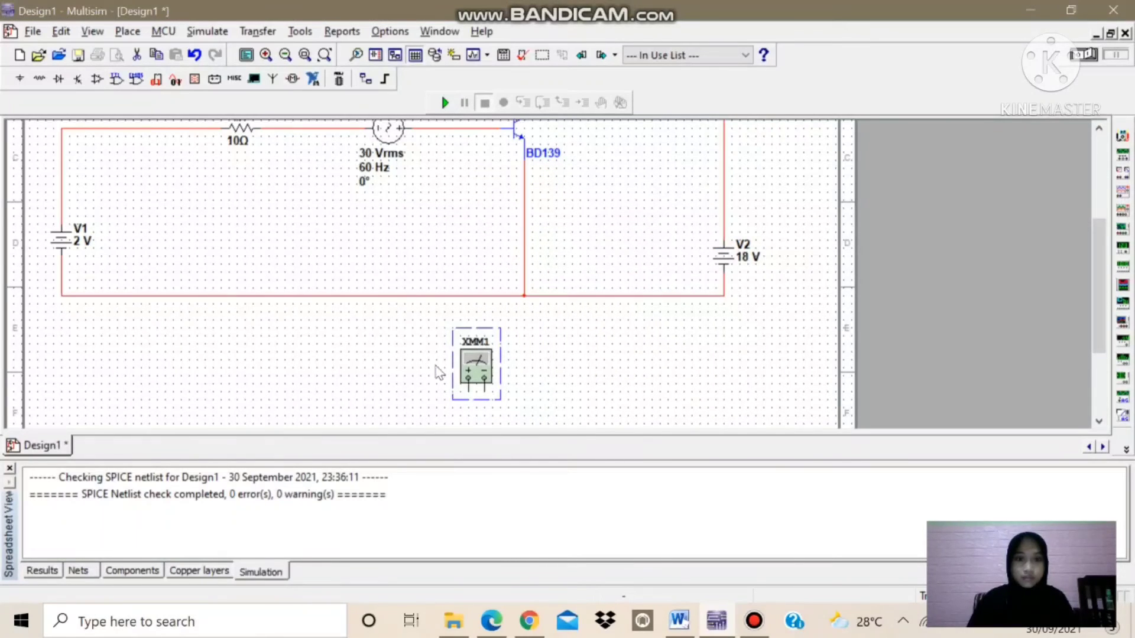
- Move multimeter XMM1 beneath the gap between R1 and V3 and connect its positive terminal to the wire joining them
{"action": "left_click", "coordinate": [468, 391]}
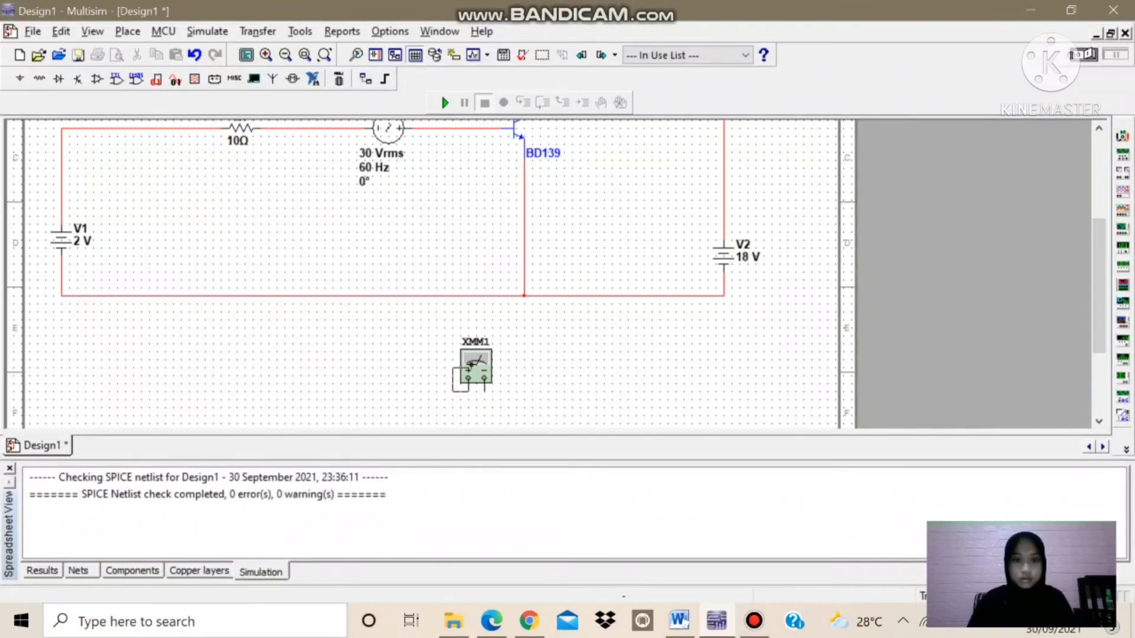
{"action": "left_click", "coordinate": [468, 391]}
{"action": "left_click_drag", "start_coordinate": [471, 363], "coordinate": [309, 362]}
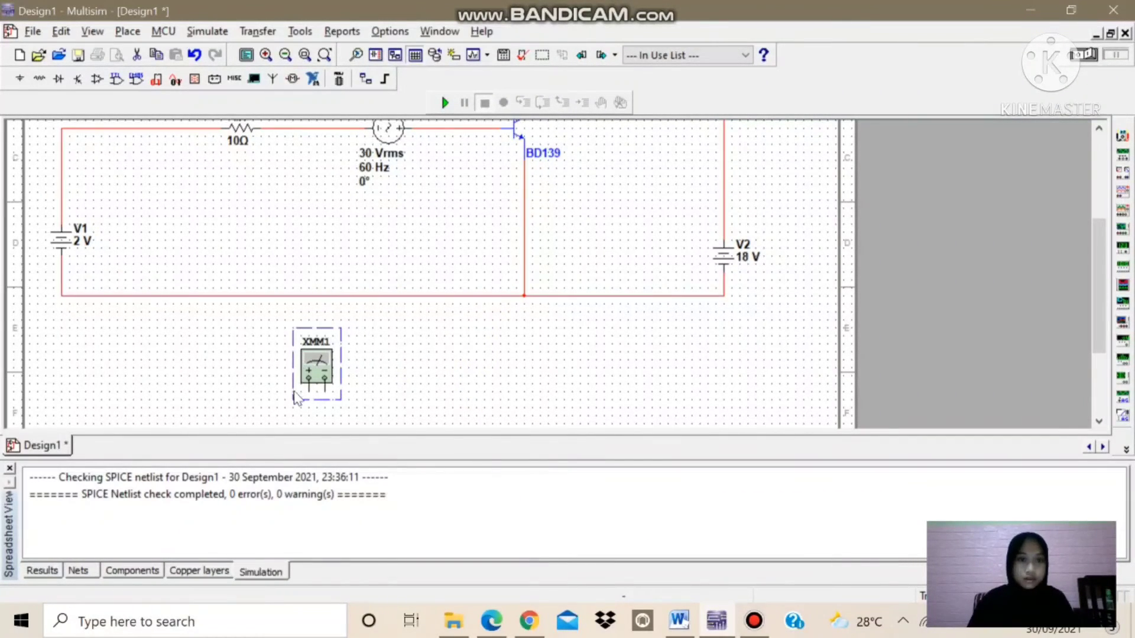
{"action": "left_click", "coordinate": [309, 391]}
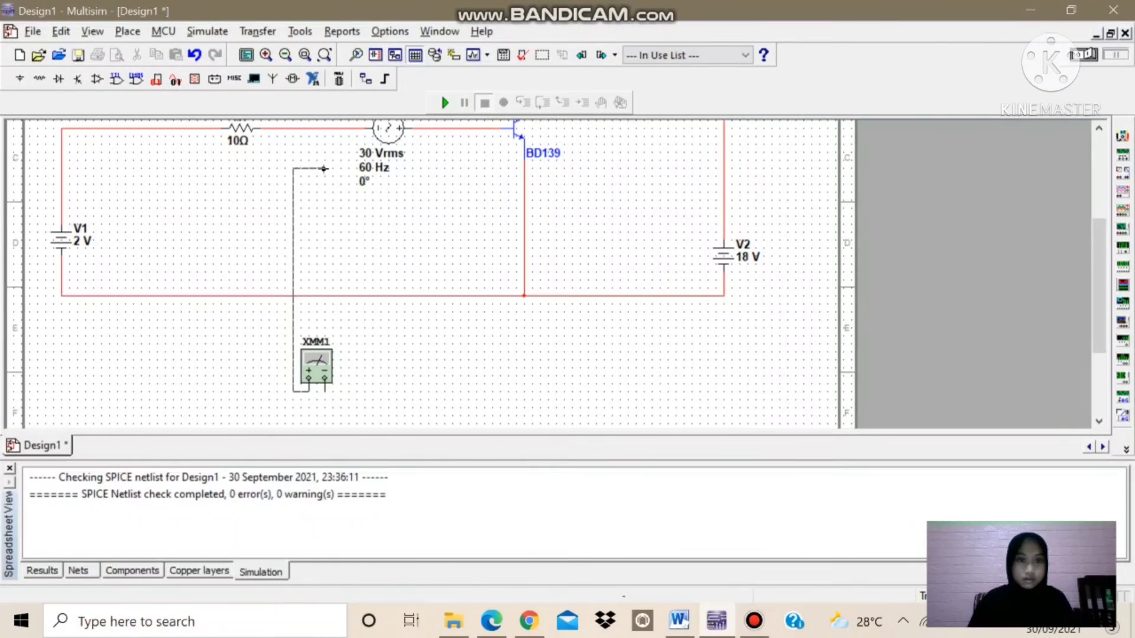
{"action": "scroll", "coordinate": [335, 152], "scroll_direction": "up", "scroll_amount": 3}
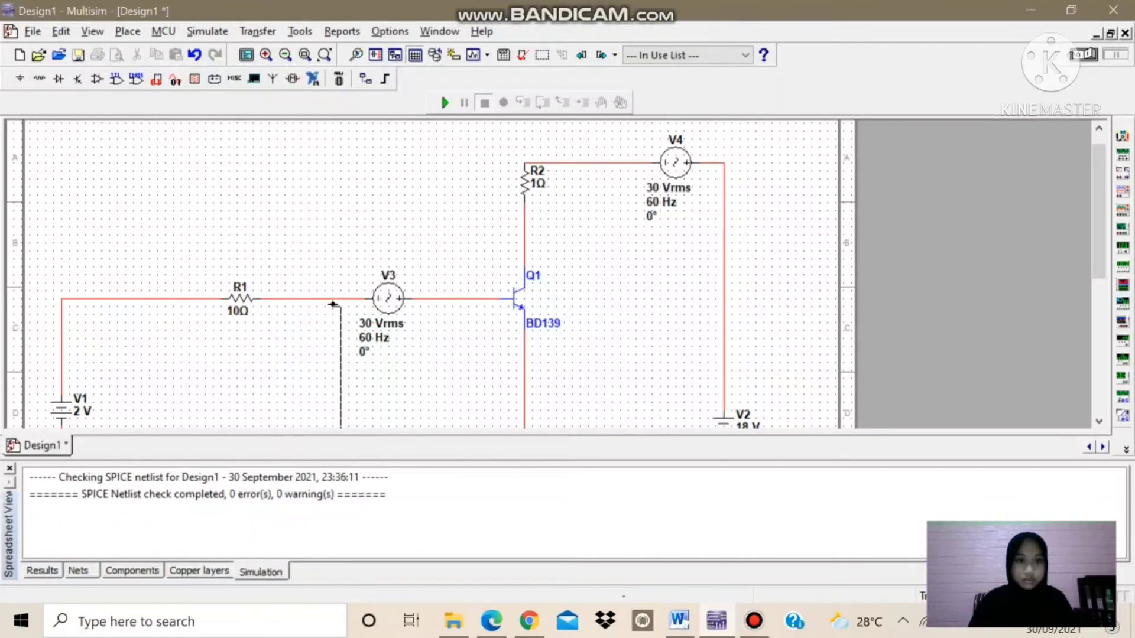
{"action": "left_click", "coordinate": [333, 300]}
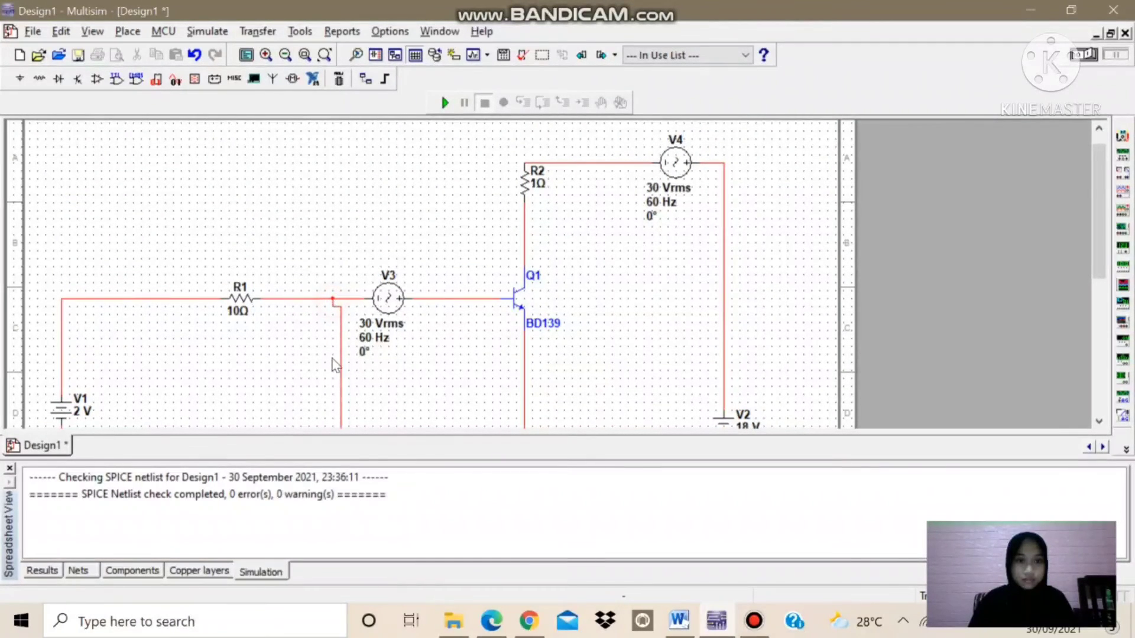
- Connect the negative terminal of multimeter XMM1 to the wire between V3 and the base of Q1
{"action": "left_click", "coordinate": [1097, 370]}
{"action": "left_click", "coordinate": [1097, 370]}
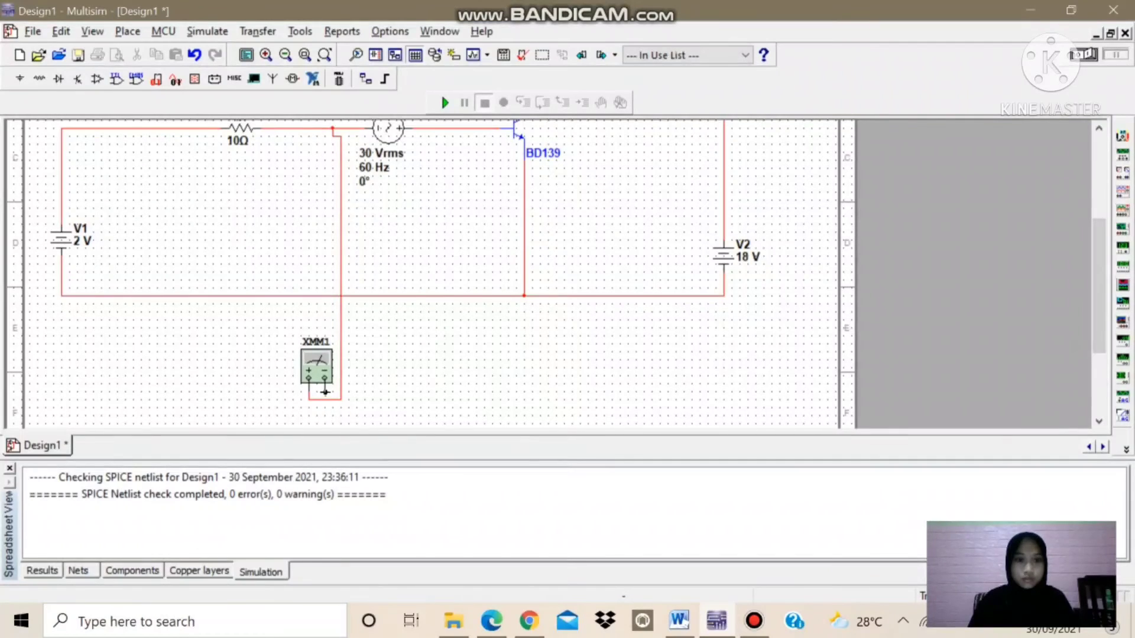
{"action": "left_click", "coordinate": [325, 391]}
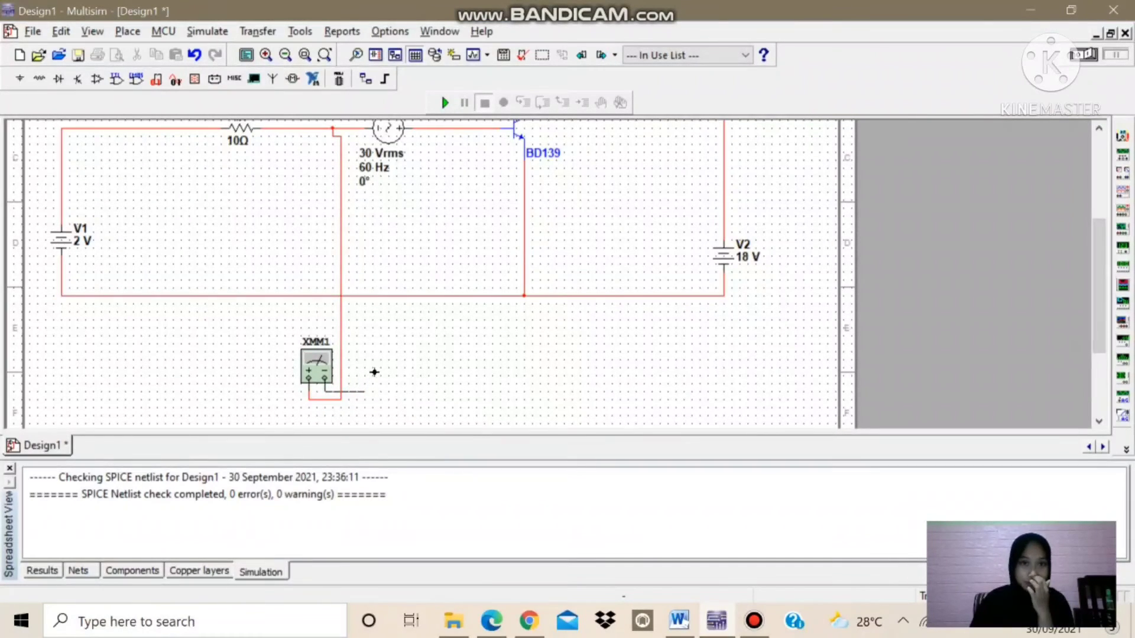
{"action": "scroll", "coordinate": [417, 165], "scroll_direction": "up", "scroll_amount": 3}
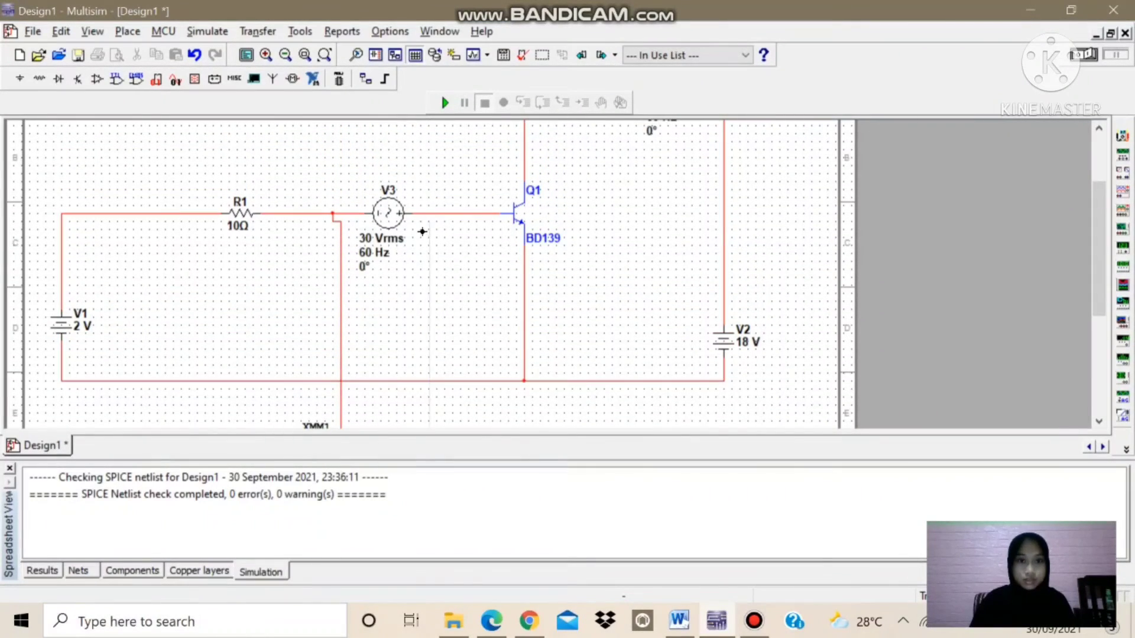
{"action": "left_click", "coordinate": [430, 216]}
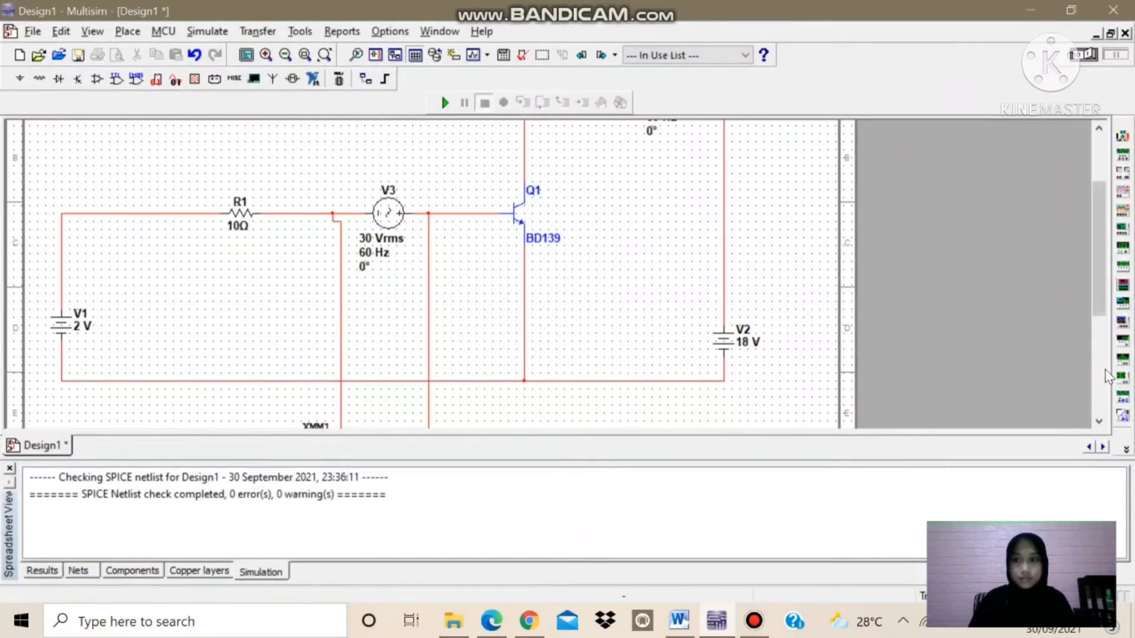
- Run the simulation, measure the AC current with multimeter XMM1, and decline the Convergence Assistant
{"action": "scroll", "coordinate": [785, 339], "scroll_direction": "down", "scroll_amount": 5}
{"action": "scroll", "coordinate": [590, 282], "scroll_direction": "down", "scroll_amount": 3, "text": "ctrl"}
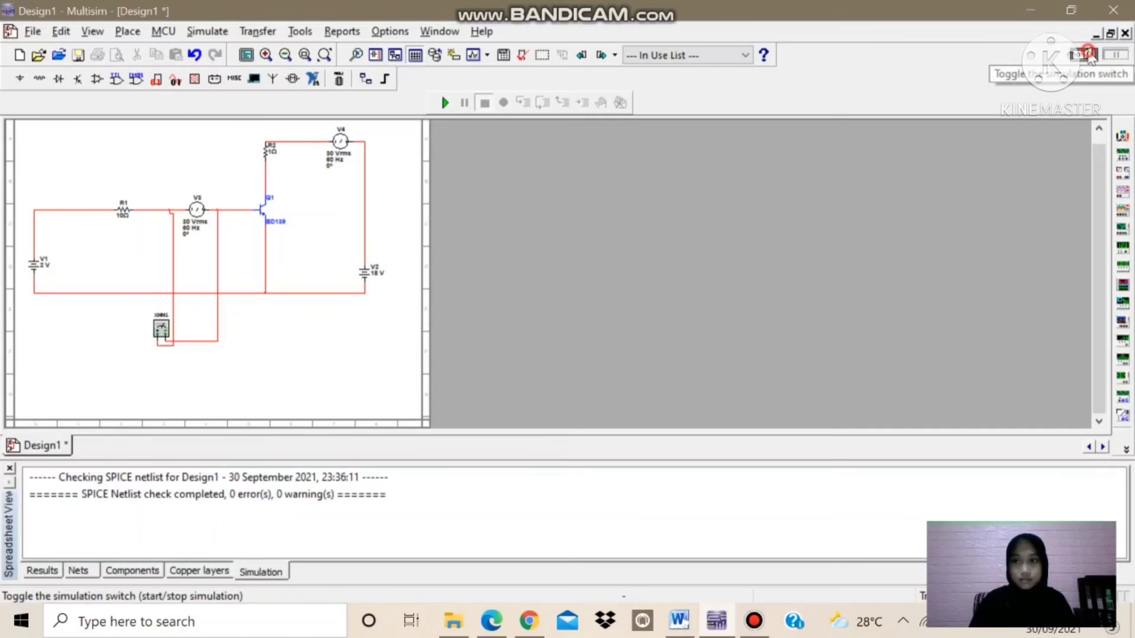
{"action": "left_click", "coordinate": [1090, 56]}
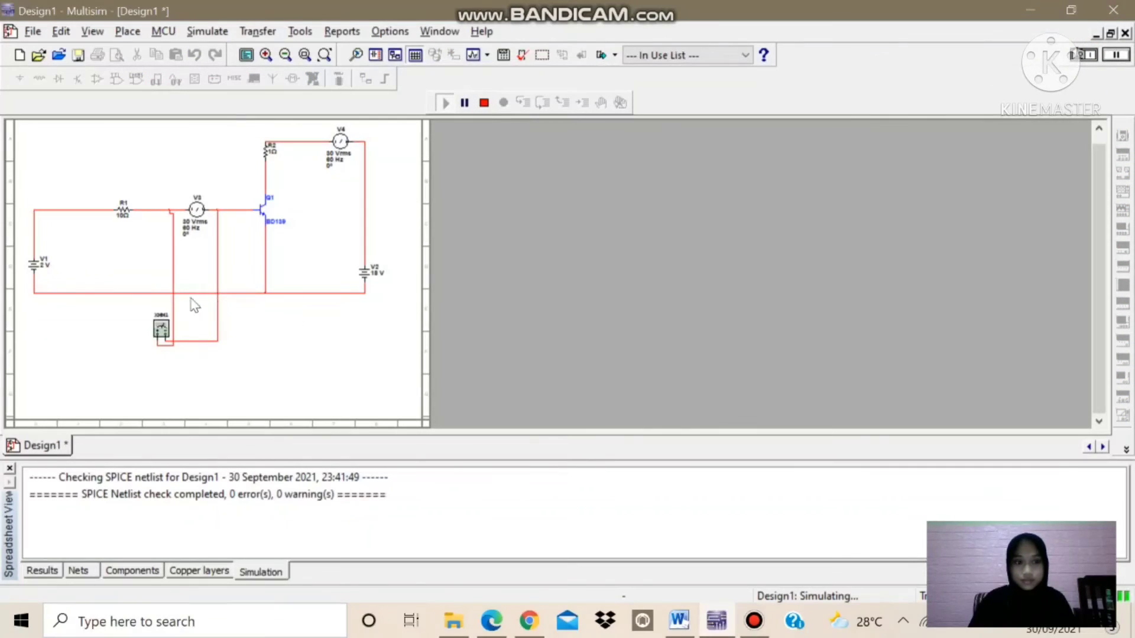
{"action": "double_click", "coordinate": [156, 336]}
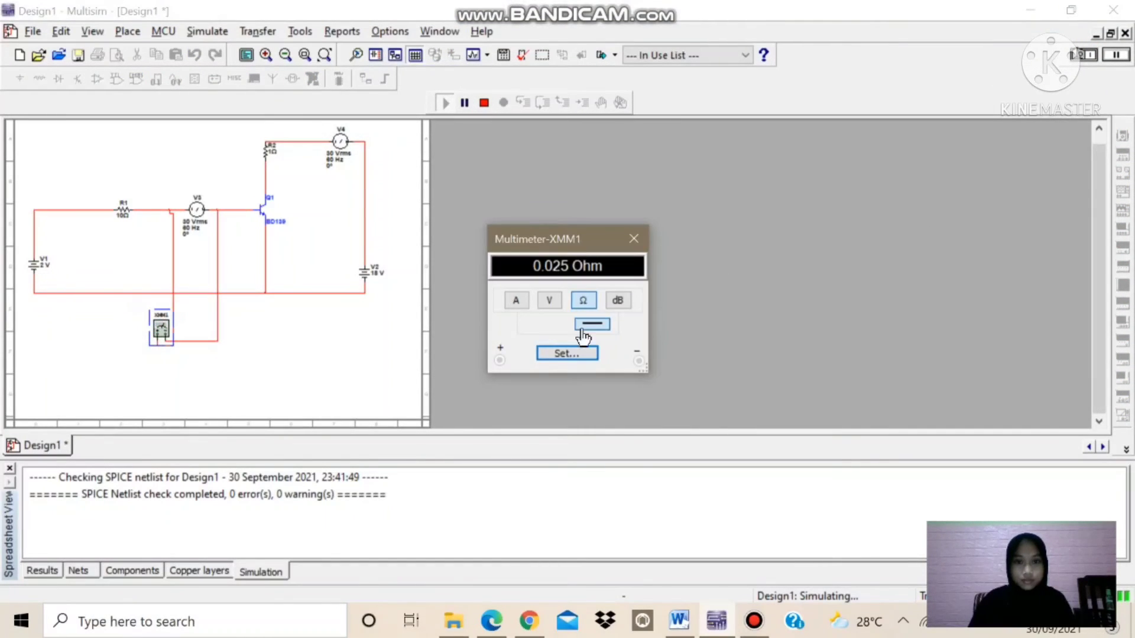
{"action": "left_click", "coordinate": [515, 302]}
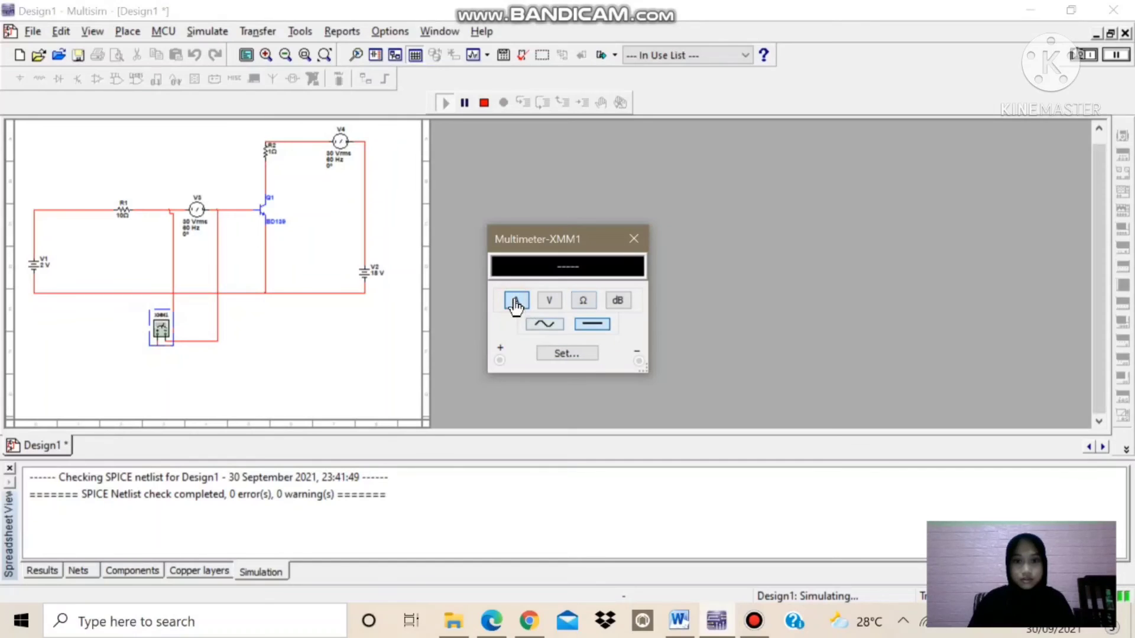
{"action": "left_click", "coordinate": [541, 324]}
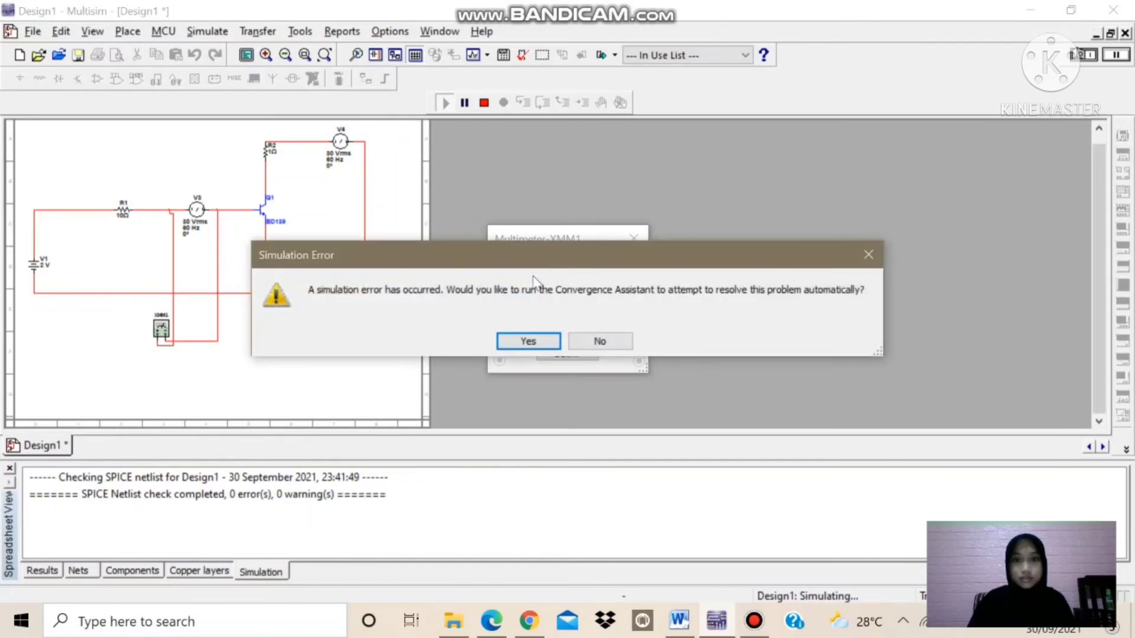
{"action": "left_click", "coordinate": [582, 341]}
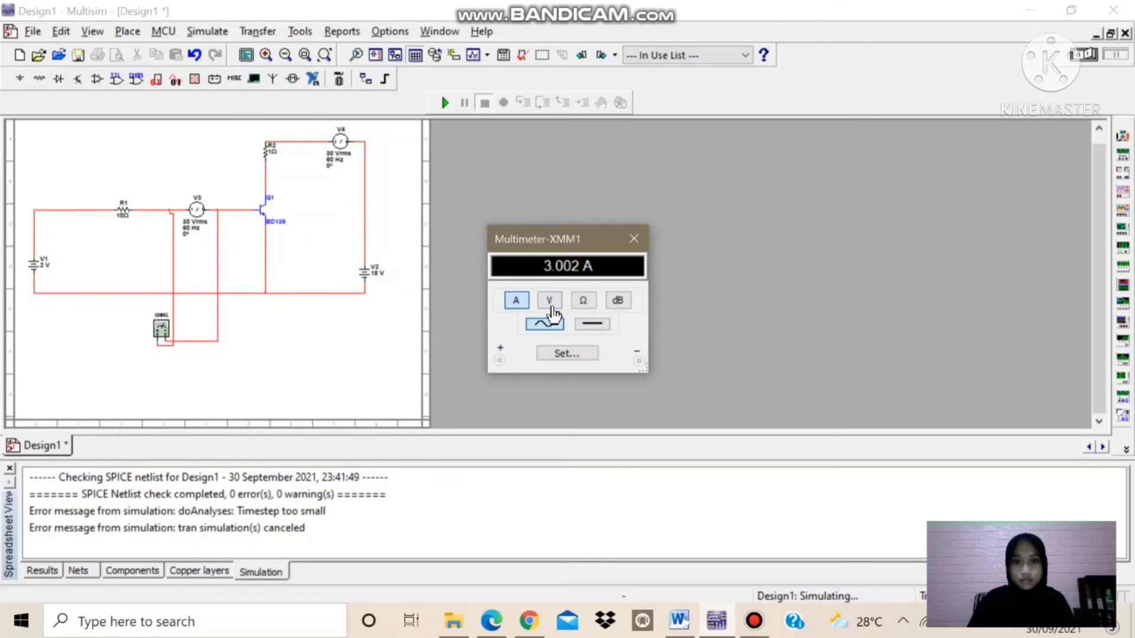
- Switch XMM1 to voltage, rerun the simulation to measure the AC voltage across V3, and dismiss the simulation error
{"action": "left_click", "coordinate": [549, 302]}
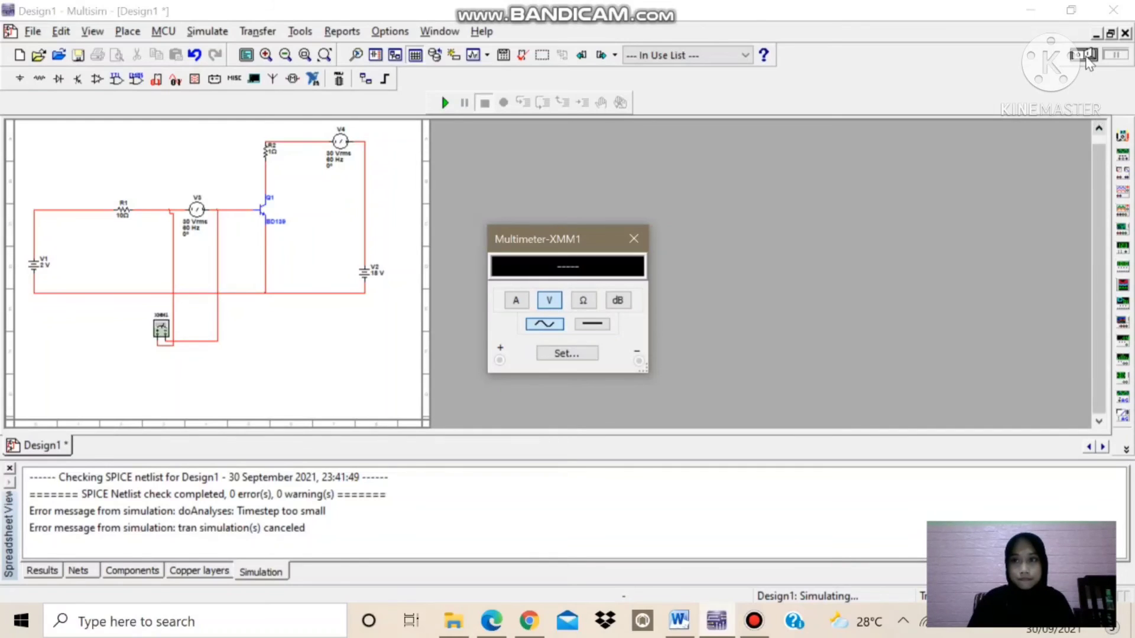
{"action": "left_click", "coordinate": [1088, 59]}
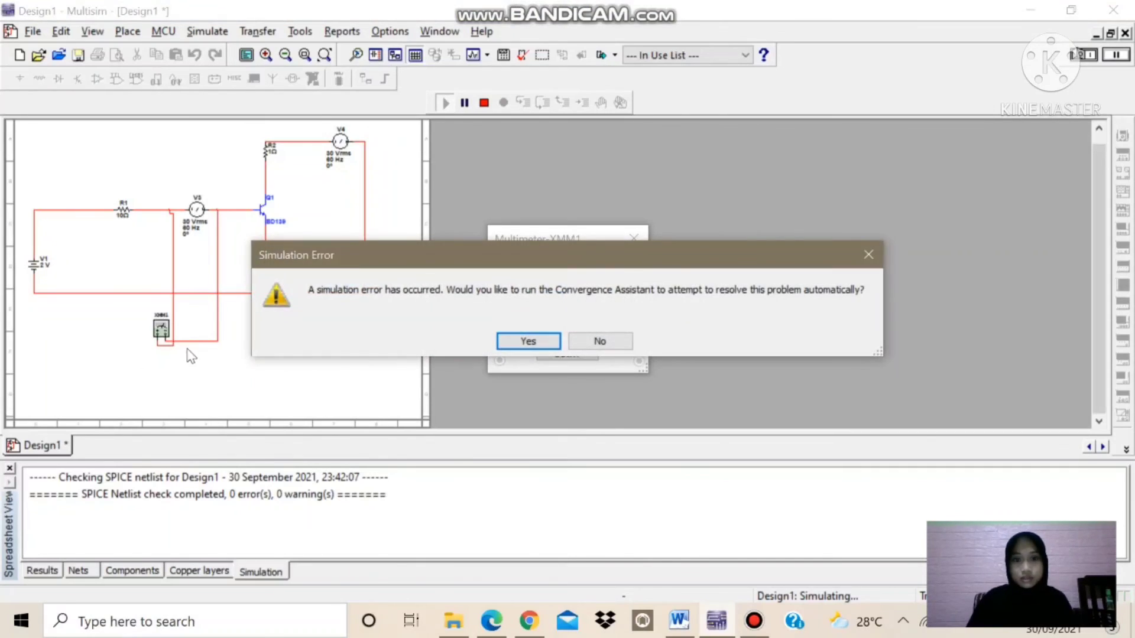
{"action": "left_click", "coordinate": [868, 254]}
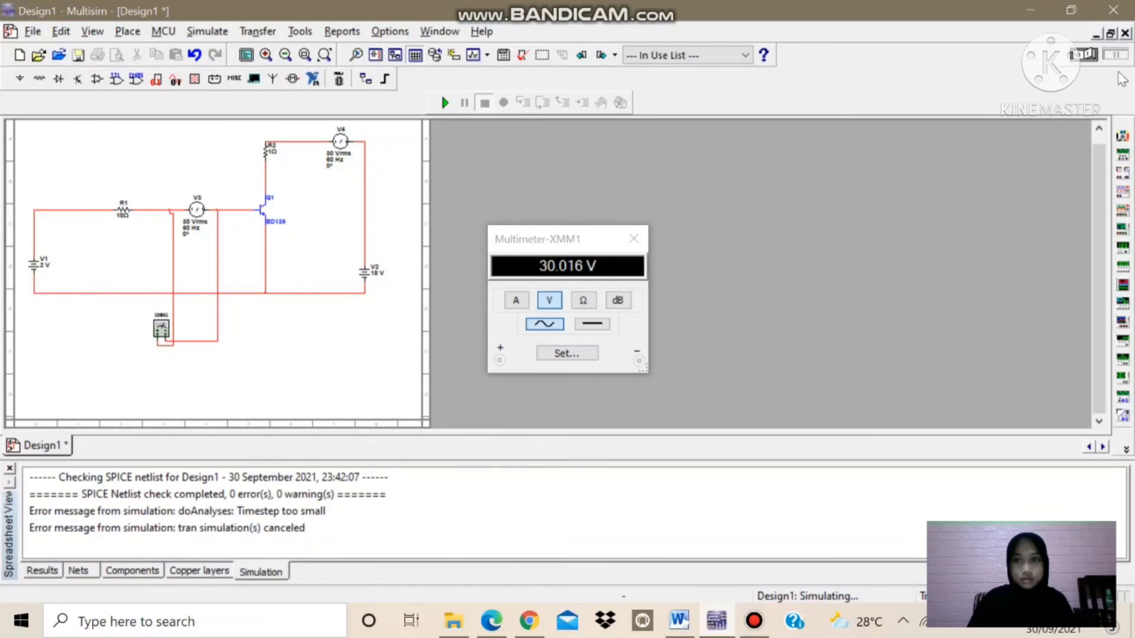
- Rerun the simulation and measure the resistance with multimeter XMM1
{"action": "left_click", "coordinate": [1093, 62]}
{"action": "left_click", "coordinate": [584, 301]}
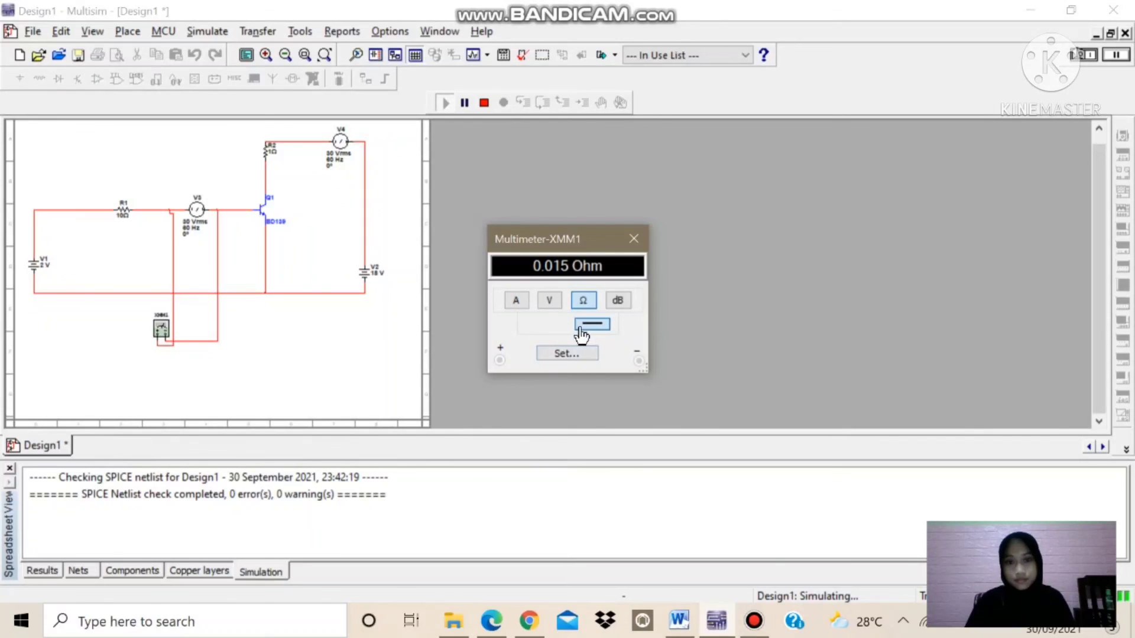
{"action": "left_click", "coordinate": [539, 341]}
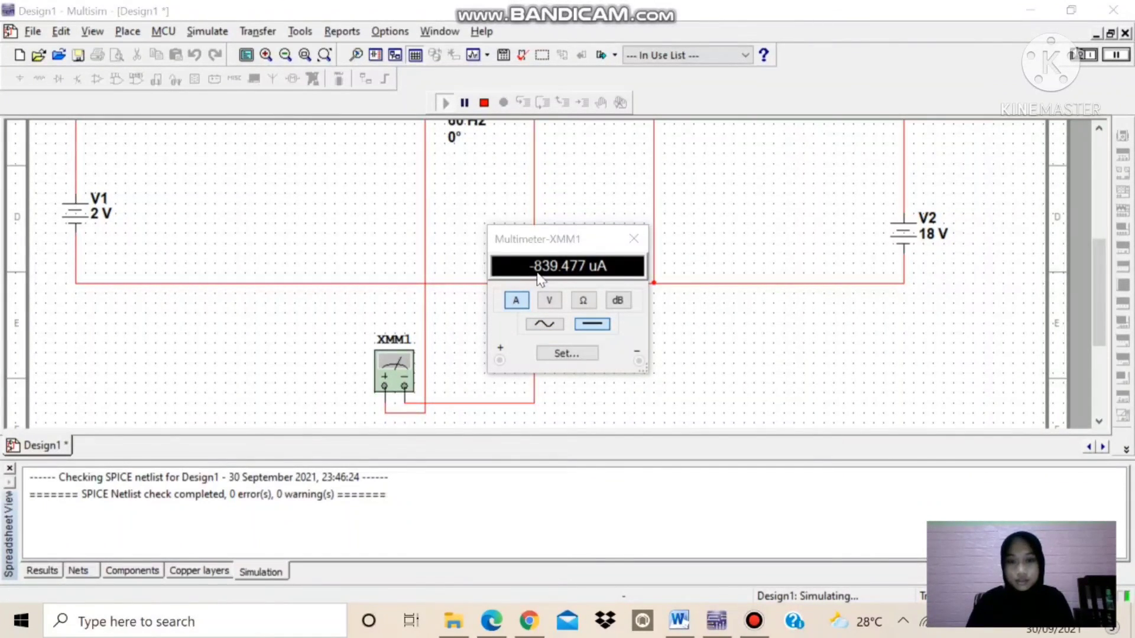
- Measure the DC voltage across V3 with XMM1 and close the multimeter
{"action": "left_click", "coordinate": [554, 301]}
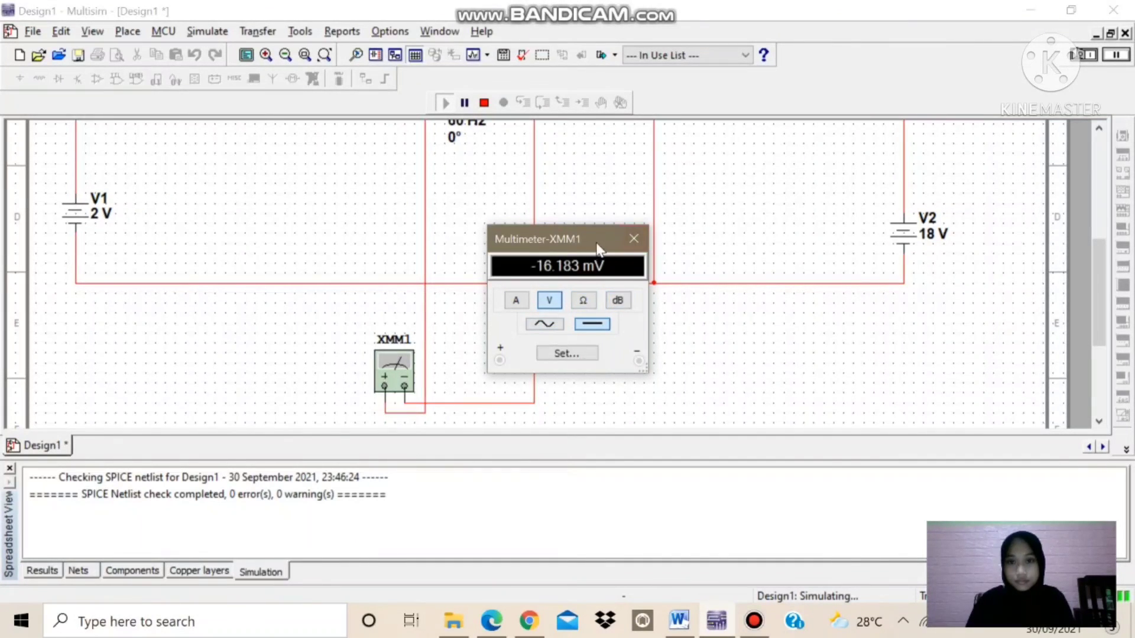
{"action": "left_click", "coordinate": [626, 236]}
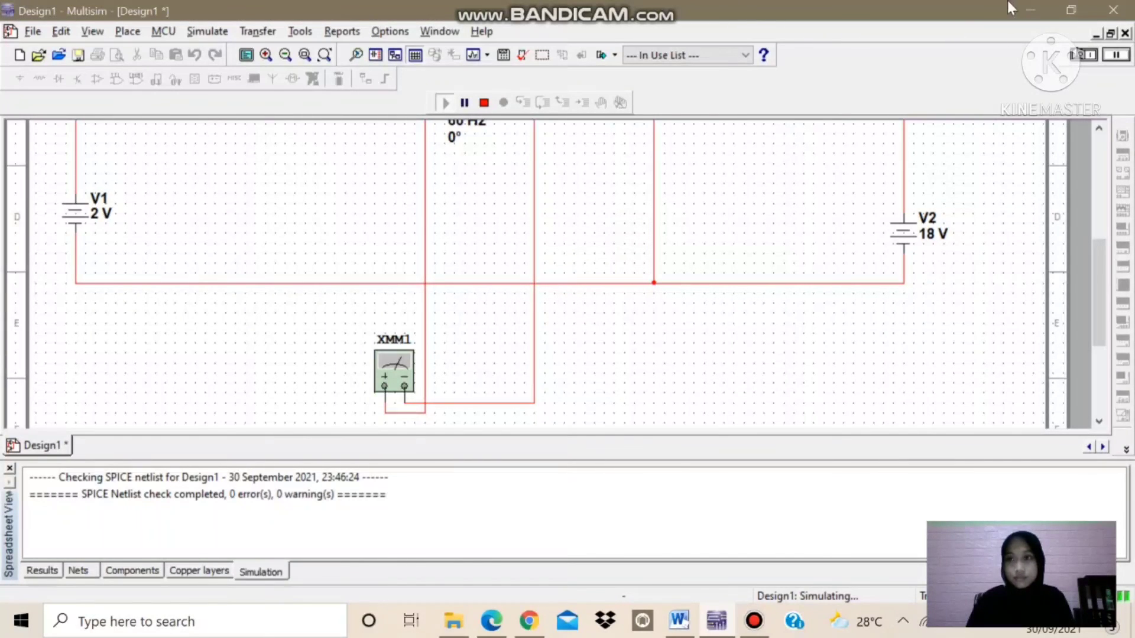
- Minimize all open windows to reach the desktop and decline the Bandicam purchase offer
{"action": "left_click", "coordinate": [1026, 1]}
{"action": "left_click", "coordinate": [1026, 1]}
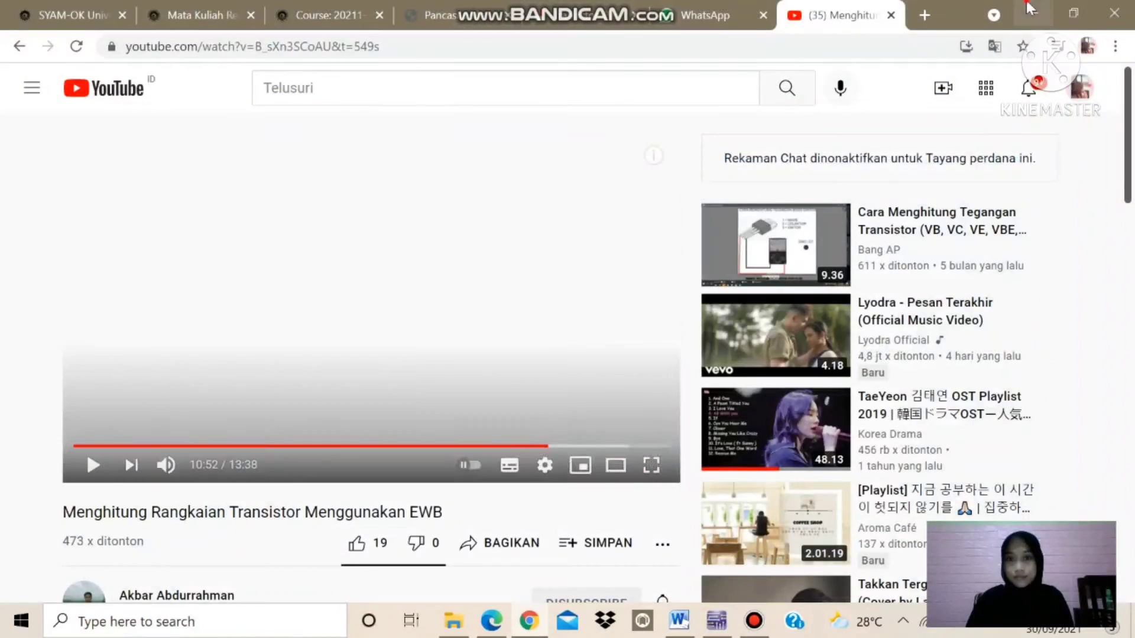
{"action": "left_click", "coordinate": [1026, 1]}
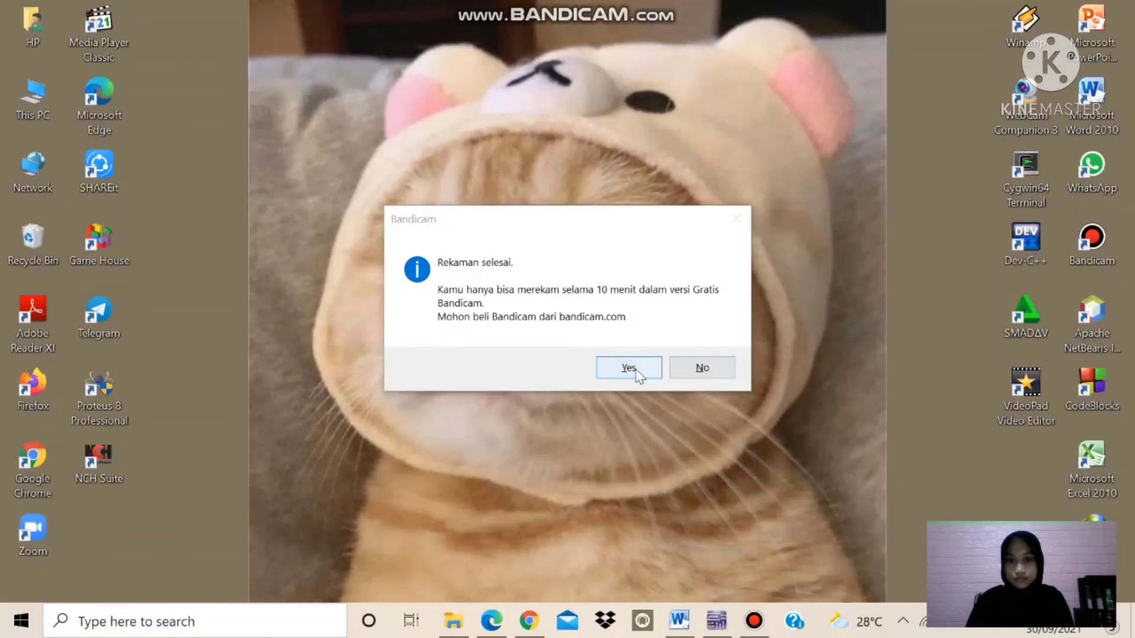
{"action": "left_click", "coordinate": [683, 369]}
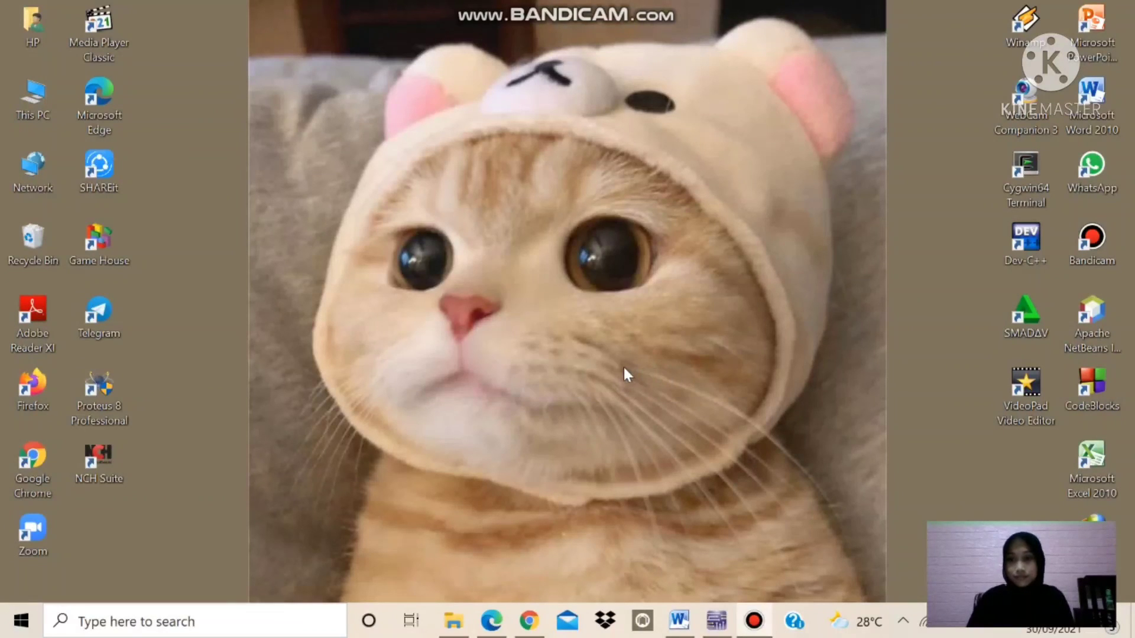